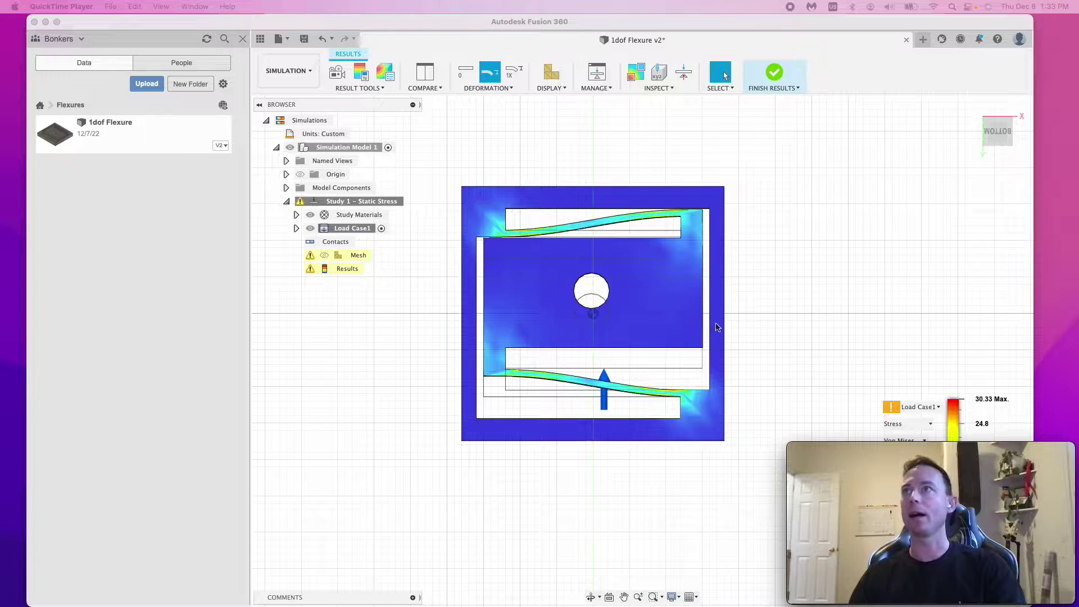
# Step: Bring Fusion 360 forward to show the 1dof Flexure's von Mises stress results
pyautogui.click(684, 311)
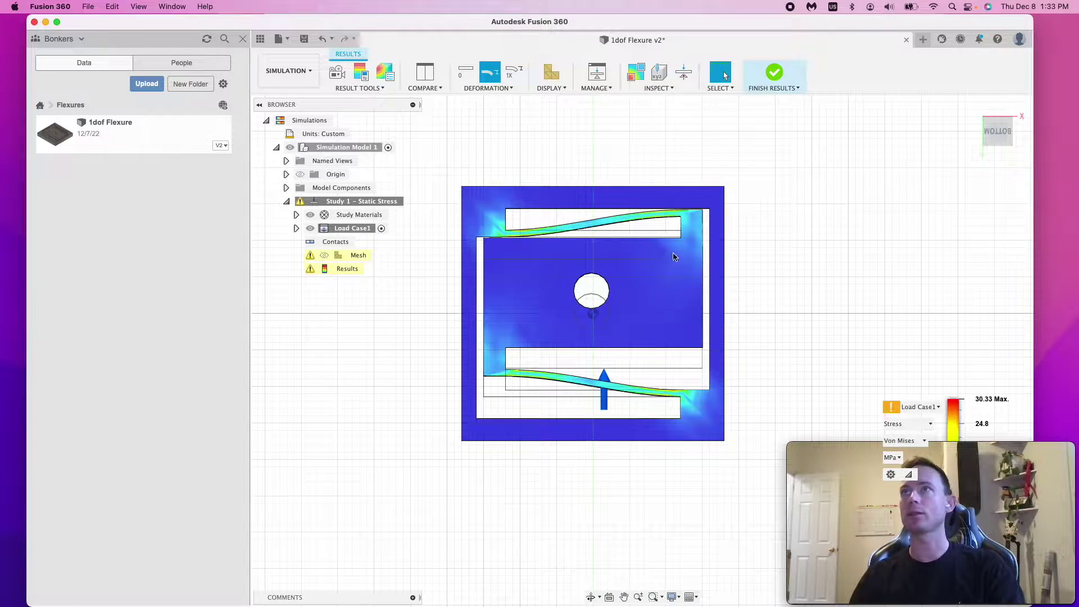
# Step: Orbit the stress results from several angles, then switch to Chrome's 's-n curve petg' search
pyautogui.moveTo(664, 249)
pyautogui.keyDown('shift'); pyautogui.mouseDown(button='middle')
pyautogui.moveTo(658, 202)
pyautogui.moveTo(663, 277)
pyautogui.moveTo(665, 257)
pyautogui.mouseUp(button='middle'); pyautogui.keyUp('shift')
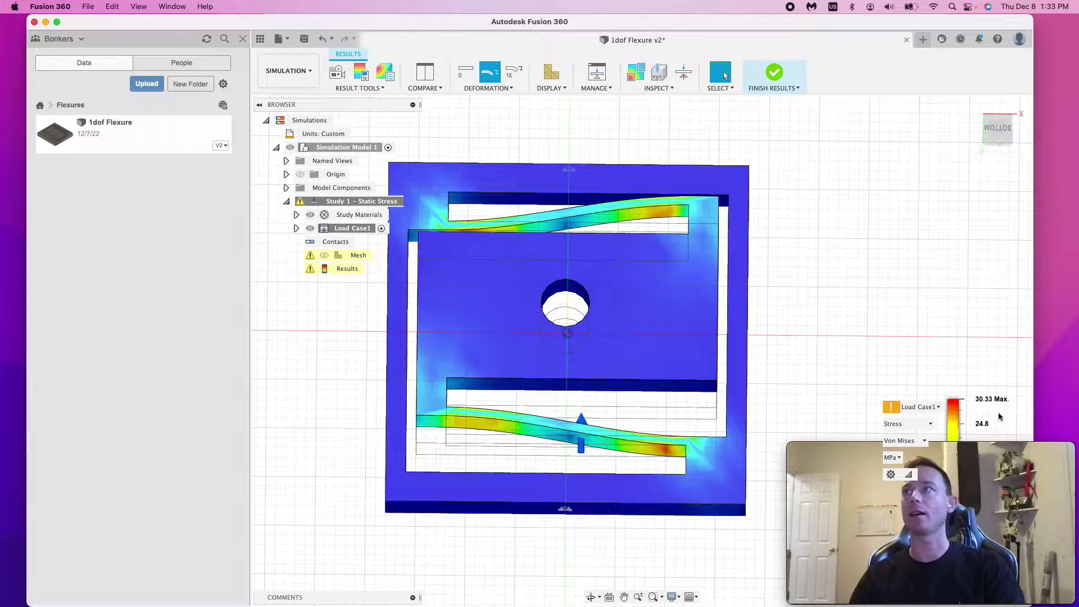
pyautogui.keyDown('shift'); pyautogui.moveTo(651, 225); pyautogui.dragTo(714, 273, button='middle'); pyautogui.keyUp('shift')
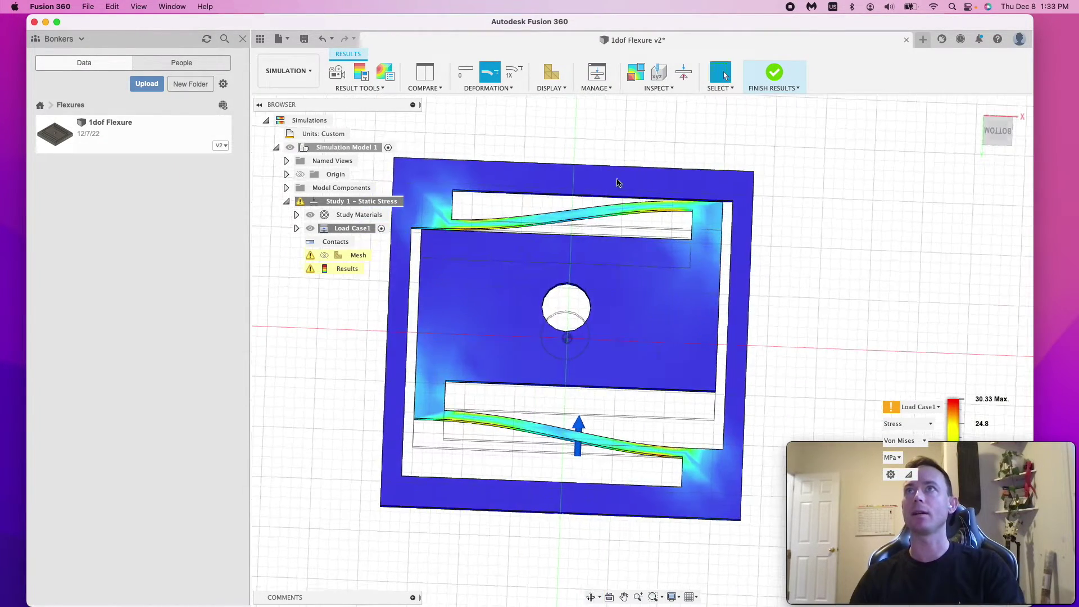
pyautogui.moveTo(619, 236); pyautogui.dragTo(717, 210, button='middle')
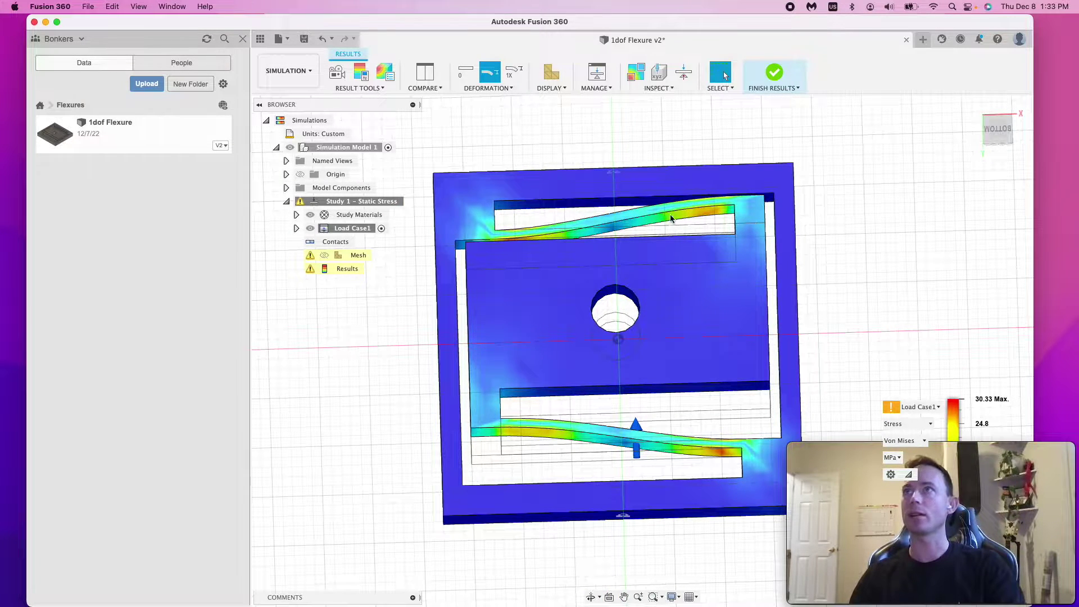
pyautogui.keyDown('shift'); pyautogui.moveTo(706, 231); pyautogui.dragTo(697, 242, button='middle'); pyautogui.keyUp('shift')
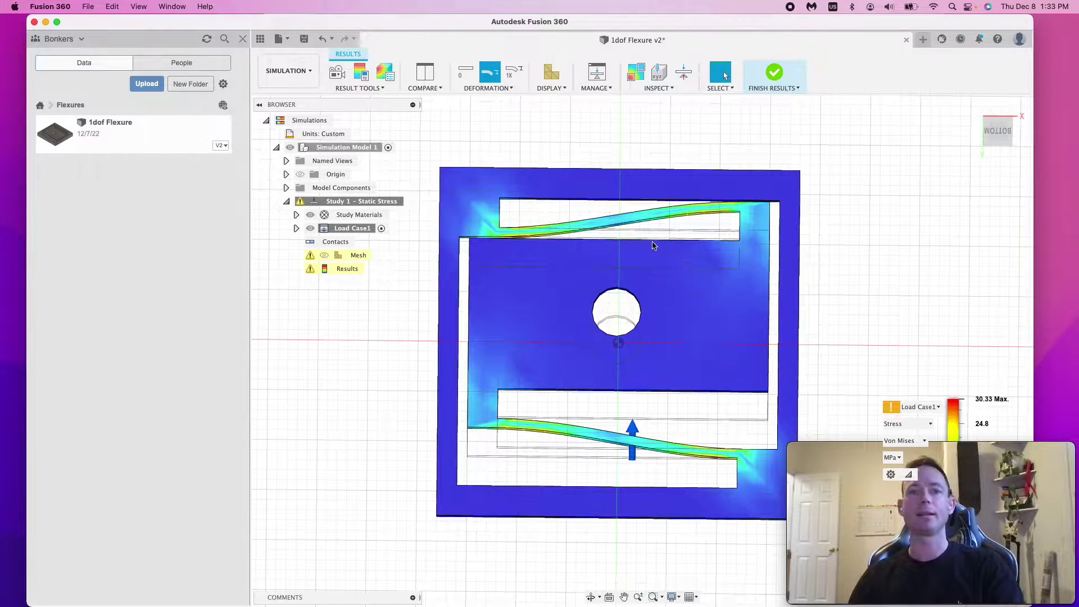
pyautogui.press('super+Tab')
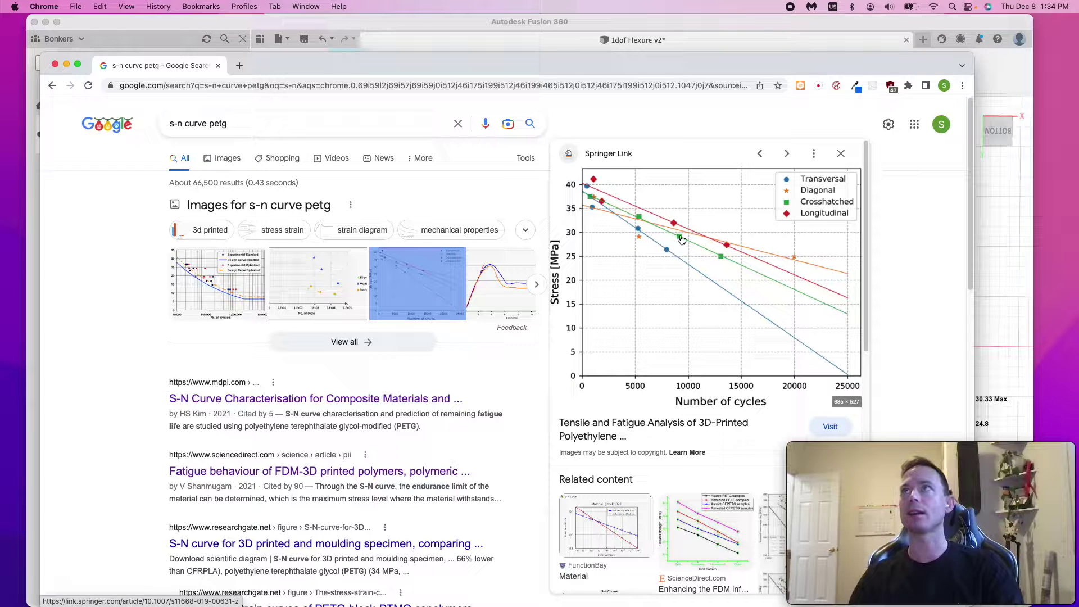
# Step: Return from the PETG S-N chart to Fusion 360's 30.33 MPa stress plot
pyautogui.click(761, 36)
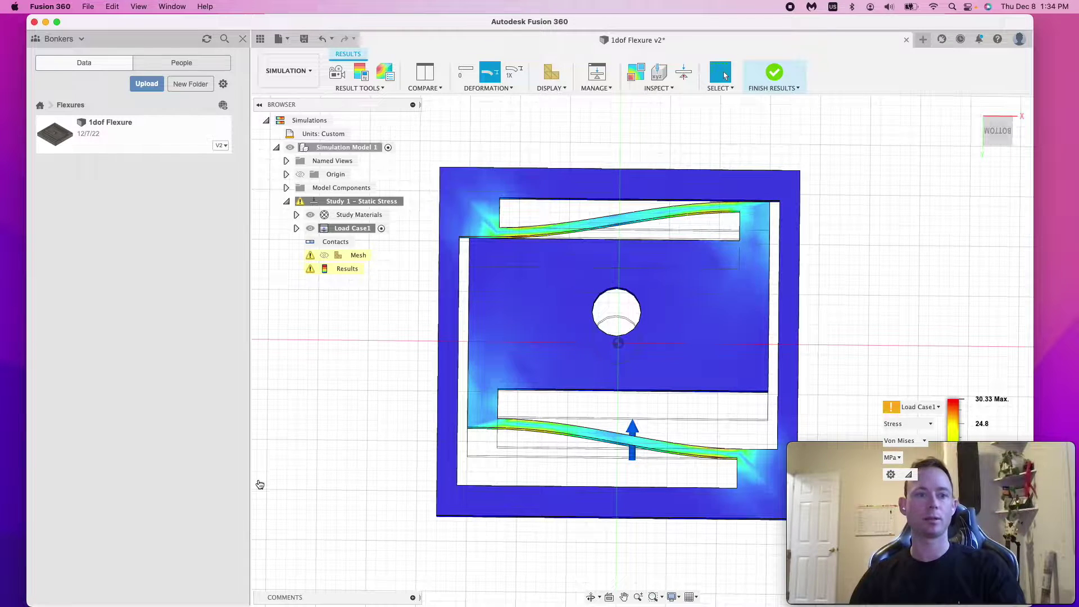
pyautogui.press('super+Tab')
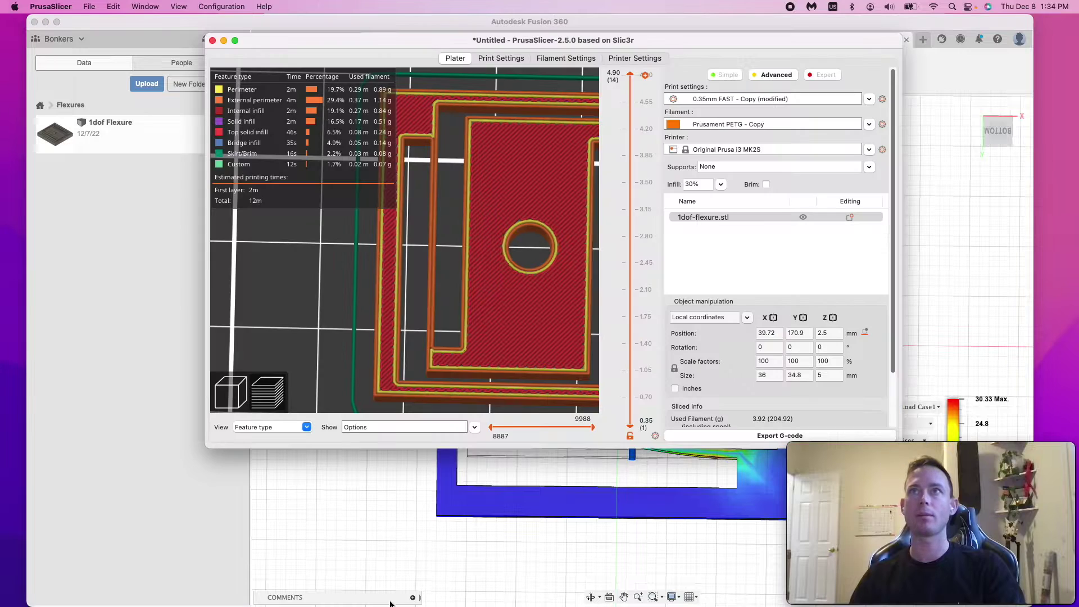
pyautogui.moveTo(446, 245)
pyautogui.mouseDown(button='right')
pyautogui.moveTo(514, 240)
pyautogui.moveTo(456, 225)
pyautogui.mouseUp(button='right')
pyautogui.scroll(1, 458, 225)
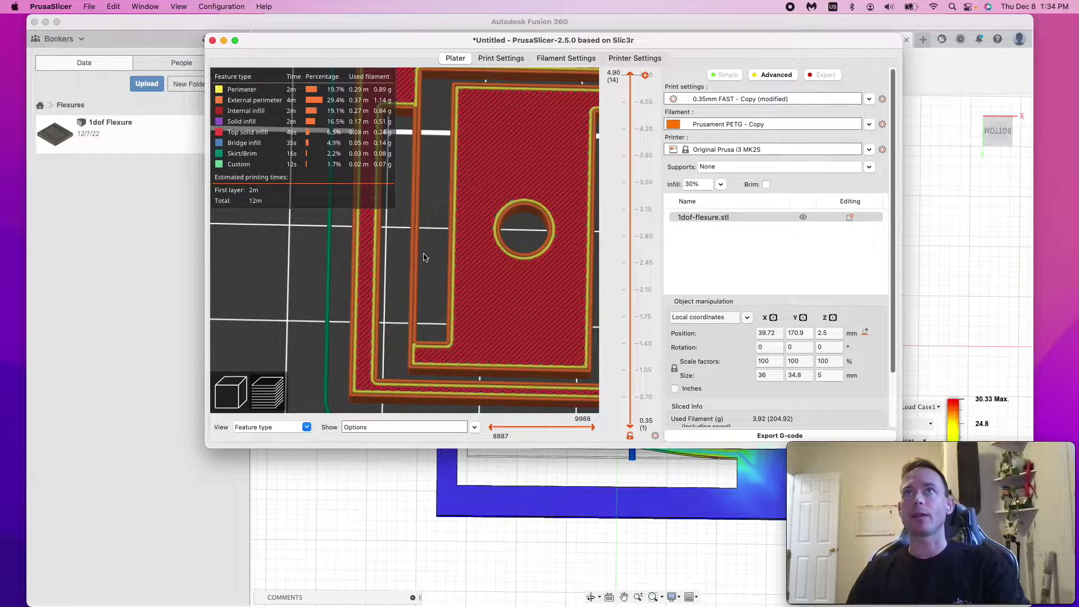
pyautogui.scroll(-2, 416, 256)
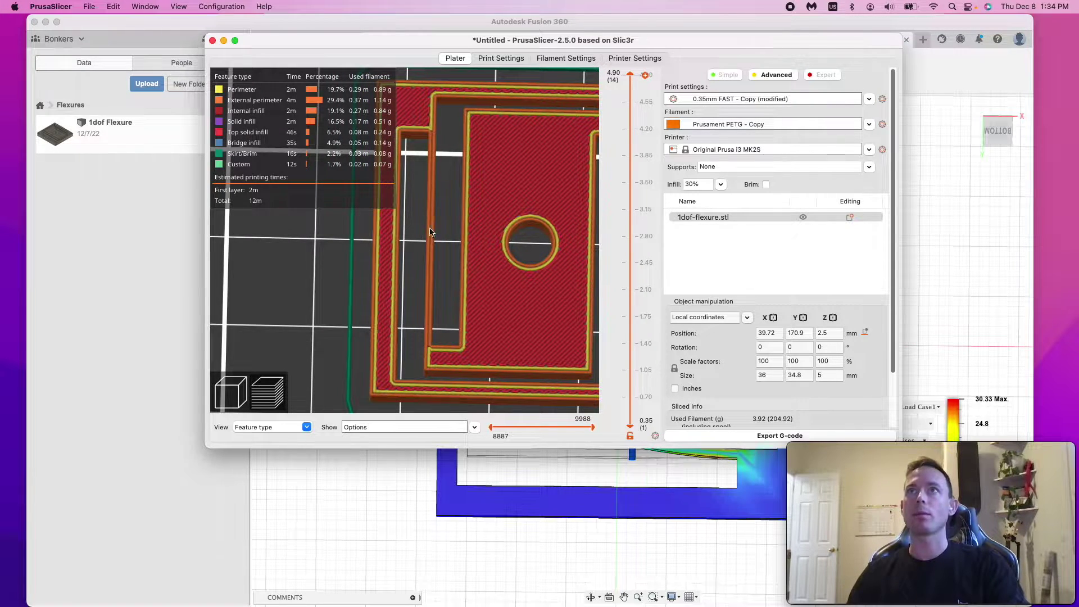
pyautogui.click(501, 58)
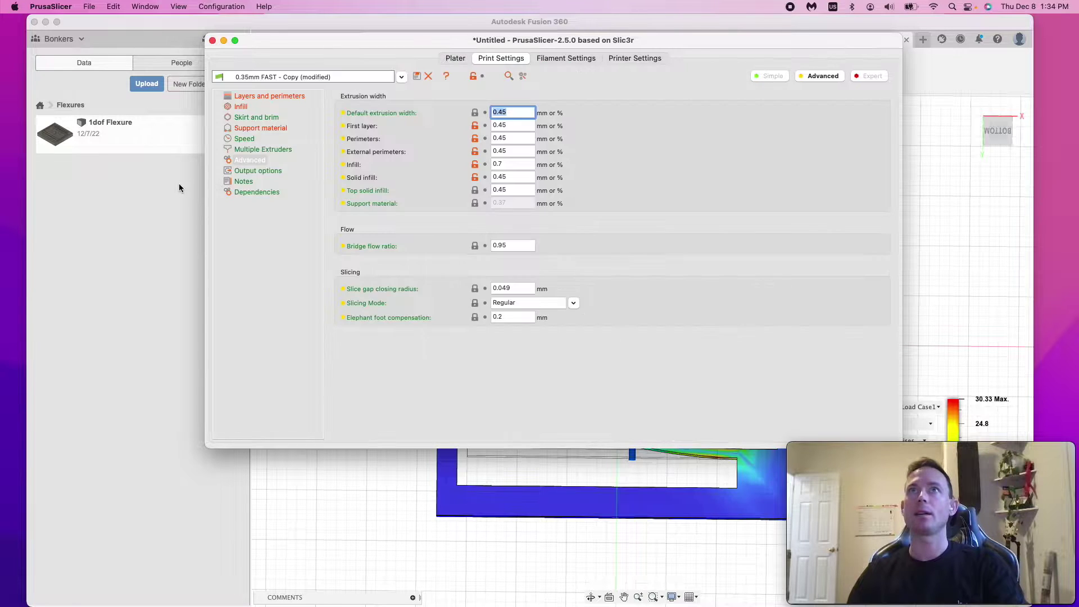
pyautogui.click(249, 161)
pyautogui.click(516, 116)
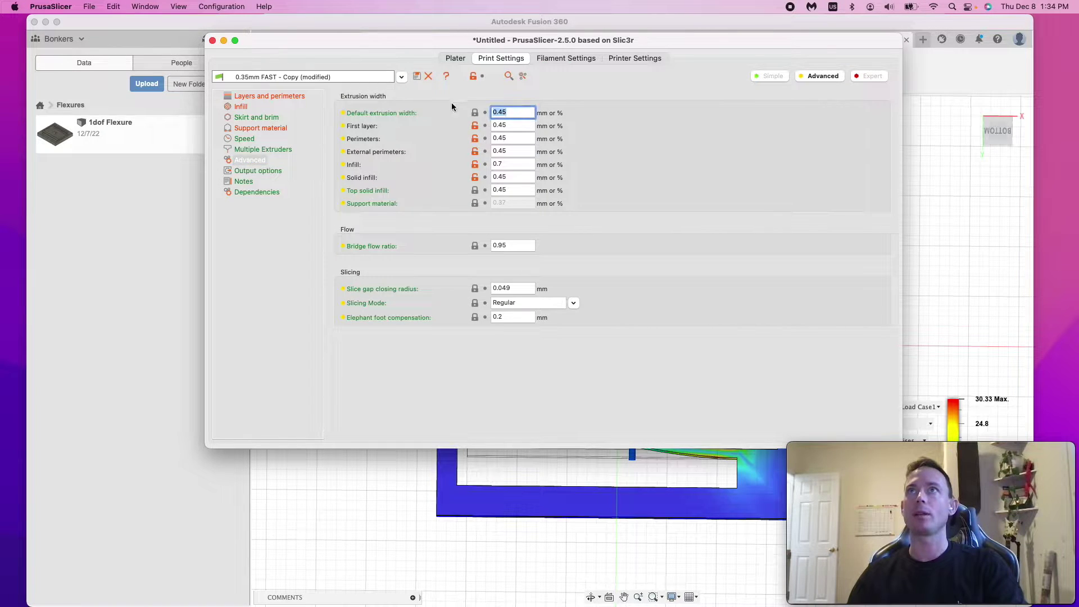
pyautogui.click(456, 58)
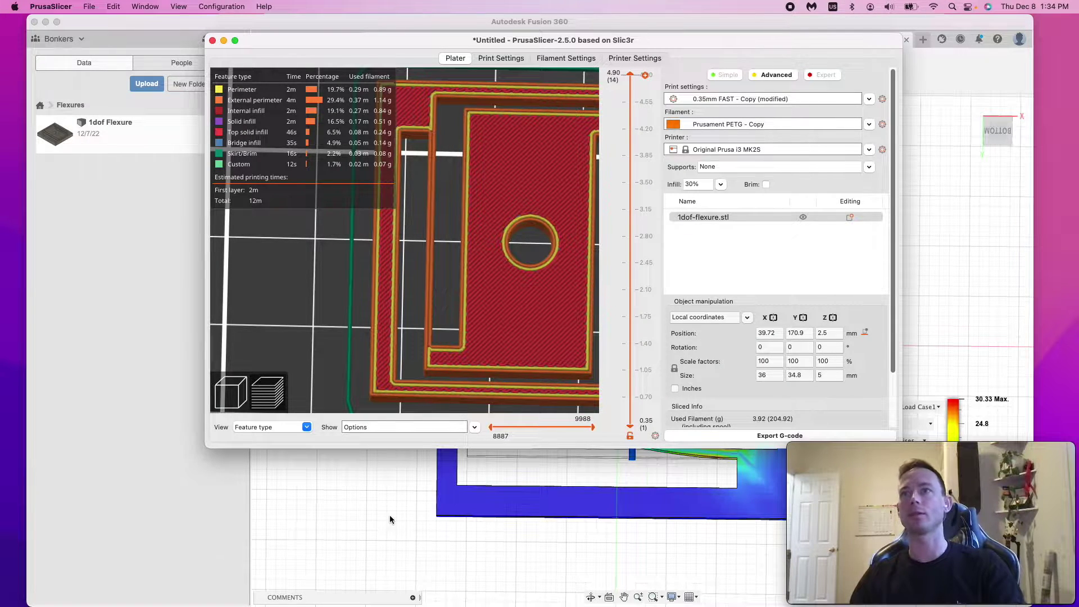
pyautogui.click(432, 501)
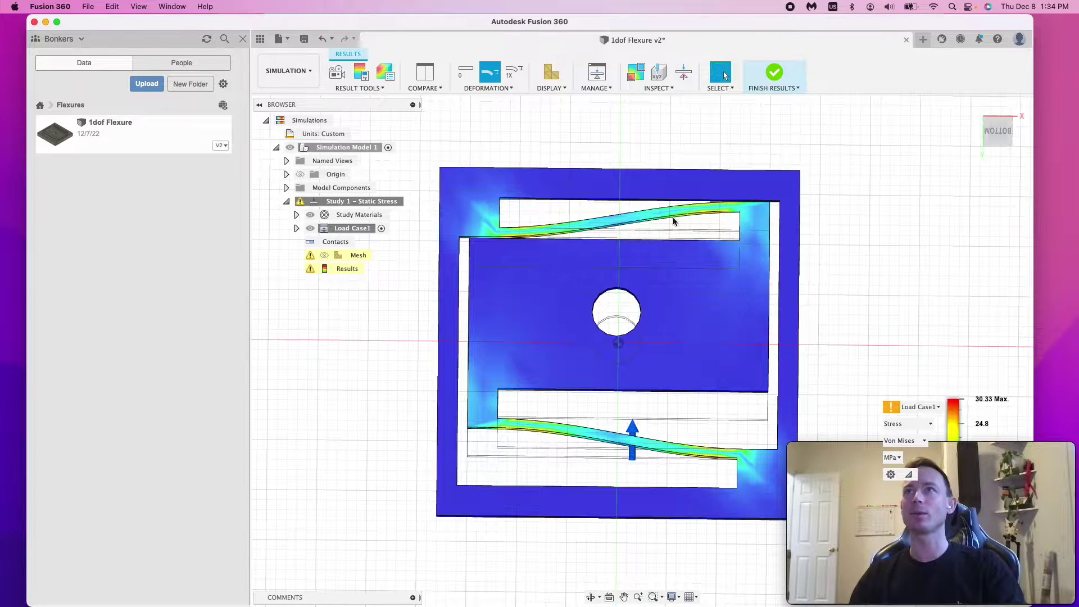
pyautogui.keyDown('shift'); pyautogui.moveTo(715, 392); pyautogui.dragTo(697, 389, button='middle'); pyautogui.keyUp('shift')
pyautogui.press('super+Tab')
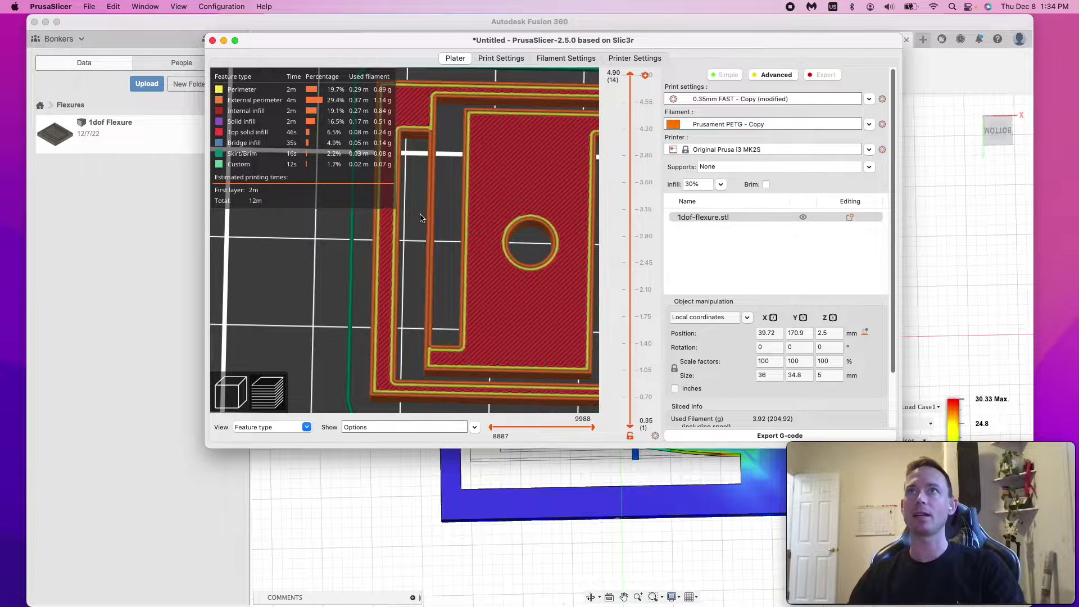
pyautogui.click(392, 505)
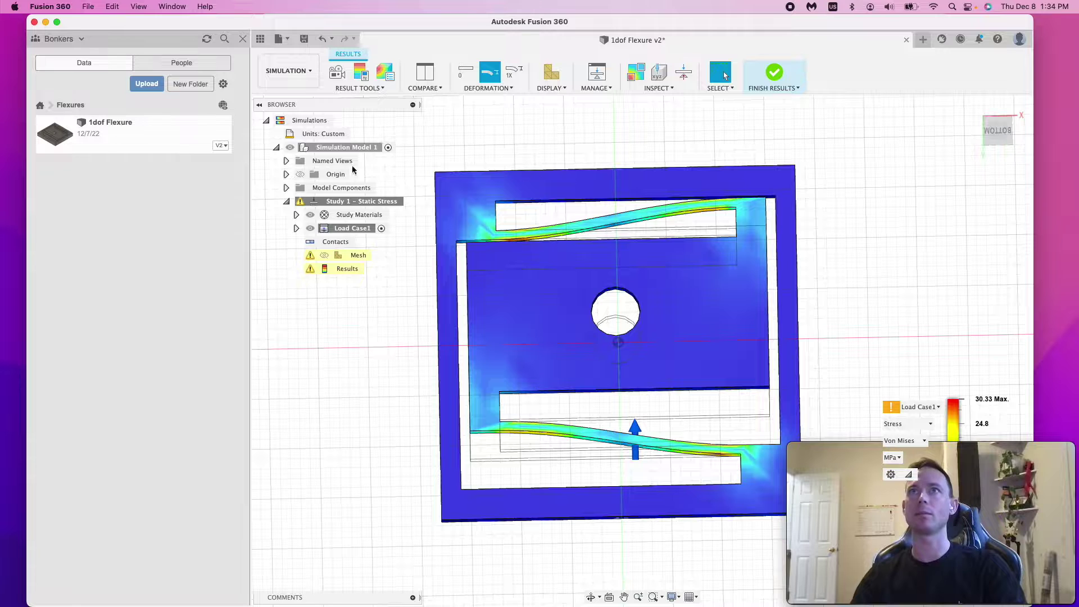
# Step: Switch to the Design workspace, hide Body2 and show Sketch2
pyautogui.click(288, 70)
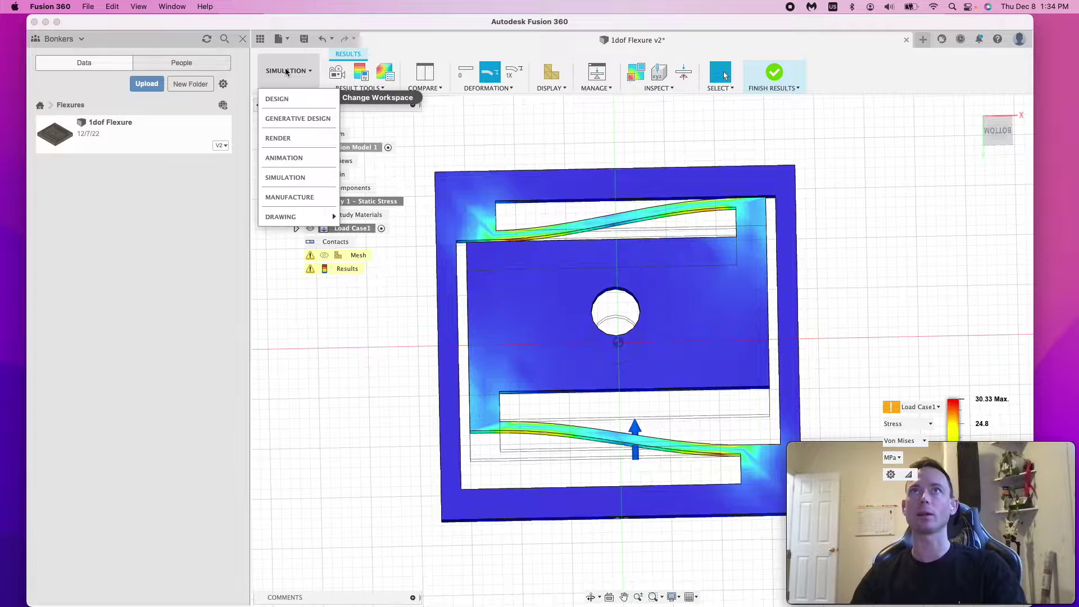
pyautogui.click(294, 100)
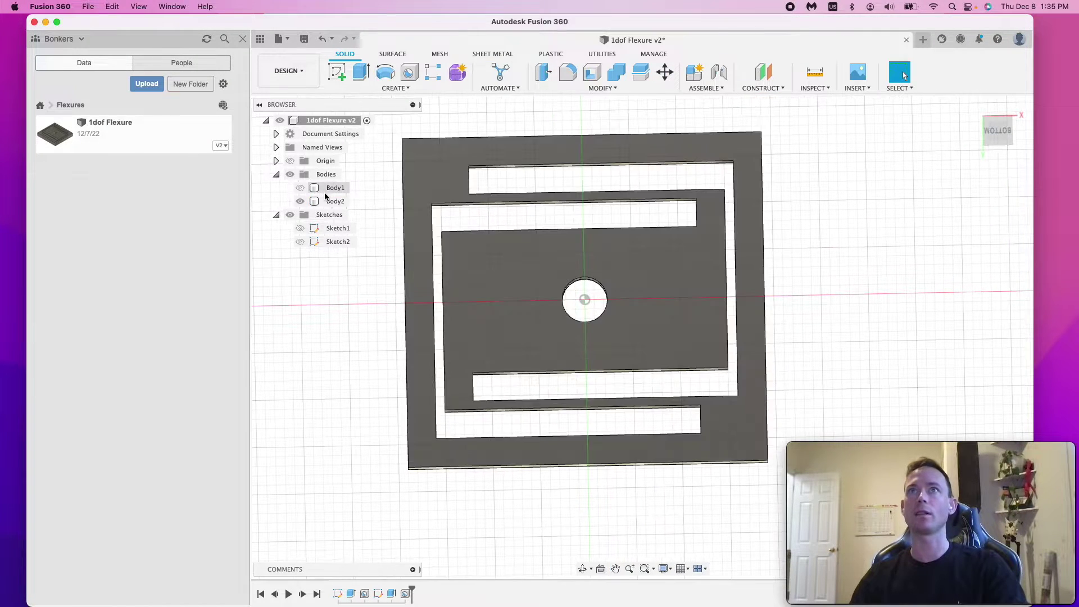
pyautogui.click(300, 202)
pyautogui.click(300, 242)
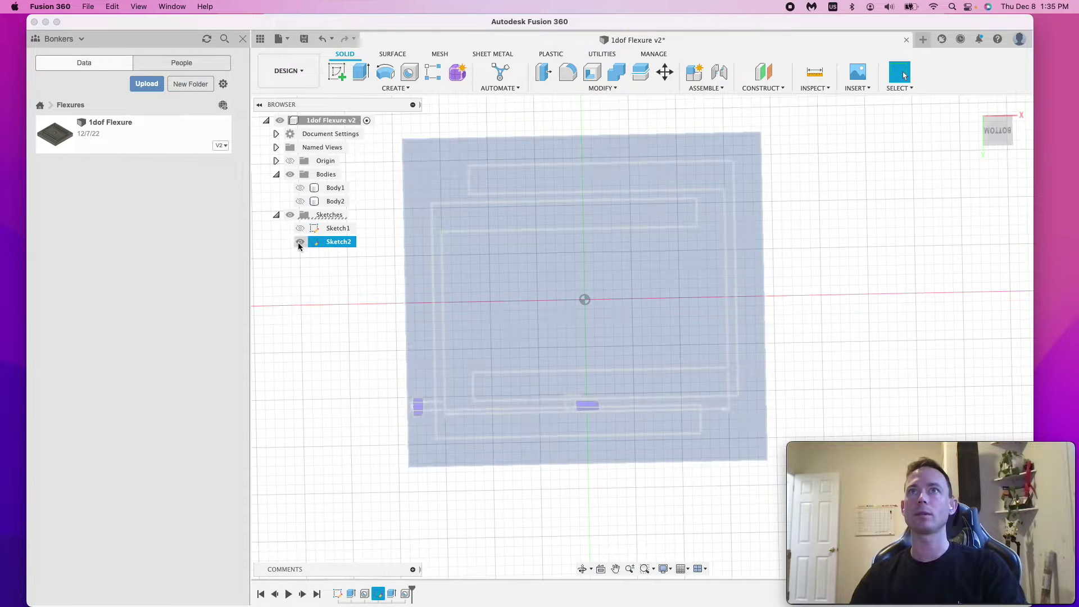
# Step: Select Sketch2 and open it for editing
pyautogui.click(622, 299)
pyautogui.scroll(-3, 621, 337)
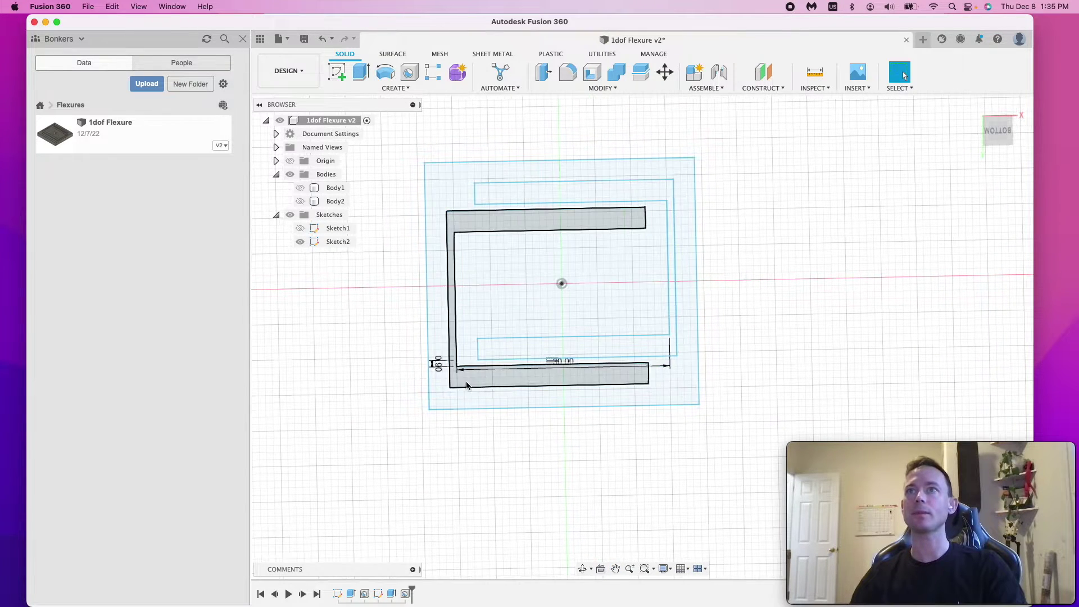
pyautogui.click(436, 364)
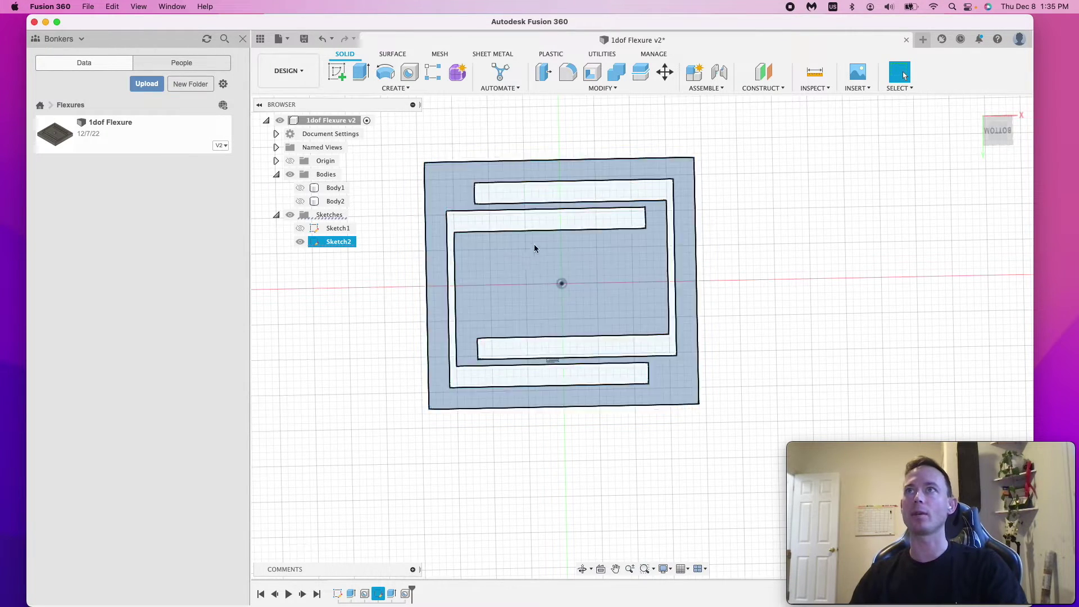
pyautogui.hscroll(3, 579, 297)
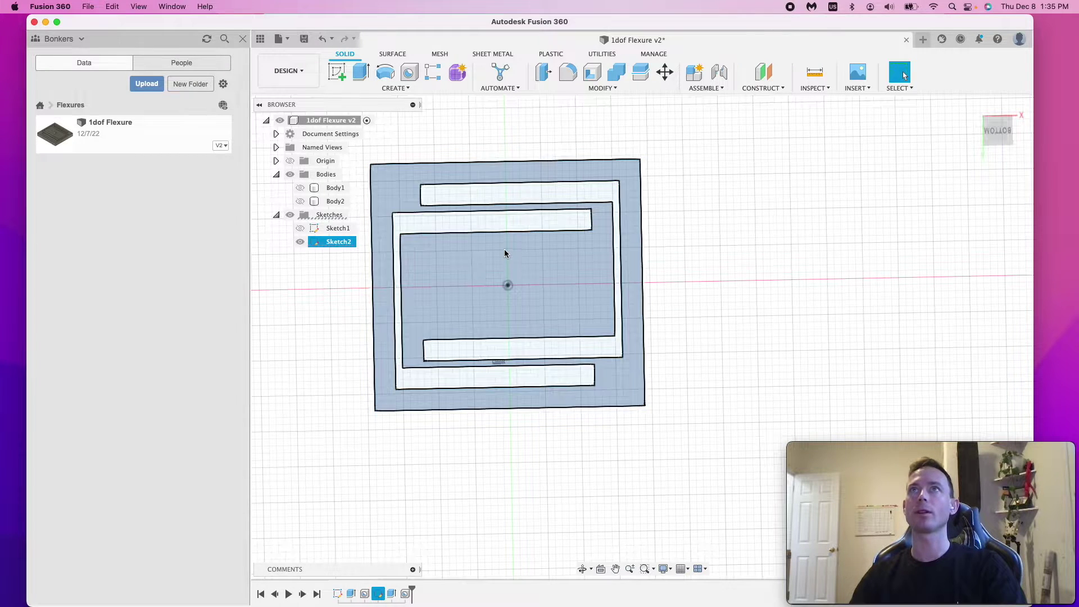
pyautogui.doubleClick(320, 242)
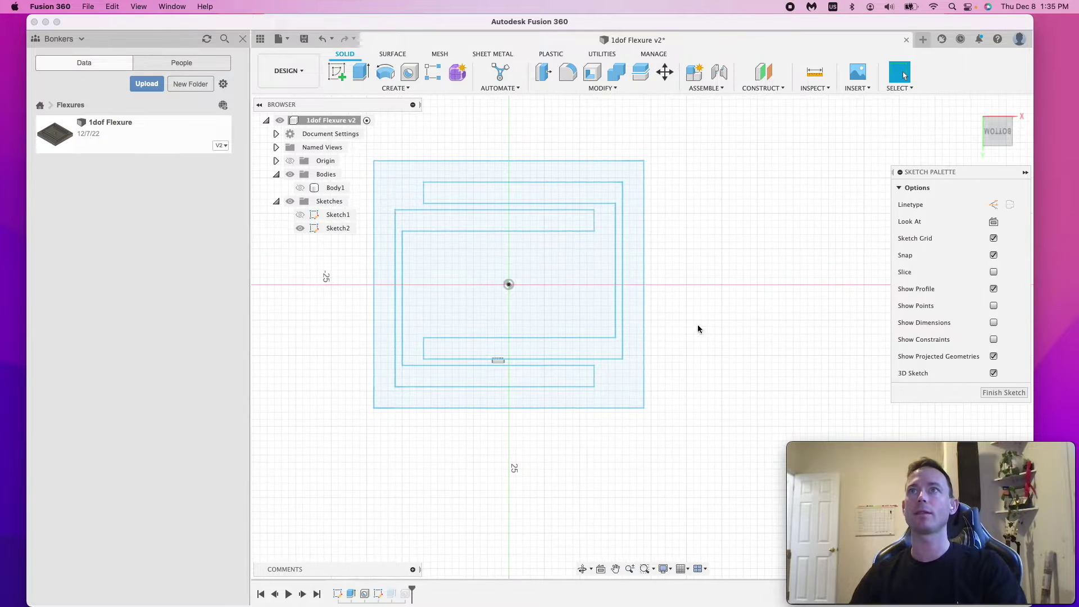
# Step: Draw a 3.3 × 3 mm rectangle at the frame's bottom-right corner
pyautogui.press('r')
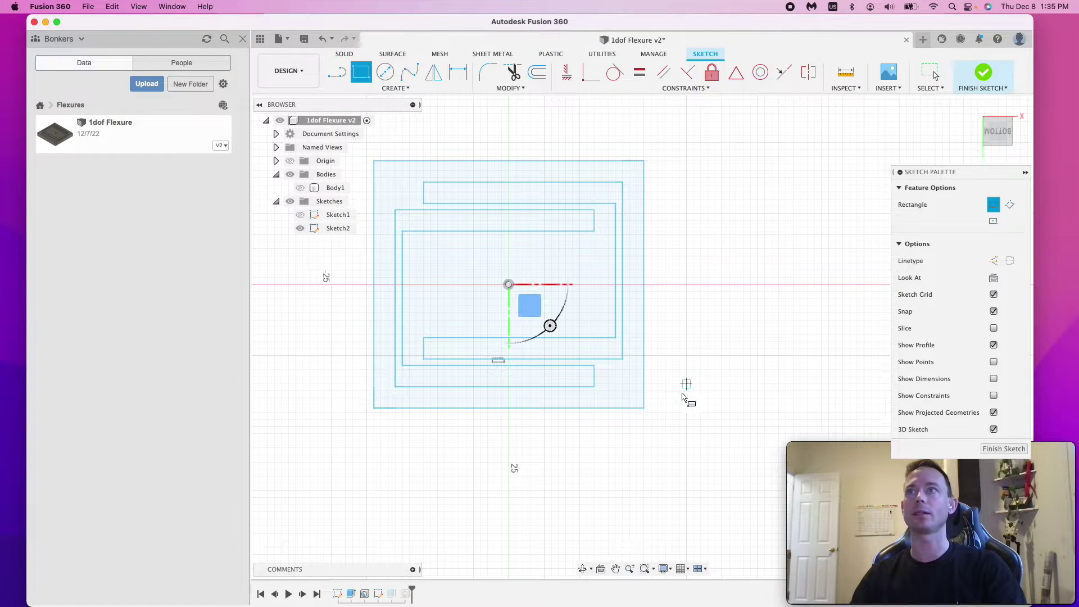
pyautogui.click(644, 408)
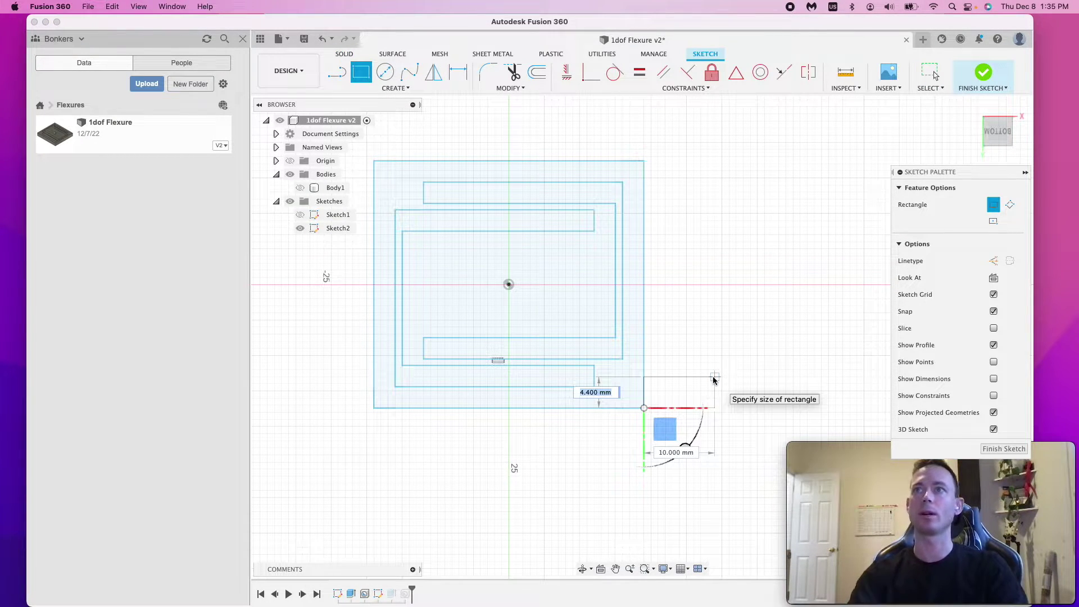
pyautogui.write('3.3')
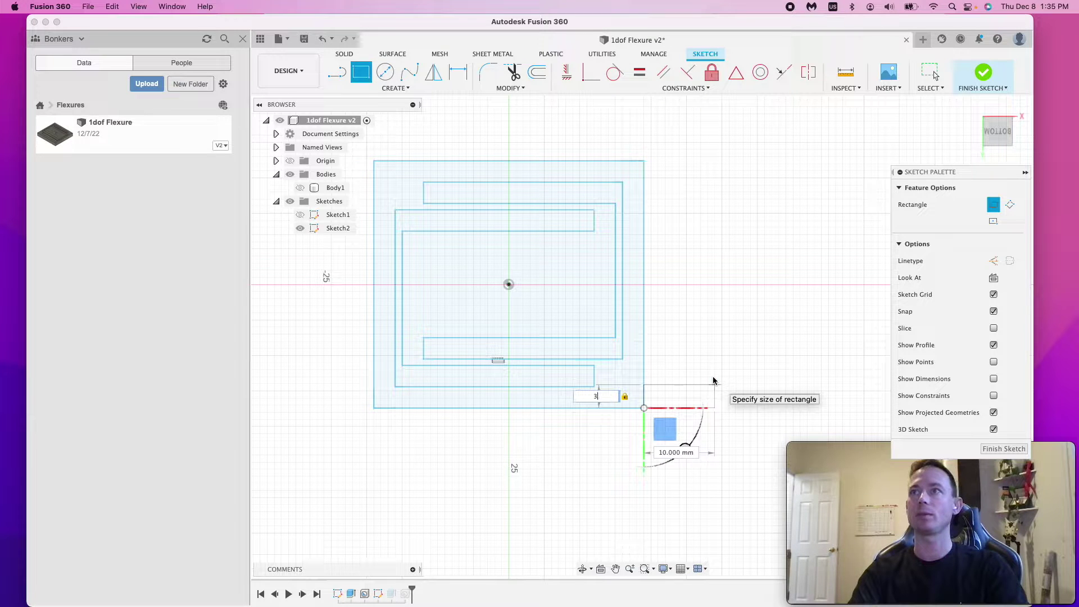
pyautogui.press('Tab')
pyautogui.write('3')
pyautogui.press('Return')
pyautogui.press('Escape')
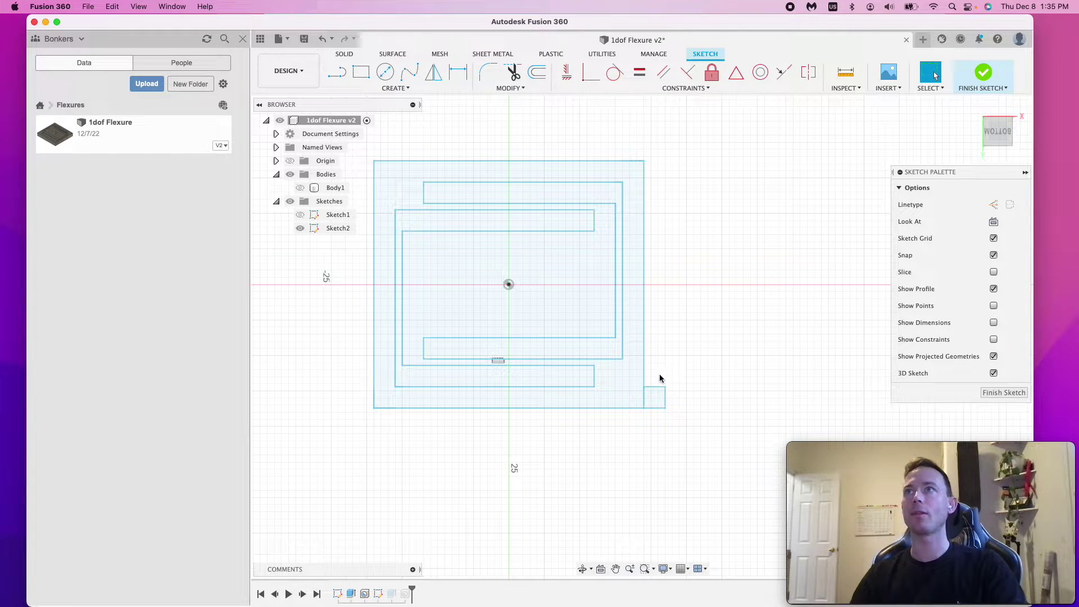
# Step: Draw a 0.9 mm-wide vertical strip from the profile's lower-right corner
pyautogui.press('r')
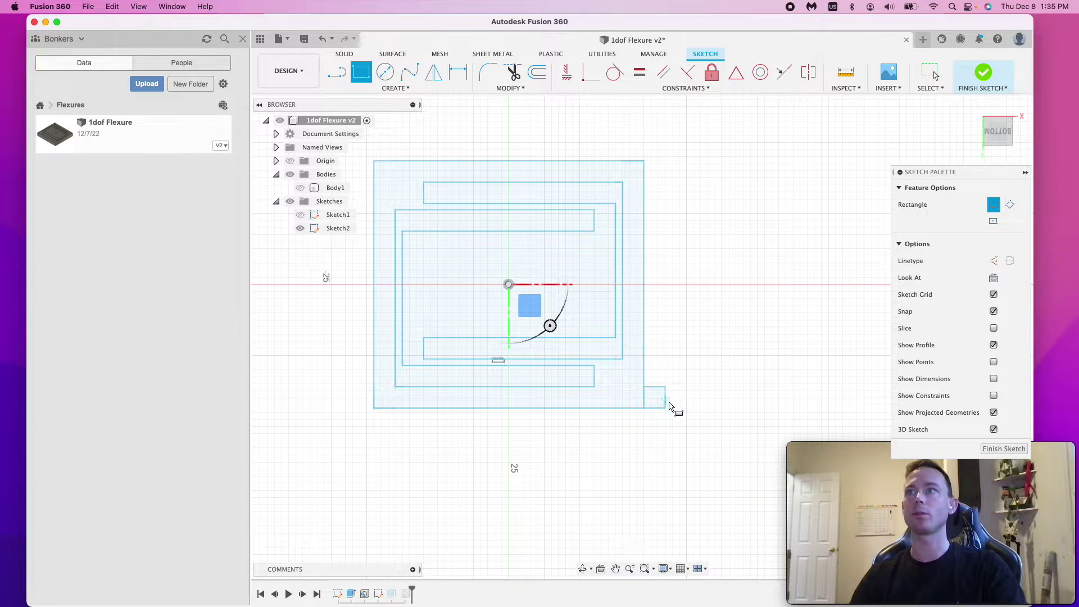
pyautogui.click(666, 408)
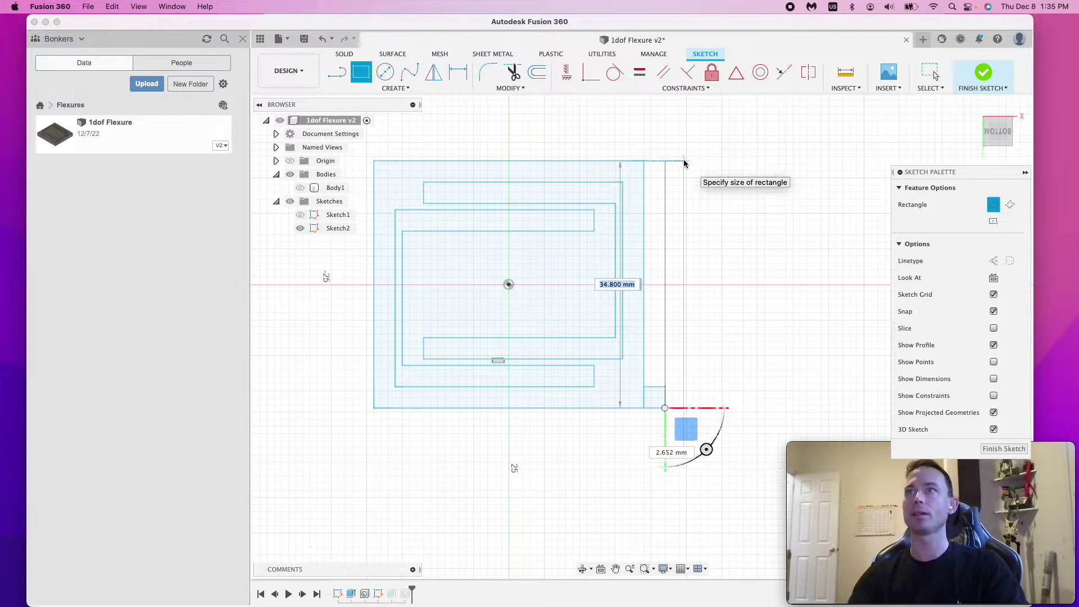
pyautogui.press('Tab')
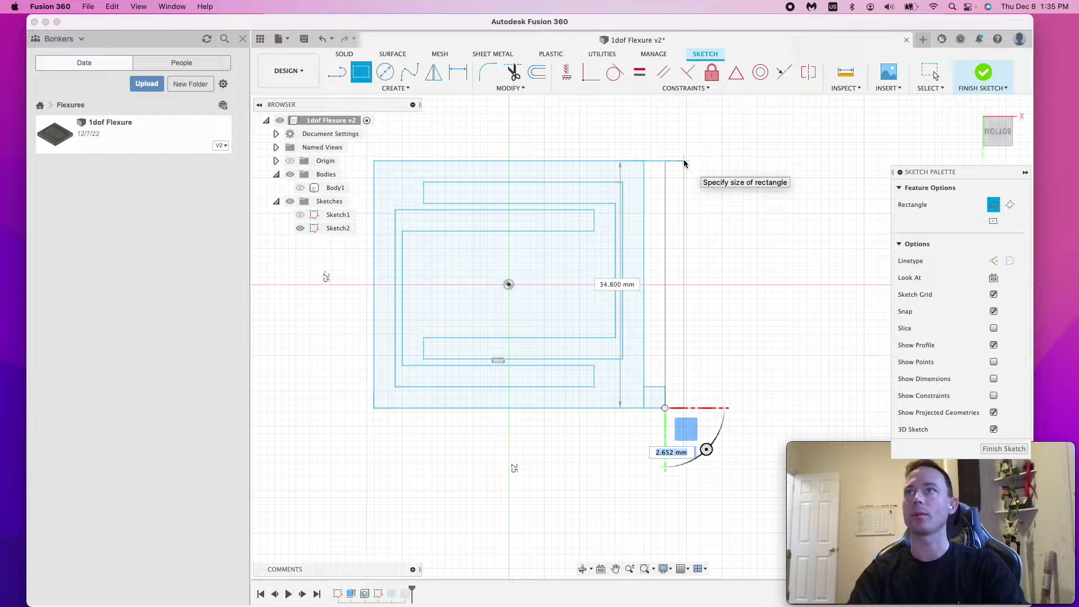
pyautogui.press('BackSpace')
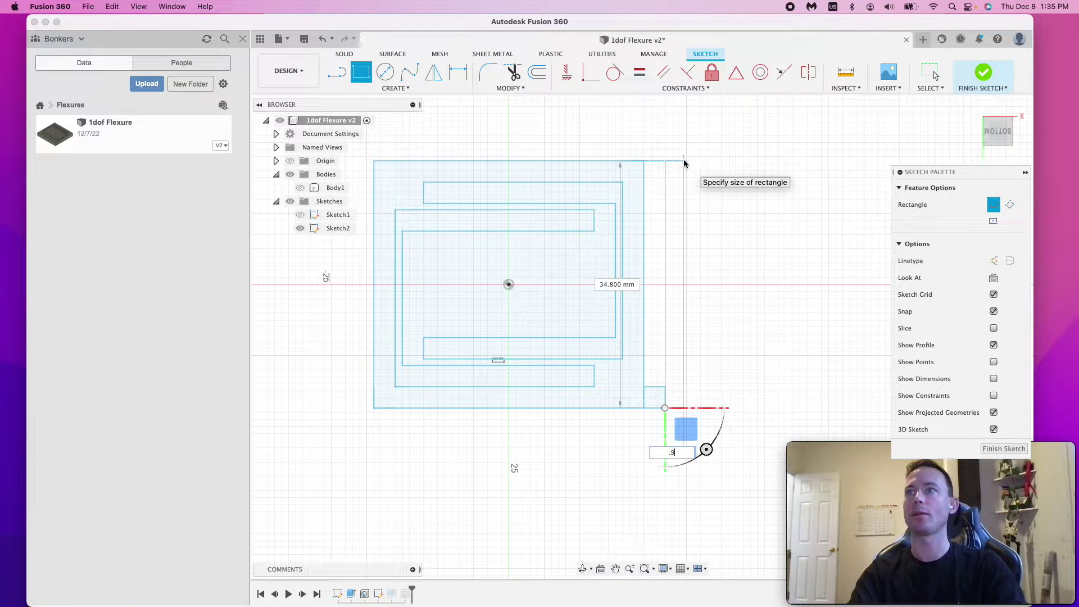
pyautogui.write('.9')
pyautogui.press('Return')
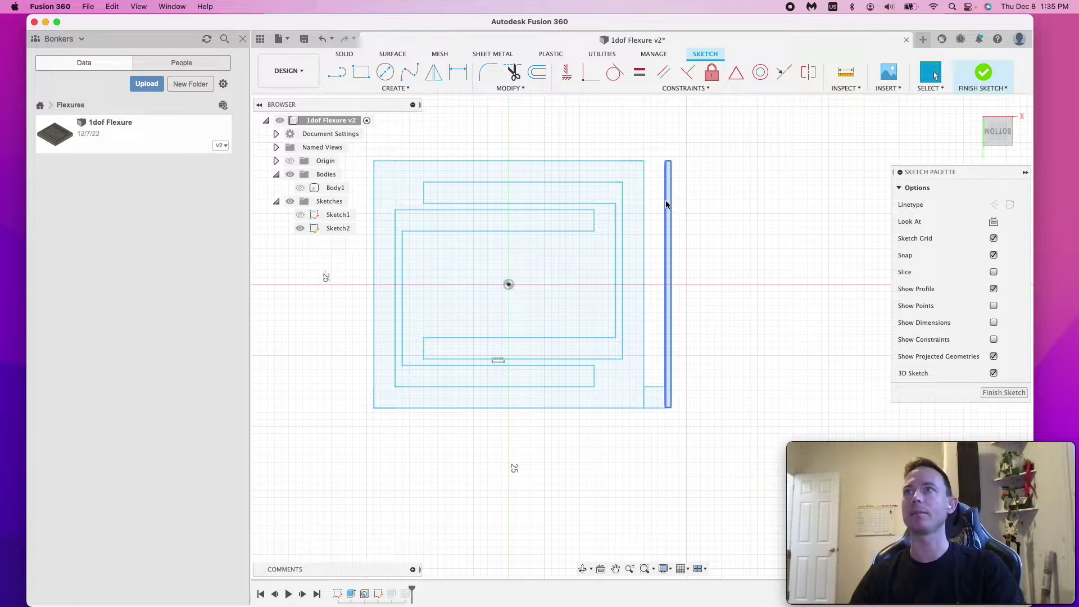
# Step: Add a 3 × 3 mm square at the strip's top-right corner
pyautogui.click(361, 72)
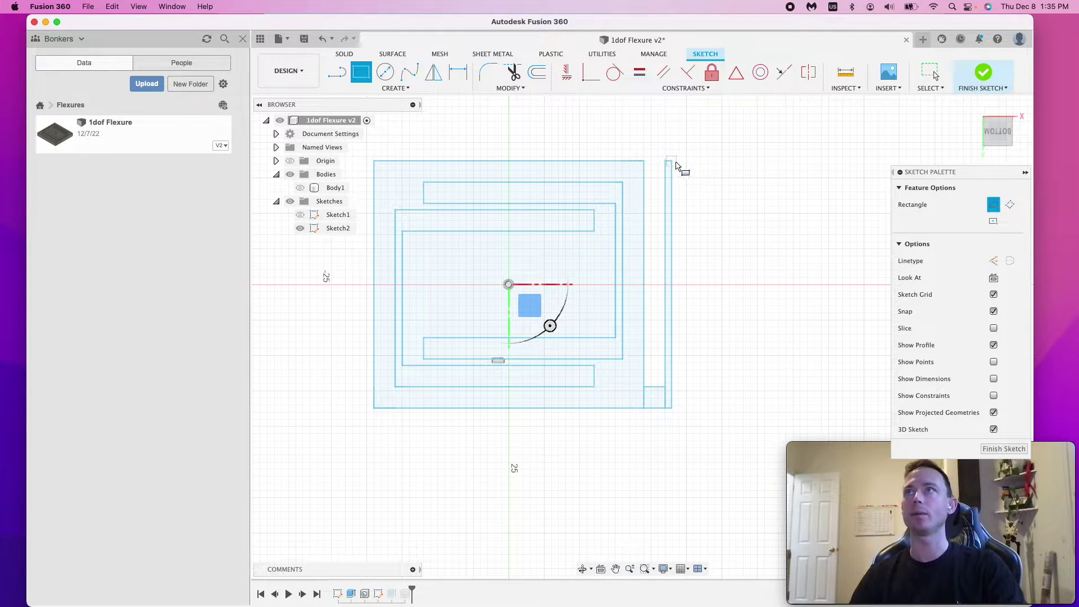
pyautogui.click(672, 161)
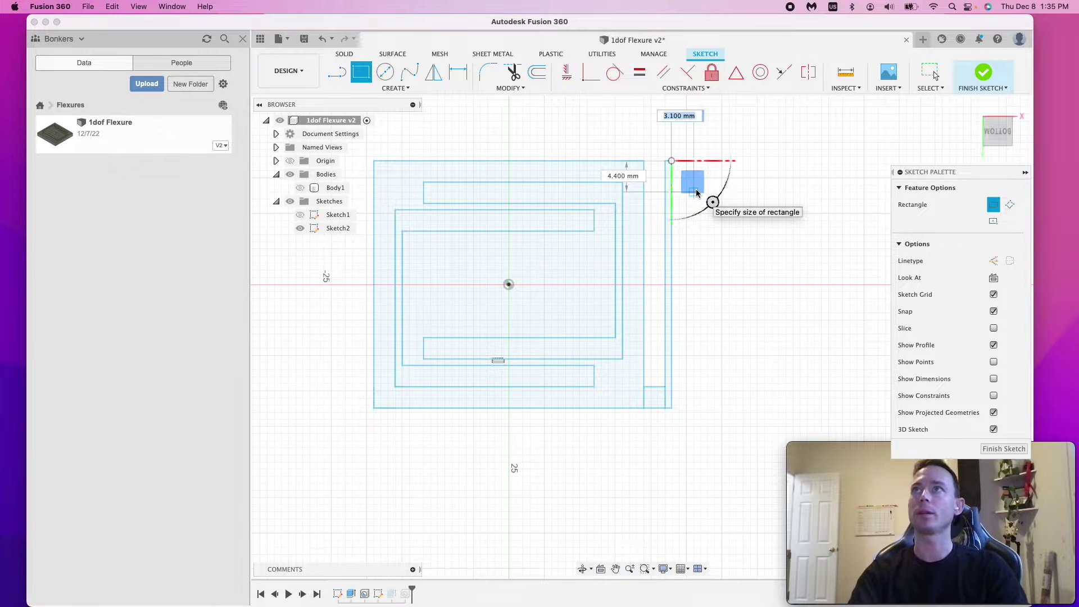
pyautogui.write('3')
pyautogui.press('Tab')
pyautogui.write('3')
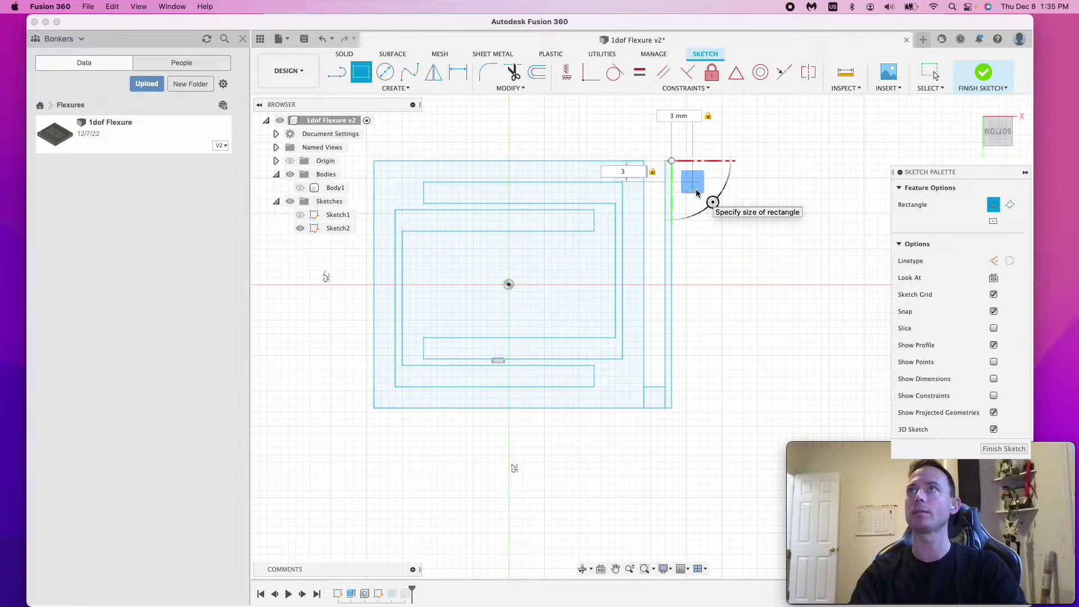
pyautogui.press('Return')
pyautogui.press('Escape')
# Step: Inspect the thin strip's profile and edge alongside the large flexure profile
pyautogui.scroll(3, 675, 225)
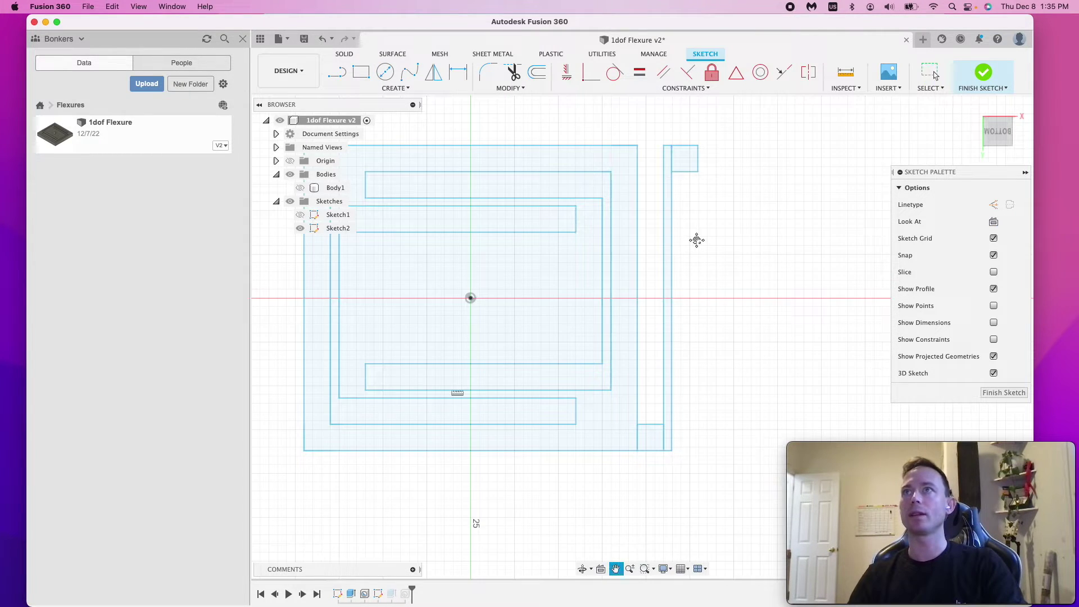
pyautogui.click(701, 247)
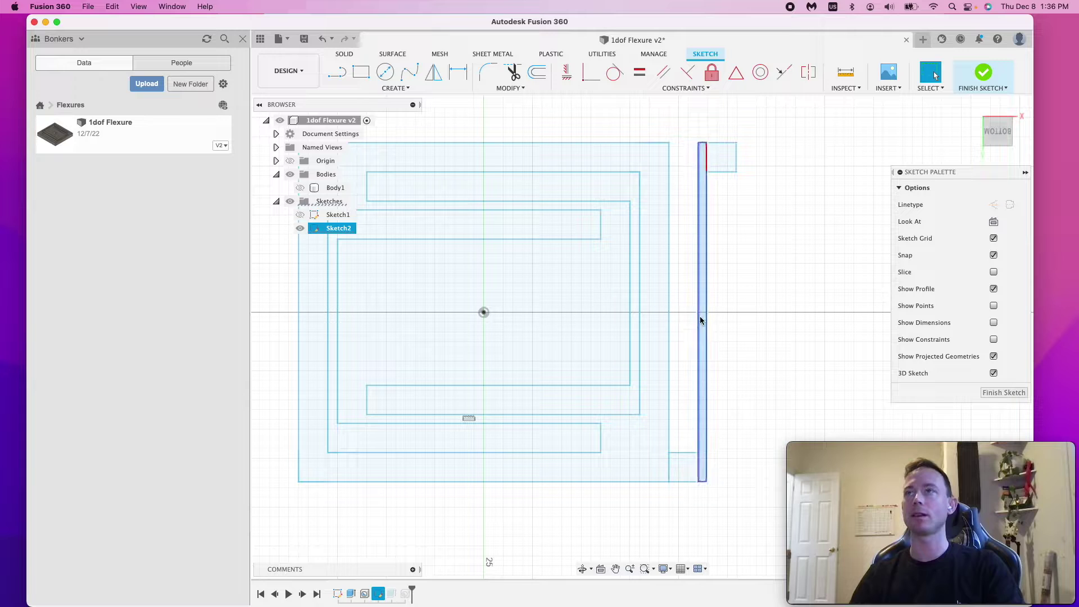
pyautogui.scroll(-1, 703, 315)
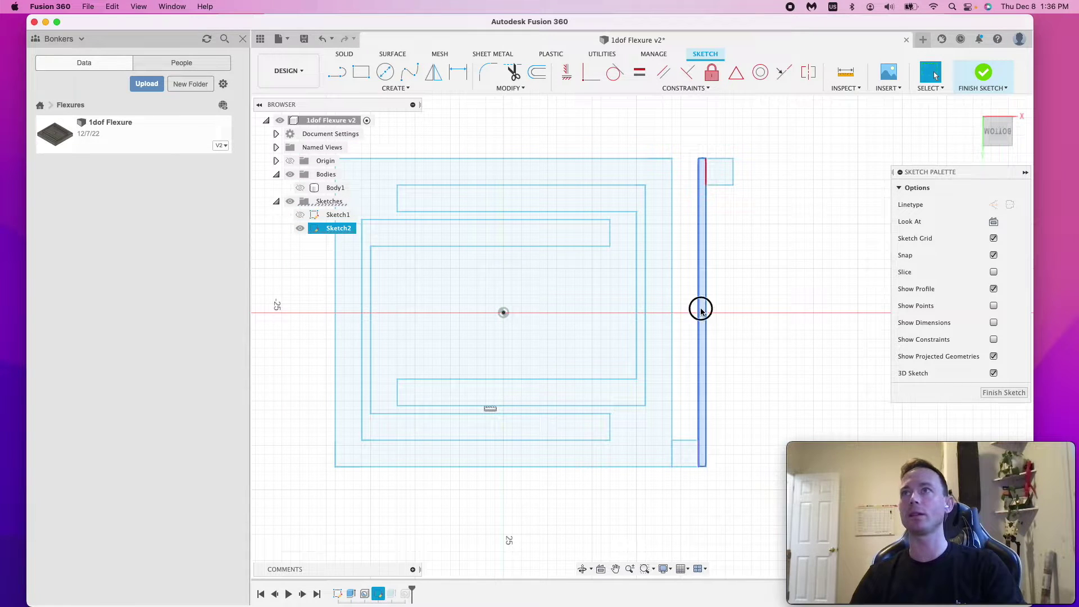
pyautogui.click(701, 308)
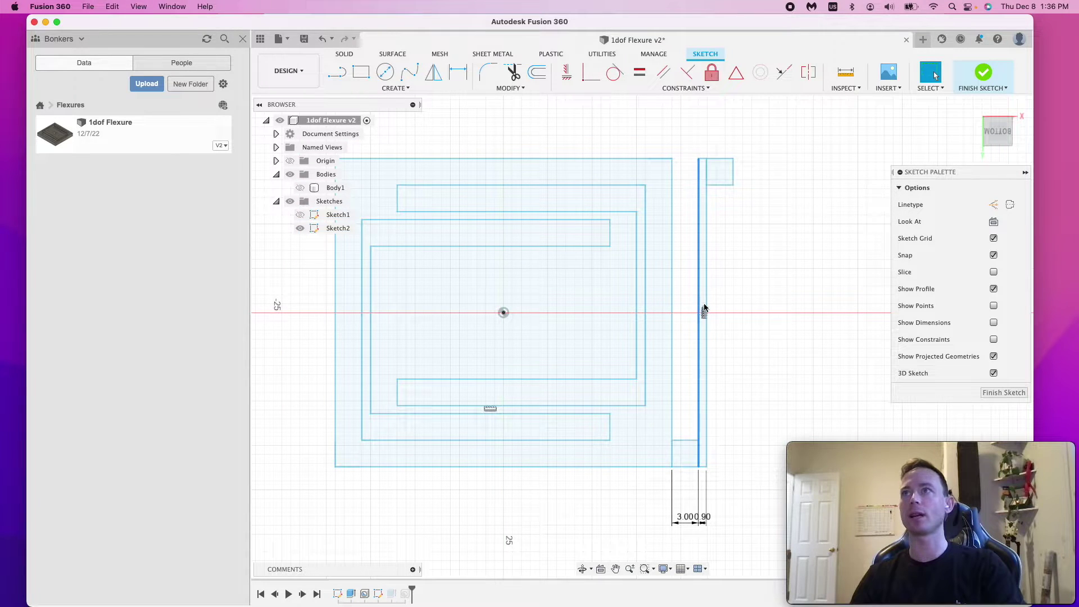
pyautogui.click(549, 217)
pyautogui.click(703, 223)
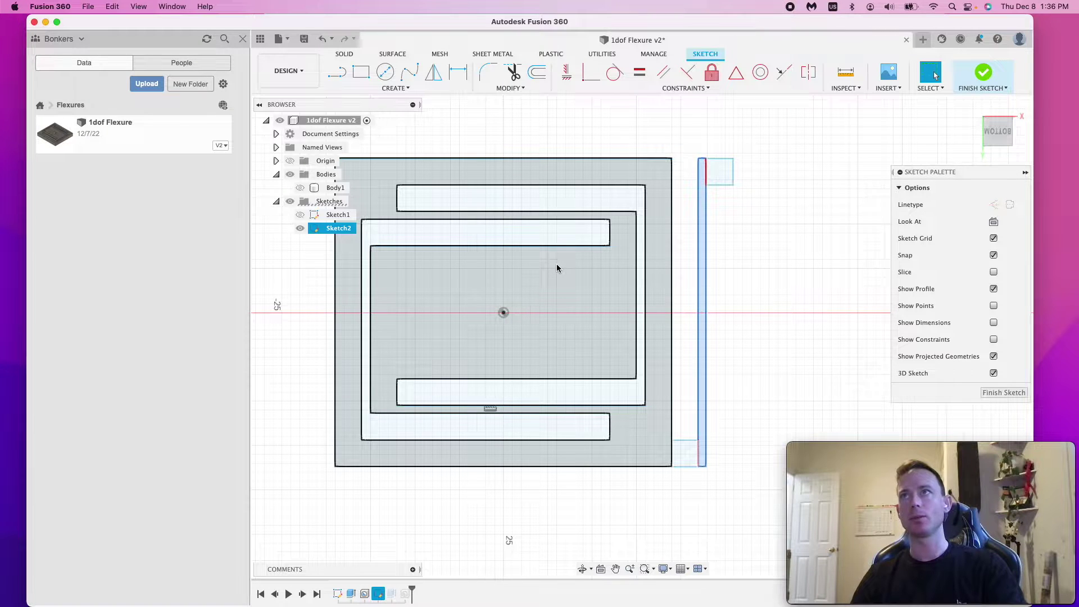
# Step: Select the outer flexure profile together with the C-shaped slot
pyautogui.hscroll(-3, 556, 267)
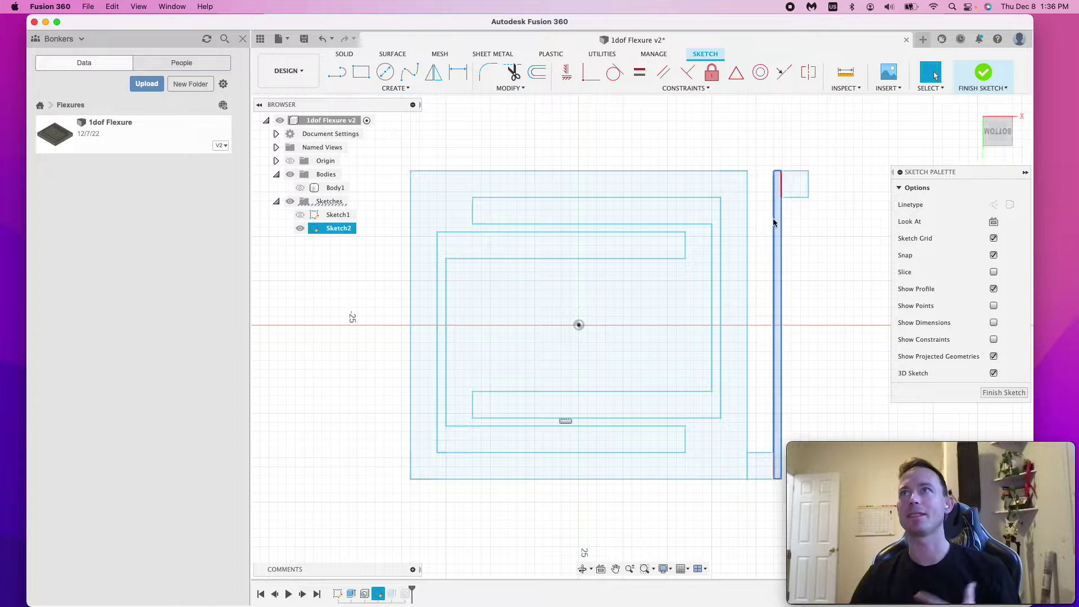
pyautogui.scroll(-2, 819, 253)
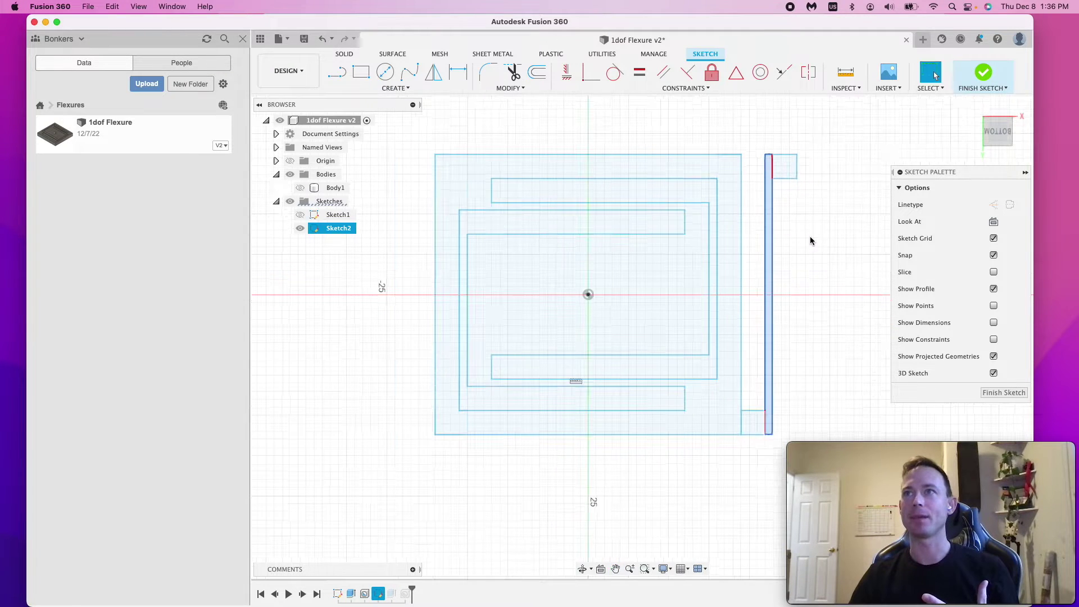
pyautogui.hscroll(2, 808, 243)
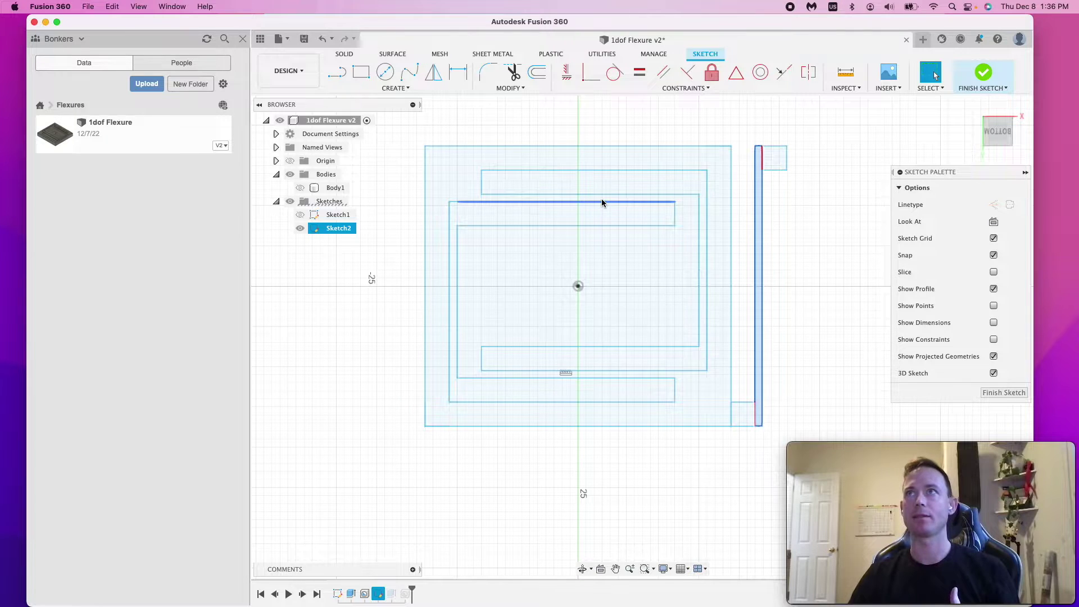
pyautogui.click(625, 196)
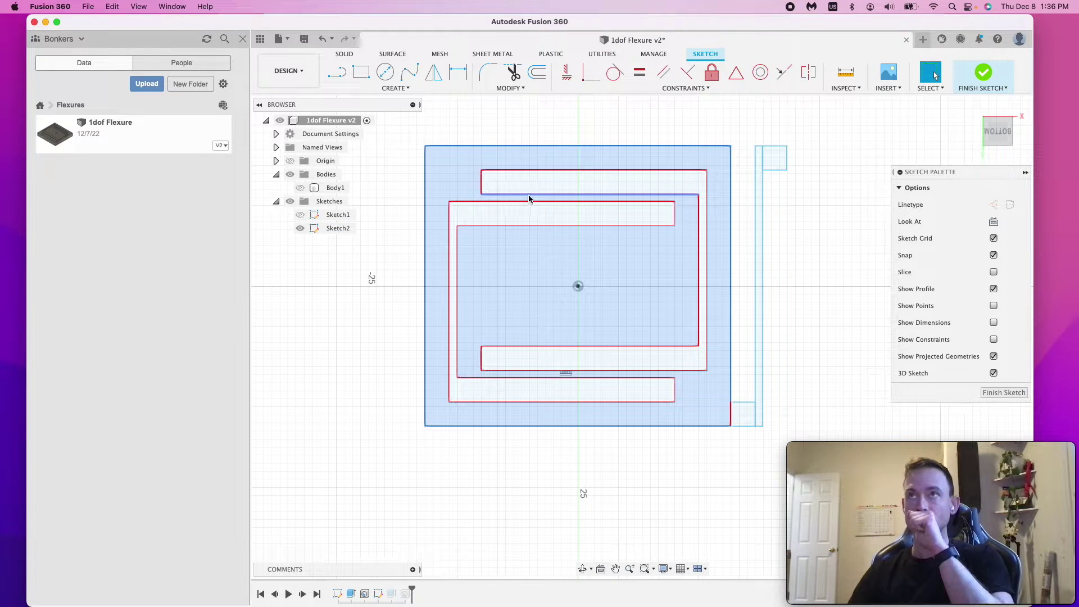
pyautogui.press('Escape')
pyautogui.click(599, 197)
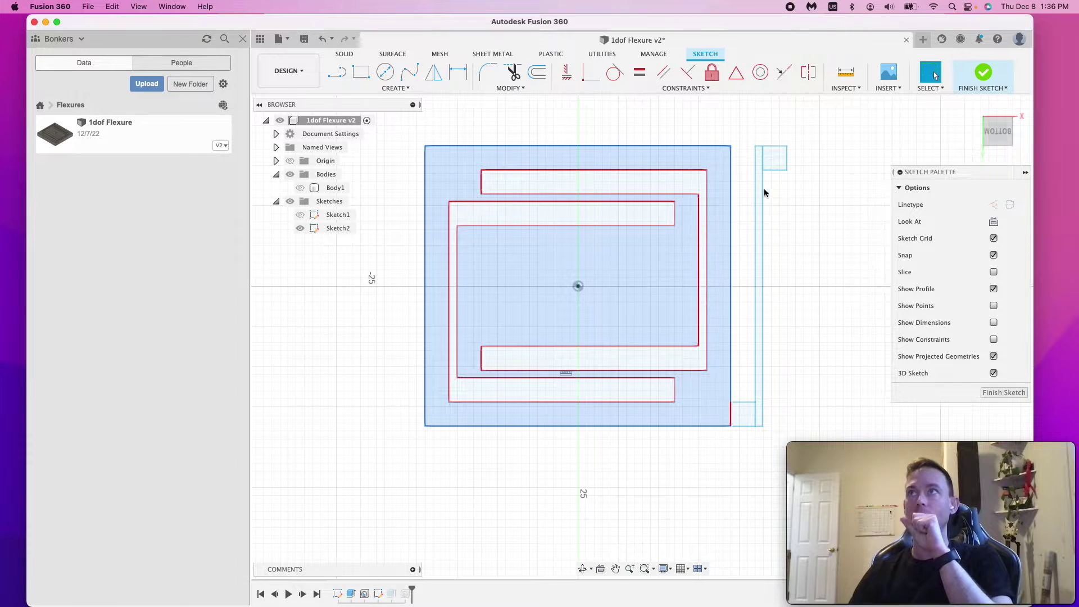
pyautogui.keyDown('shift'); pyautogui.click(622, 193); pyautogui.keyUp('shift')
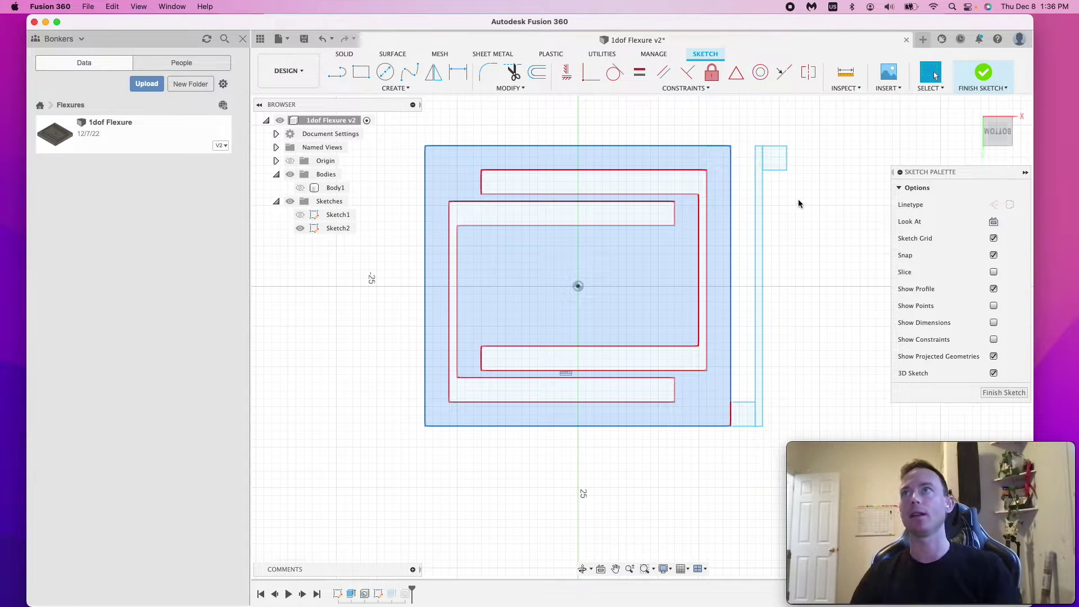
# Step: Trim the edge between strip and top square, and the line at the strip's bottom corner
pyautogui.click(511, 72)
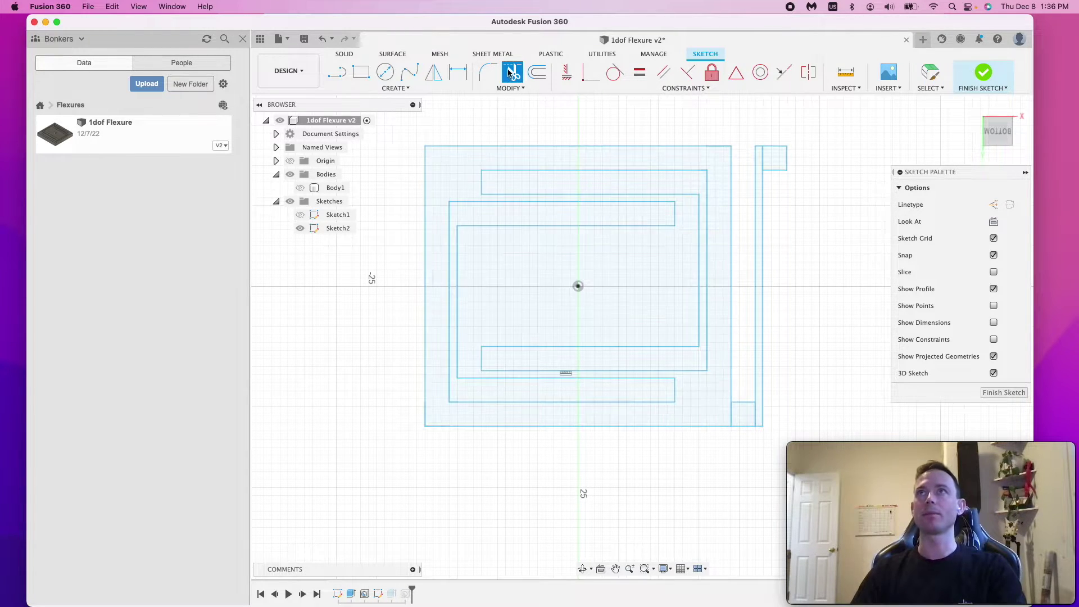
pyautogui.scroll(3, 787, 157)
pyautogui.click(762, 159)
pyautogui.scroll(-2, 764, 159)
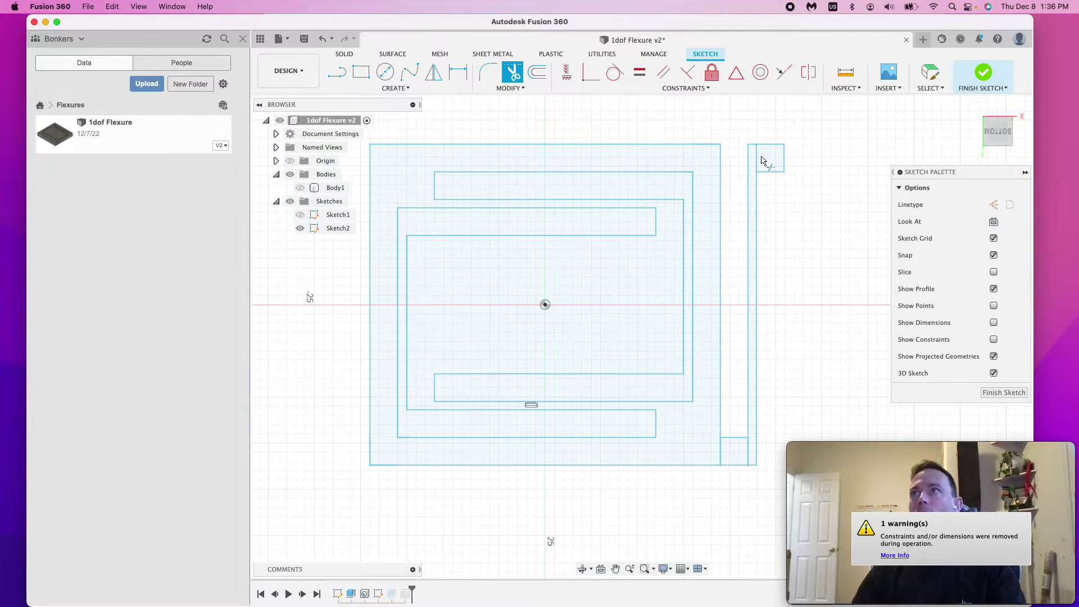
pyautogui.scroll(-1, 768, 172)
pyautogui.scroll(-3, 761, 313)
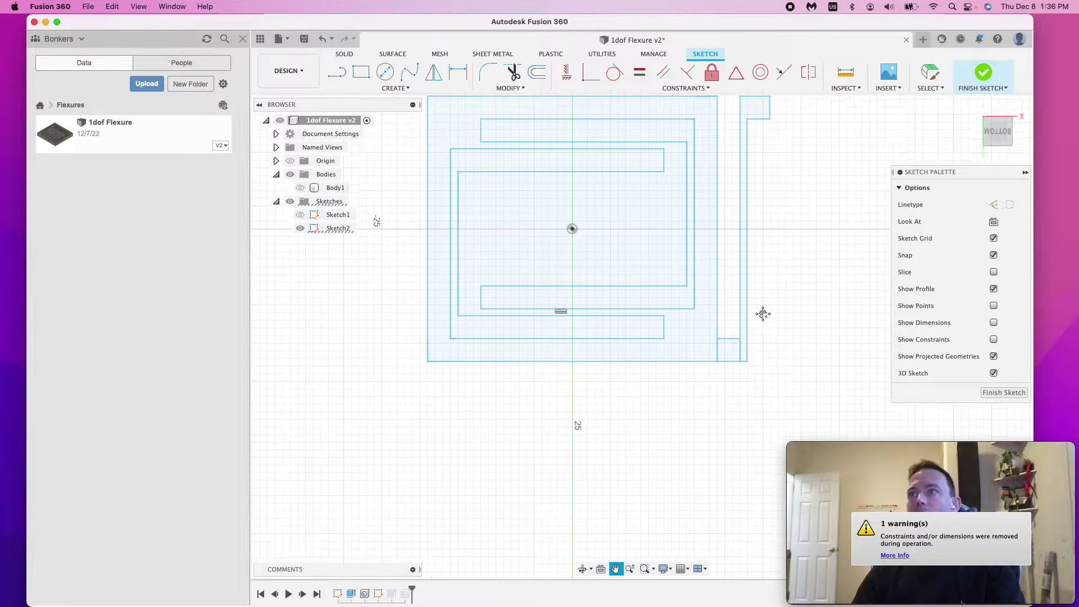
pyautogui.scroll(1, 736, 326)
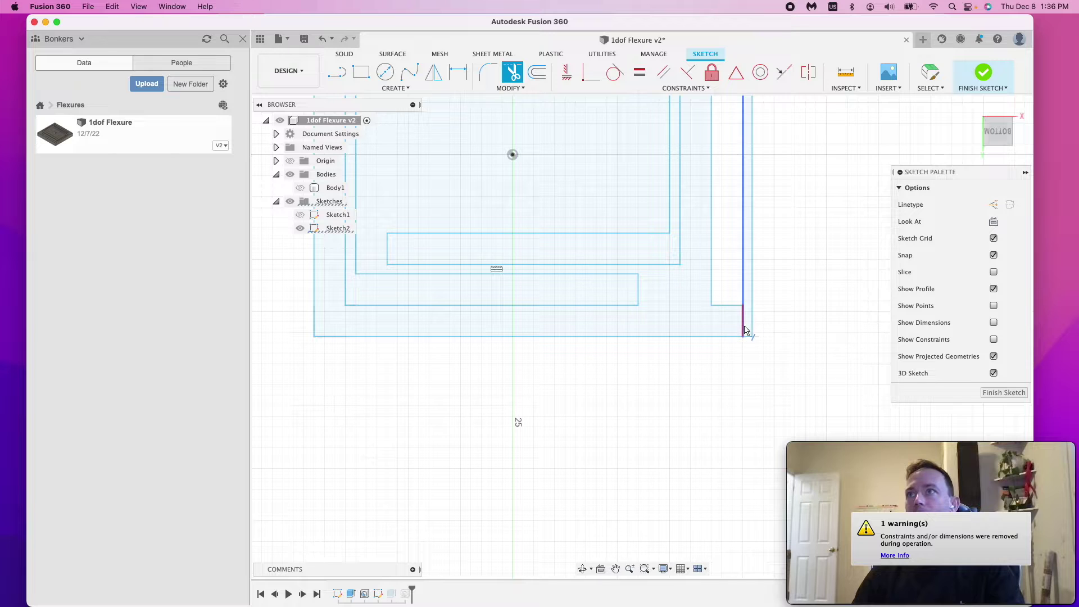
pyautogui.click(739, 325)
pyautogui.scroll(-2, 738, 325)
pyautogui.scroll(3, 740, 357)
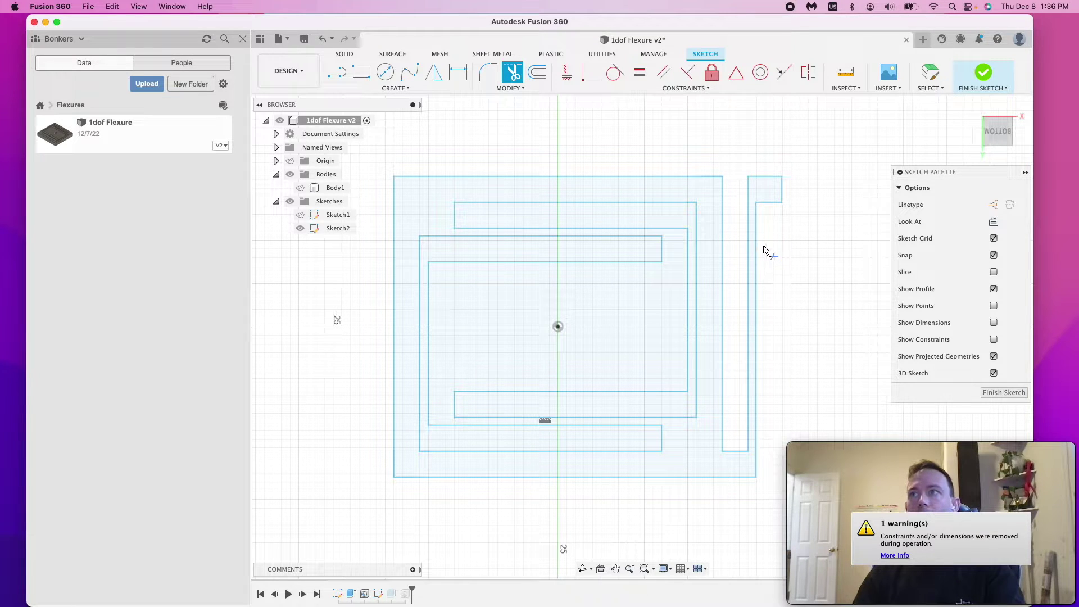
pyautogui.hscroll(2, 776, 239)
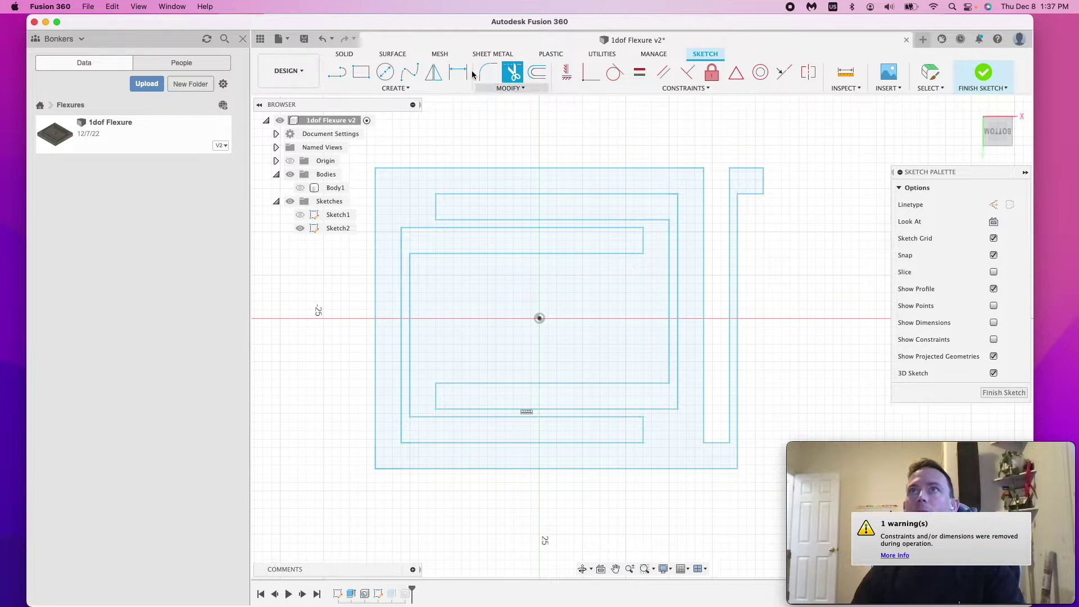
# Step: Draw a 3 × 34.8 mm rectangle from the top-right corner right of the flexure
pyautogui.click(361, 72)
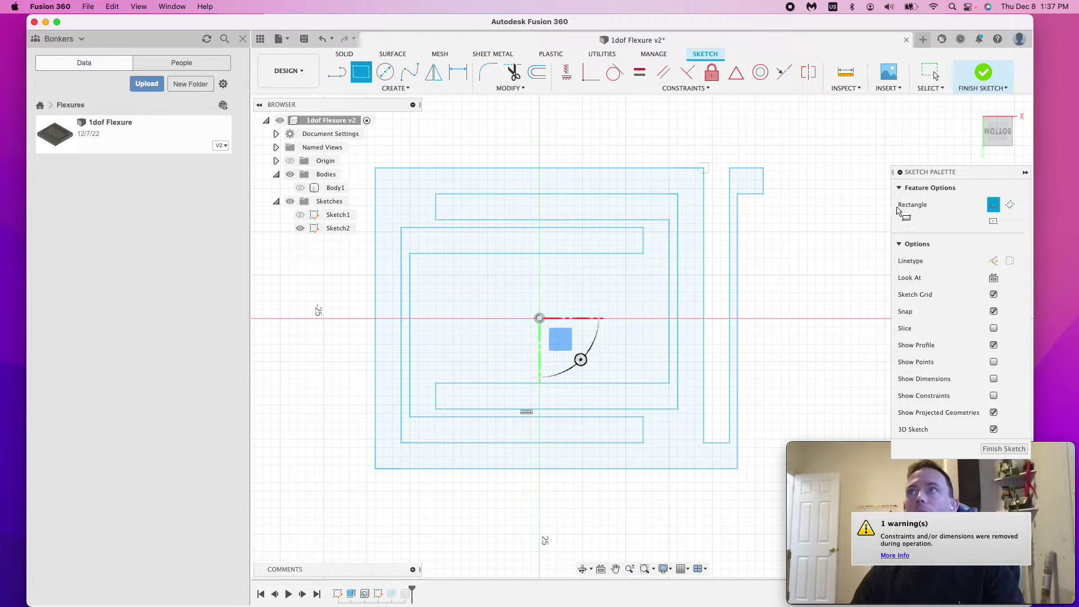
pyautogui.click(763, 168)
pyautogui.scroll(-3, 775, 431)
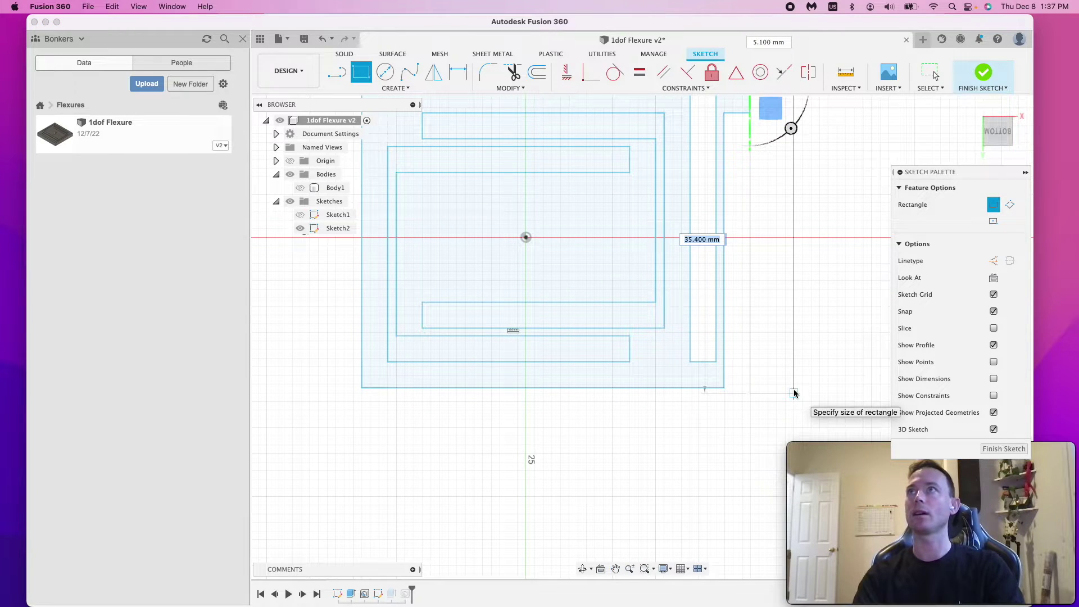
pyautogui.press('Tab')
pyautogui.scroll(-2, 801, 373)
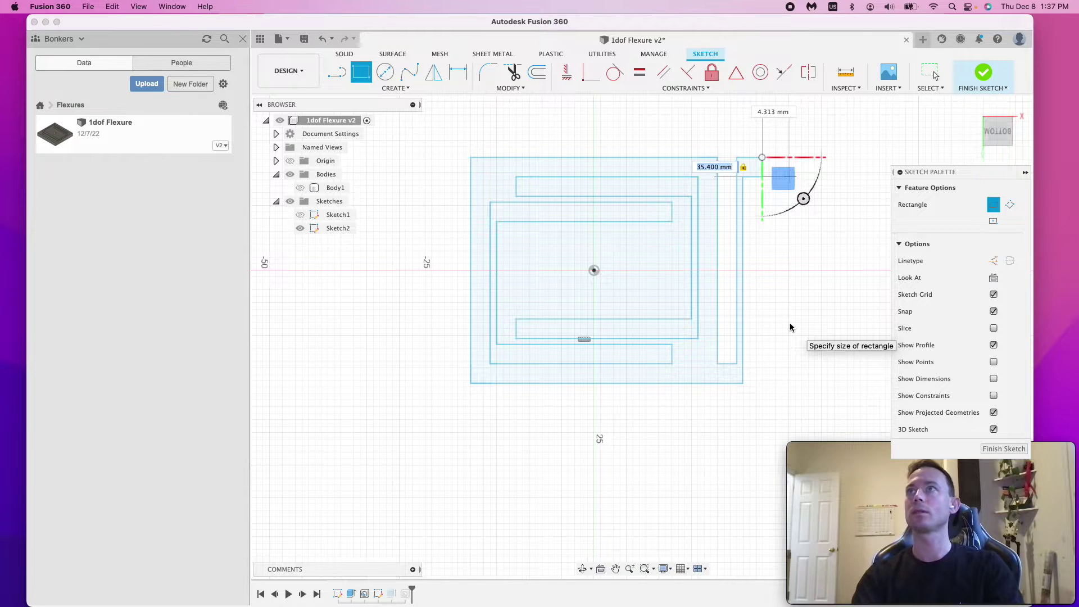
pyautogui.press('Tab')
pyautogui.write('3')
pyautogui.press('Tab')
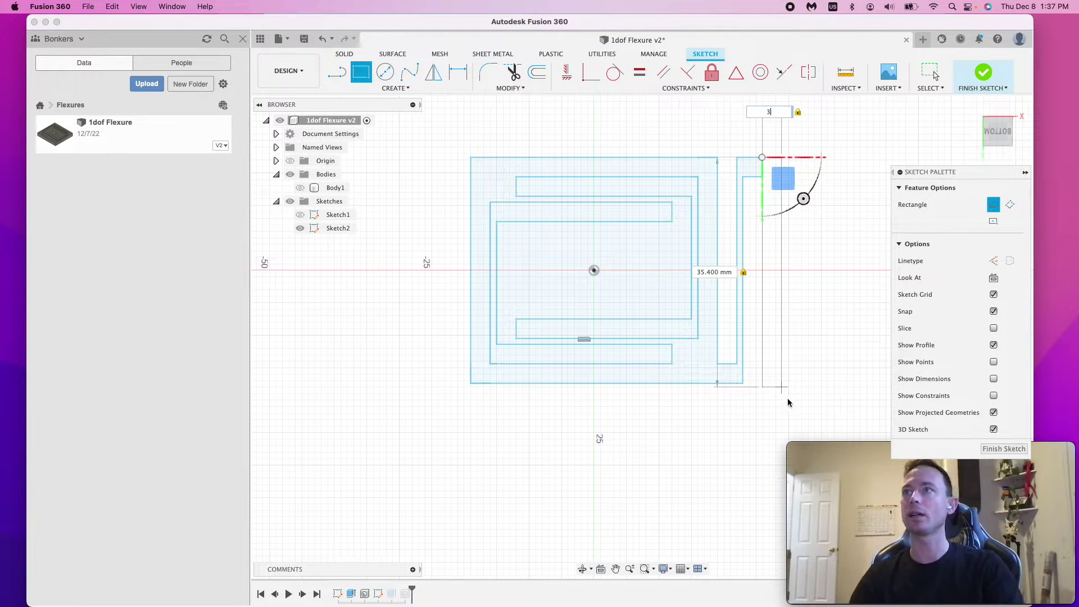
pyautogui.scroll(3, 807, 372)
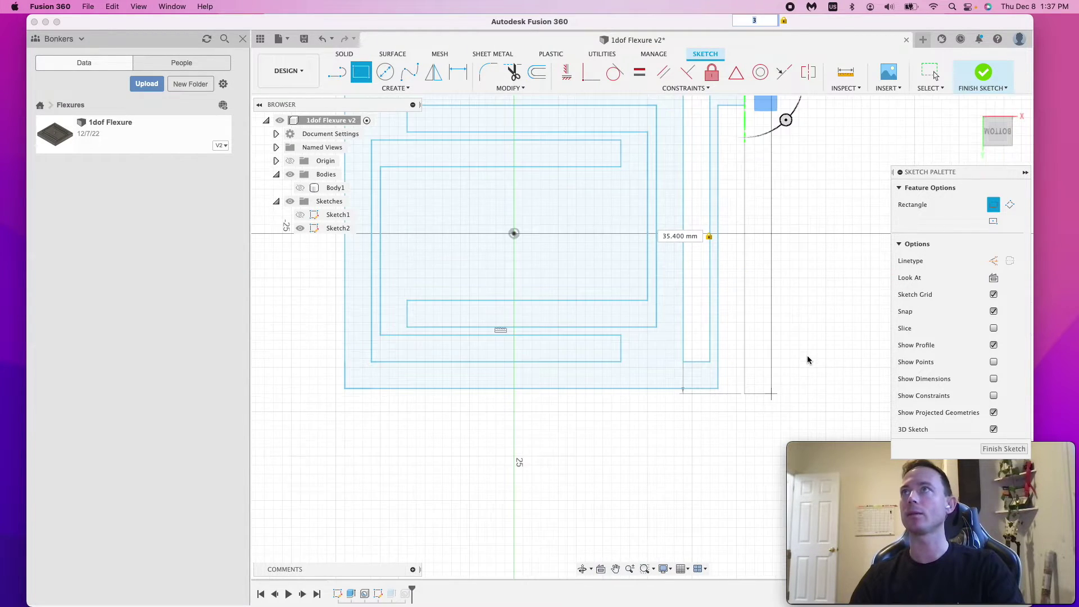
pyautogui.press('Tab')
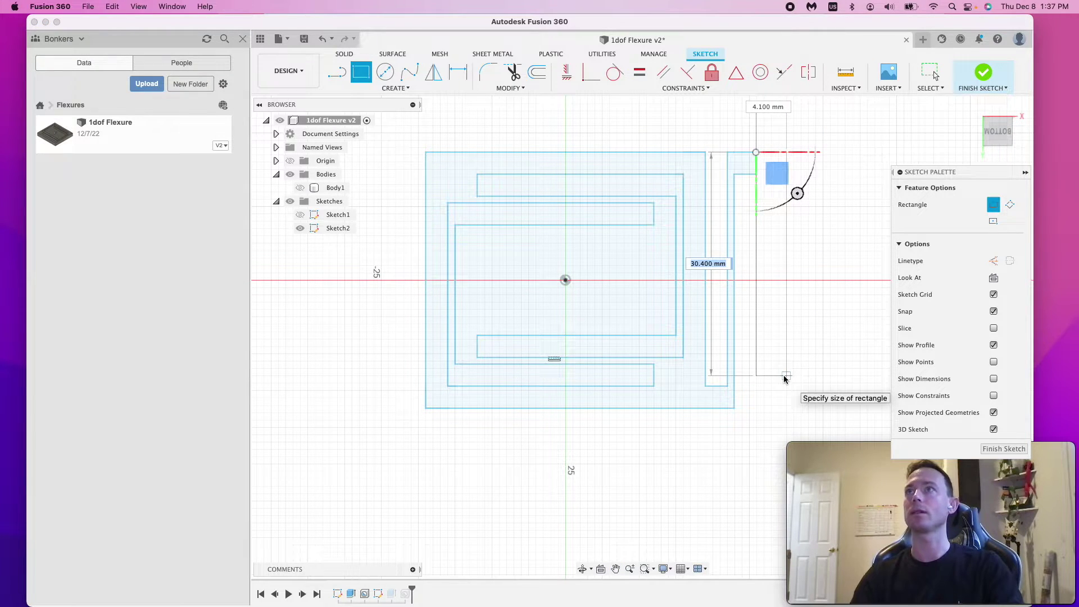
pyautogui.press('Tab')
pyautogui.write('2.3')
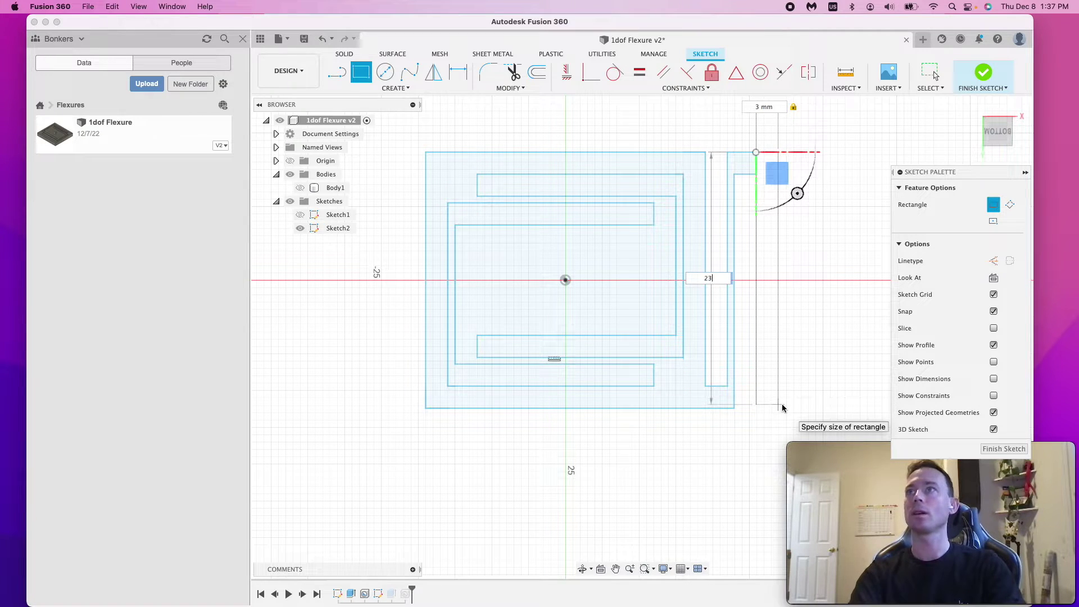
pyautogui.press('Tab')
pyautogui.press('Return')
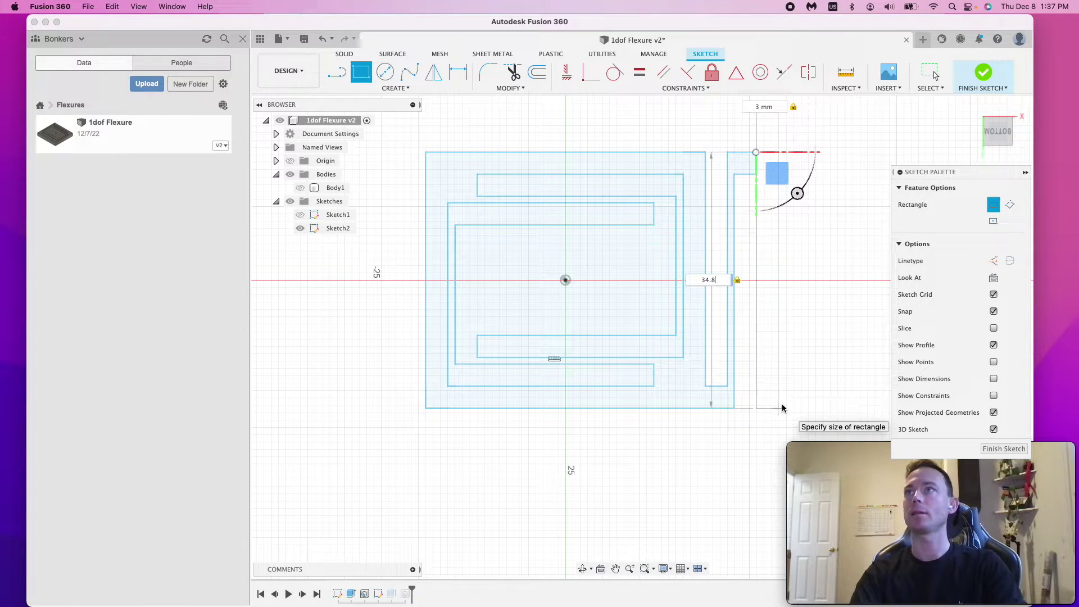
pyautogui.press('Escape')
# Step: Trim the top segment between the two strips to join them
pyautogui.click(513, 72)
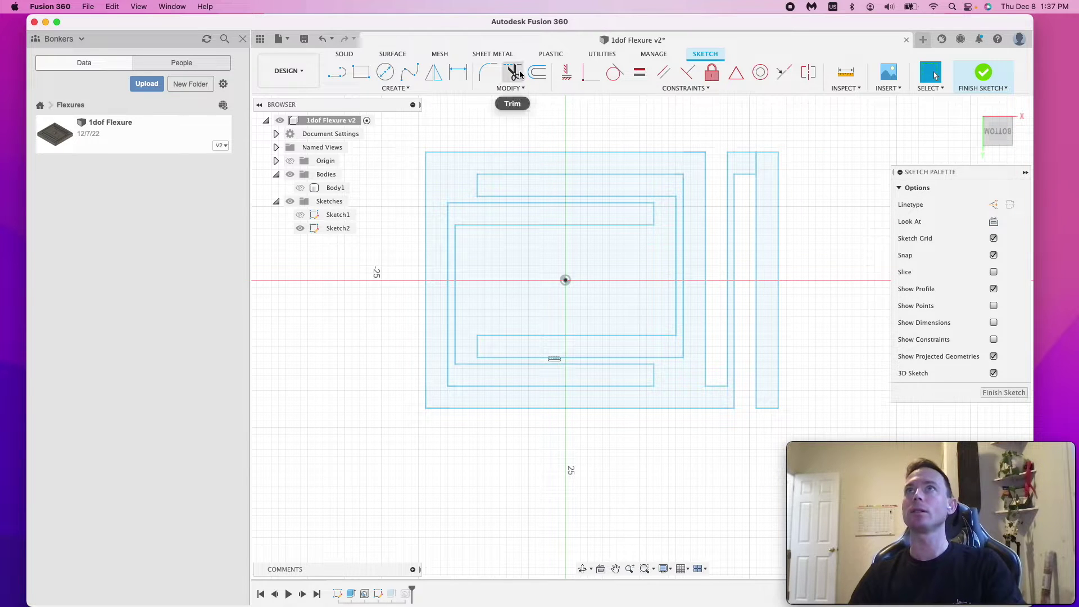
pyautogui.click(757, 164)
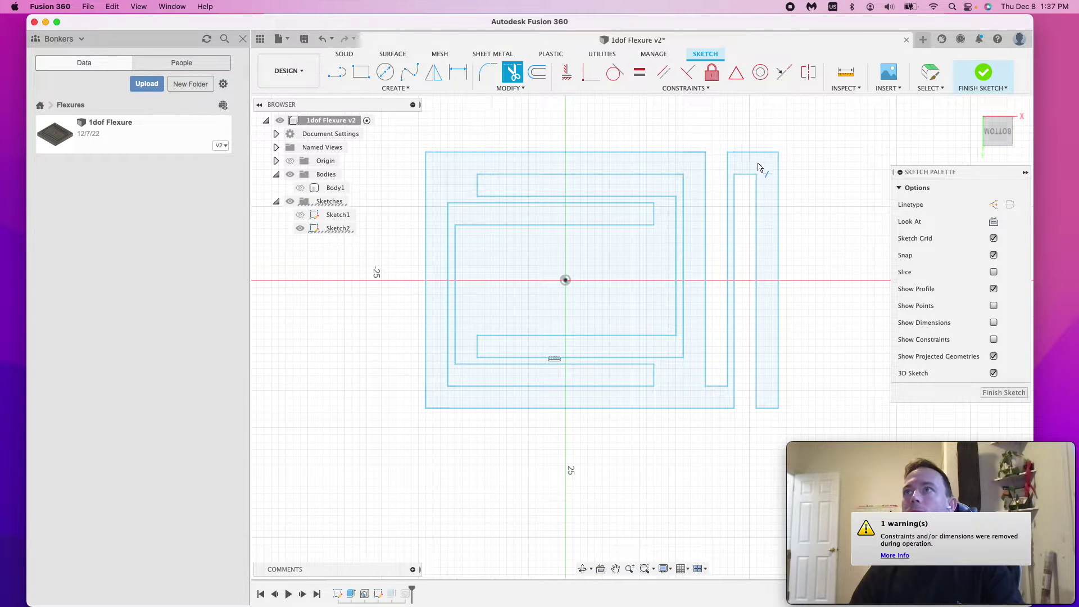
pyautogui.moveTo(759, 169); pyautogui.dragTo(753, 199, button='middle')
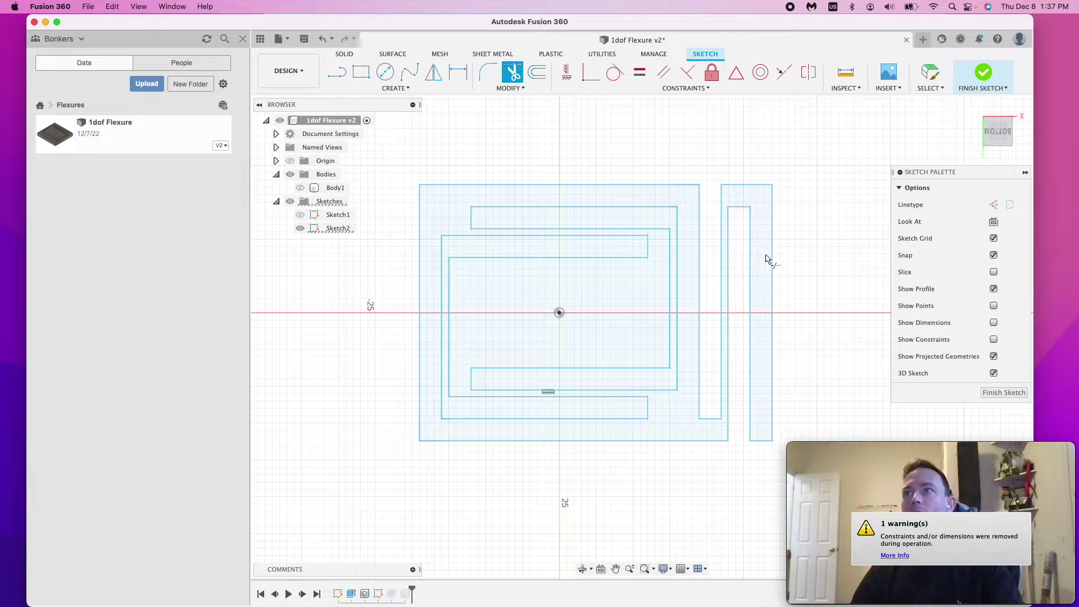
pyautogui.scroll(-3, 754, 251)
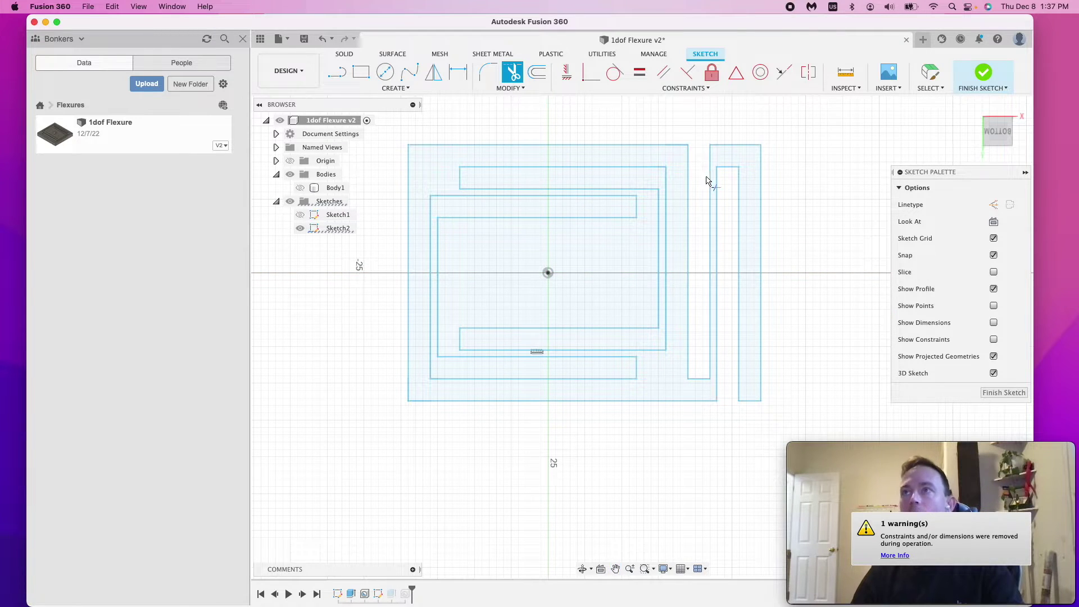
# Step: Draw lines from the origin down to the inner bottom bar and to the right
pyautogui.click(338, 72)
pyautogui.click(546, 274)
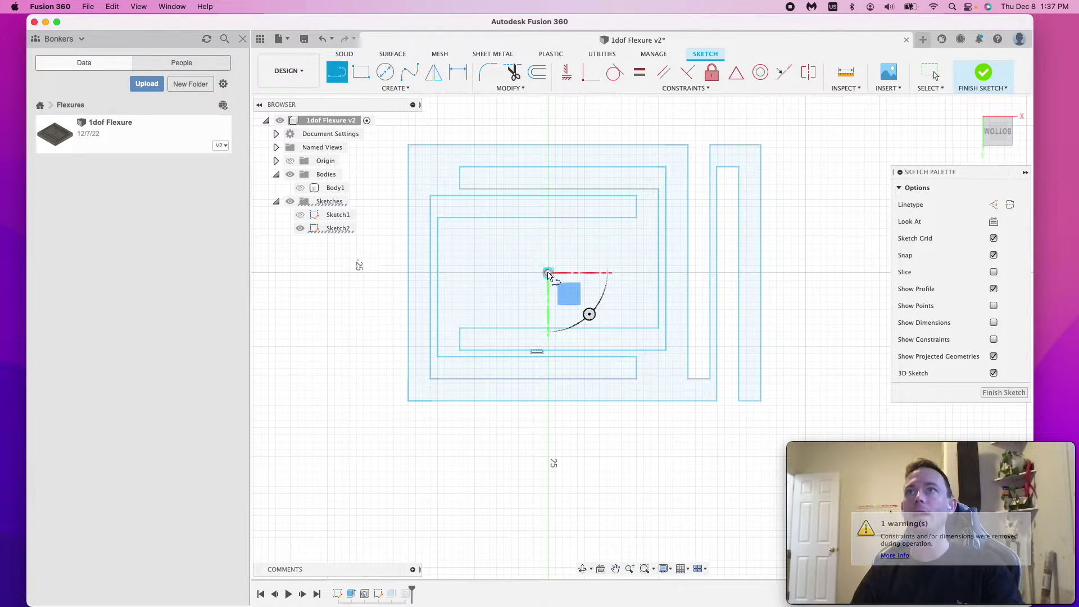
pyautogui.click(548, 328)
pyautogui.click(548, 274)
pyautogui.click(656, 273)
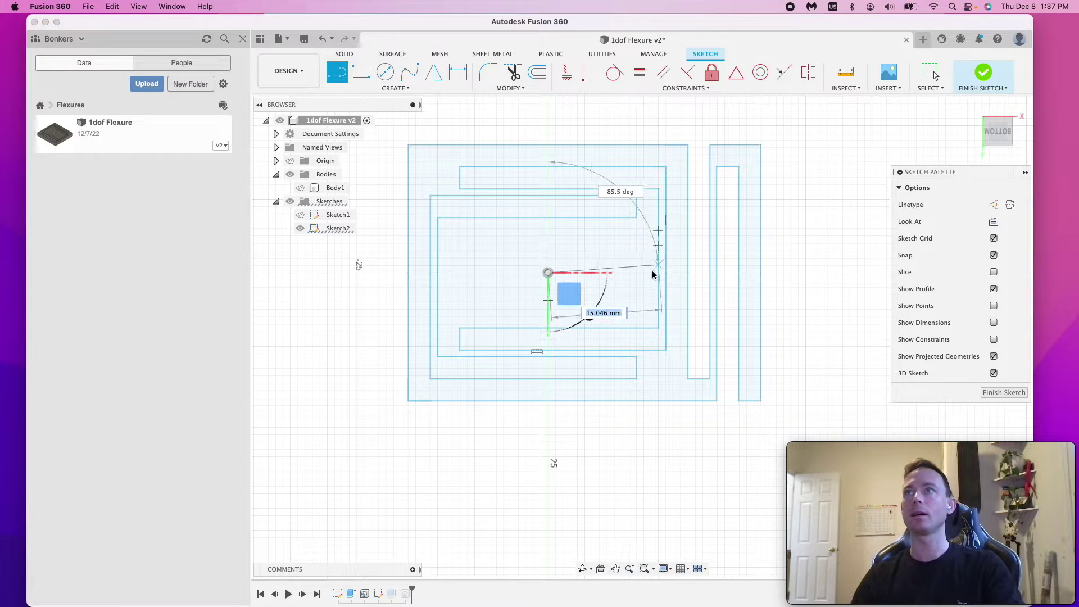
pyautogui.scroll(-2, 718, 225)
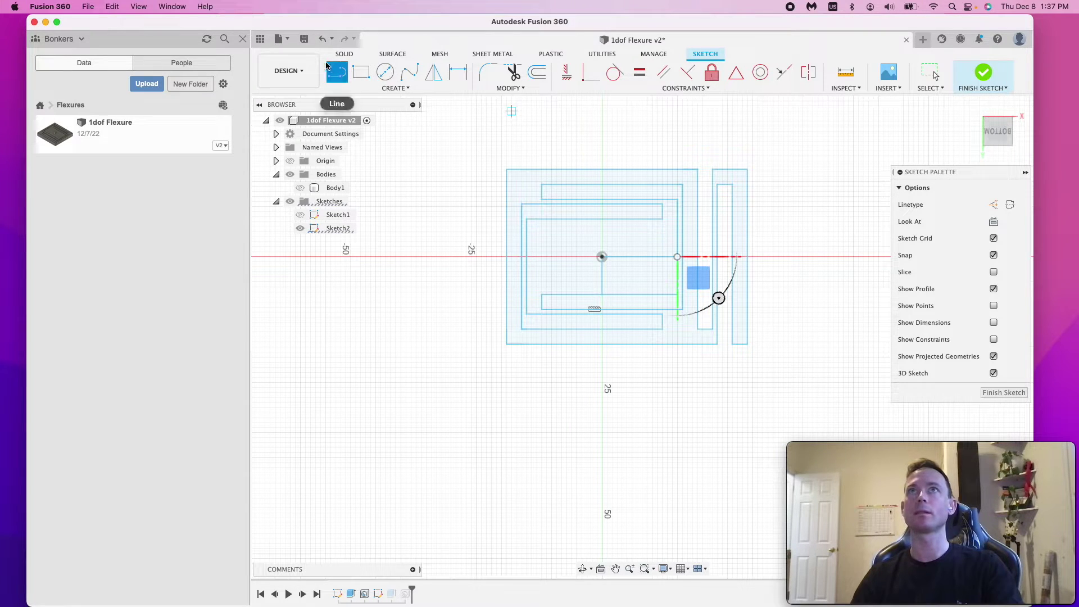
pyautogui.click(928, 72)
# Step: Window-select the right-side strip curves and mirror them across the vertical line below the origin
pyautogui.moveTo(774, 159); pyautogui.dragTo(710, 362)
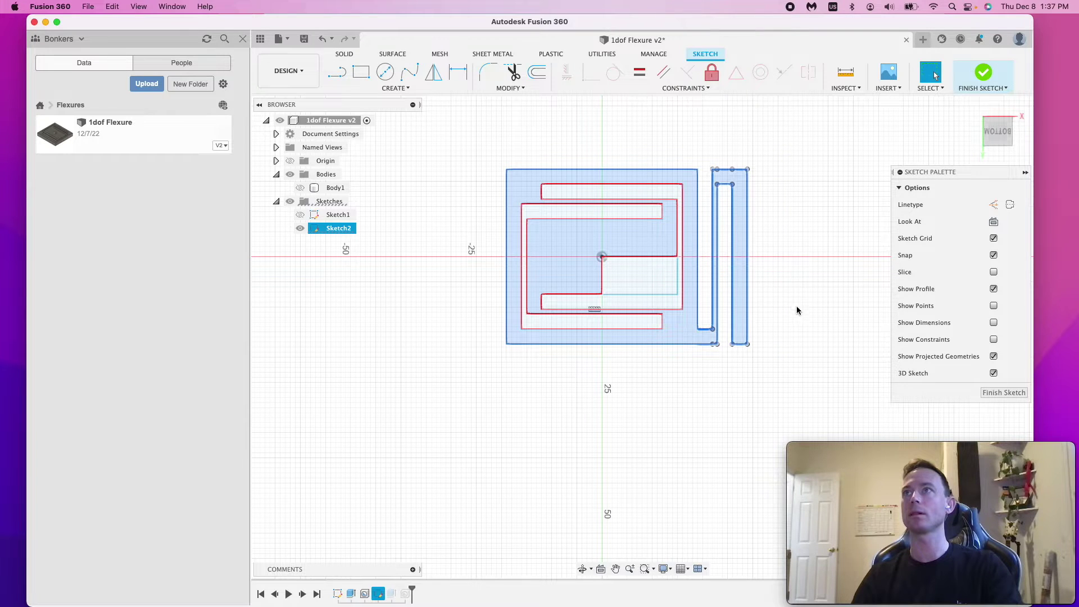
pyautogui.scroll(2, 797, 310)
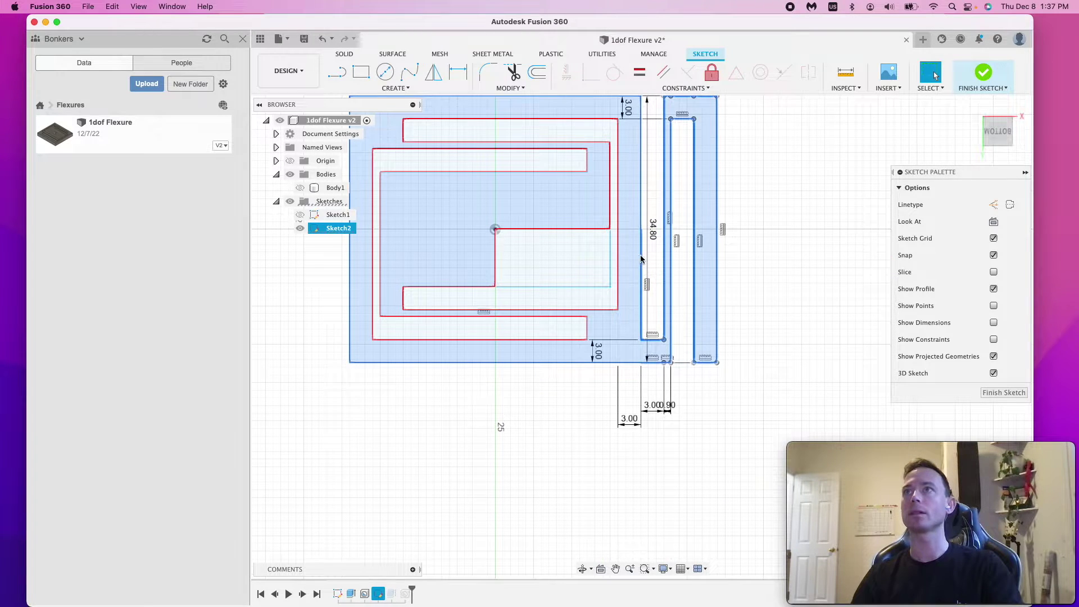
pyautogui.moveTo(749, 225); pyautogui.dragTo(764, 264, button='middle')
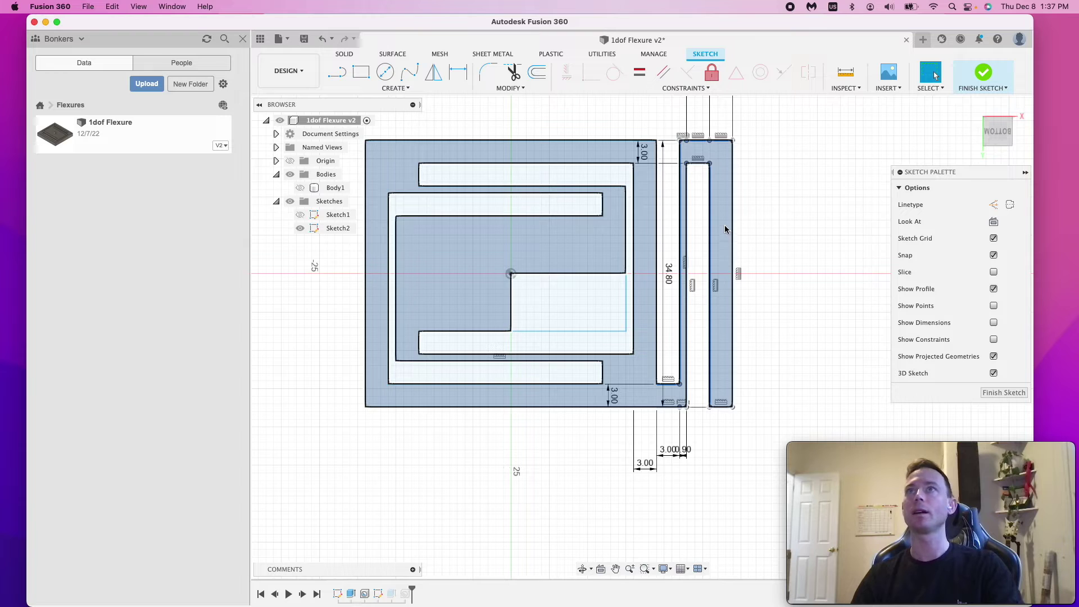
pyautogui.click(396, 88)
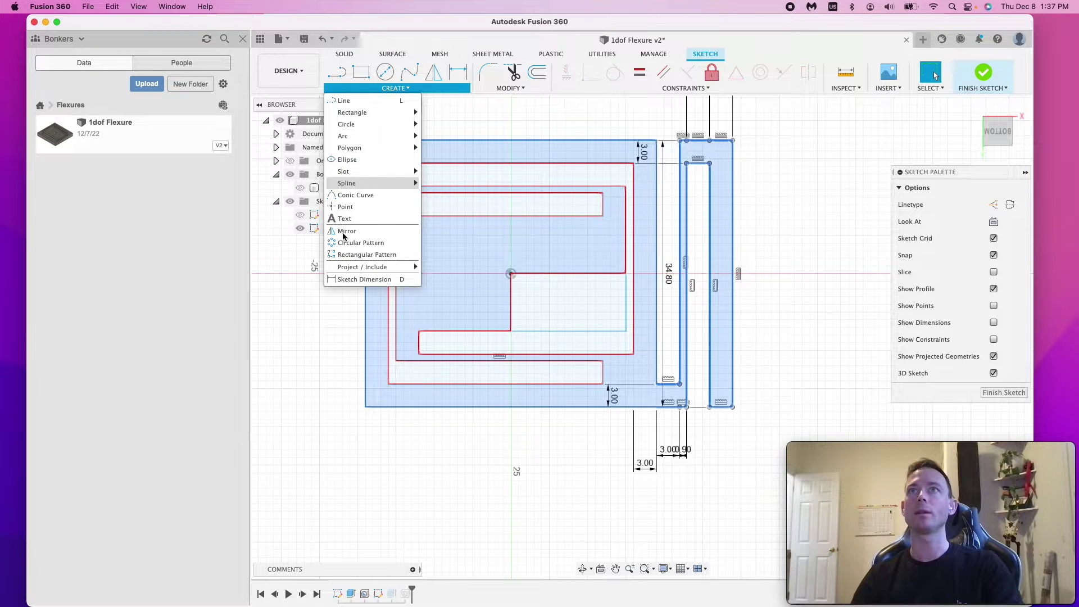
pyautogui.click(347, 232)
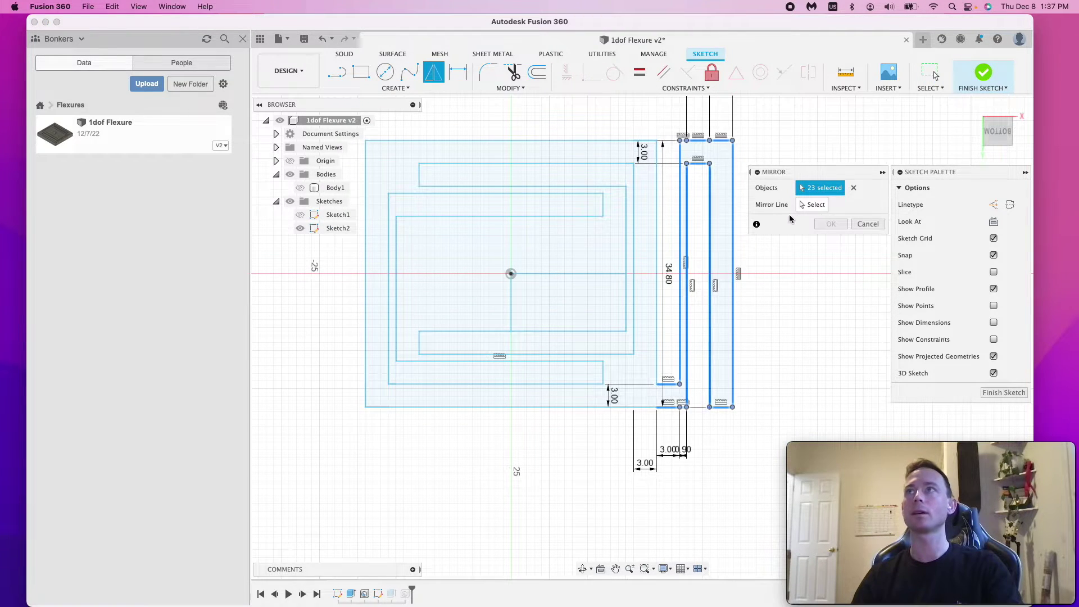
pyautogui.click(814, 205)
pyautogui.click(512, 302)
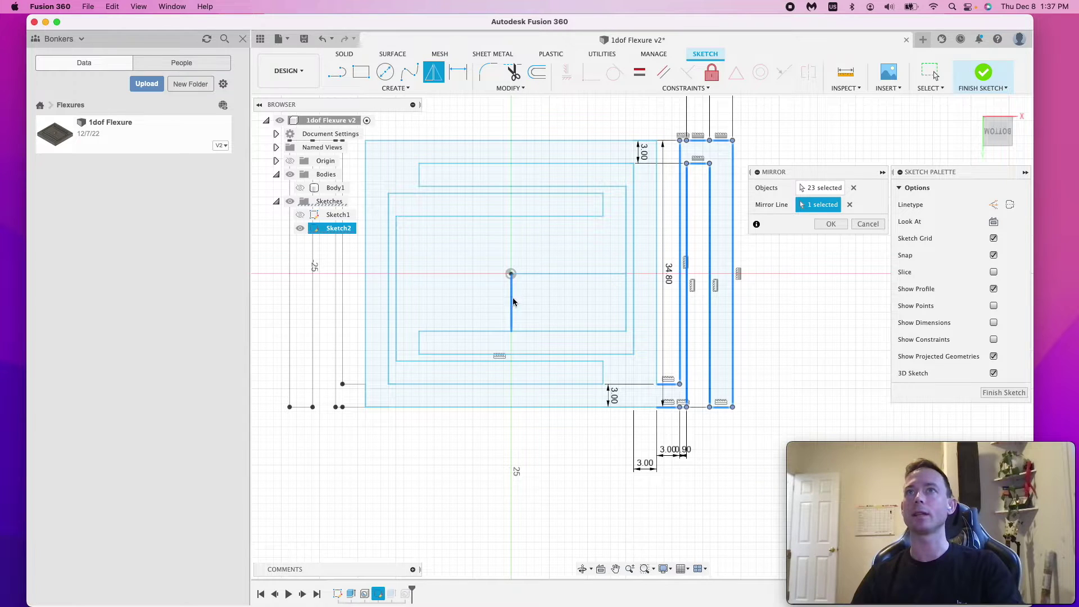
# Step: Apply the mirror and select the mirrored curves on the left
pyautogui.click(831, 224)
pyautogui.hscroll(-5, 612, 241)
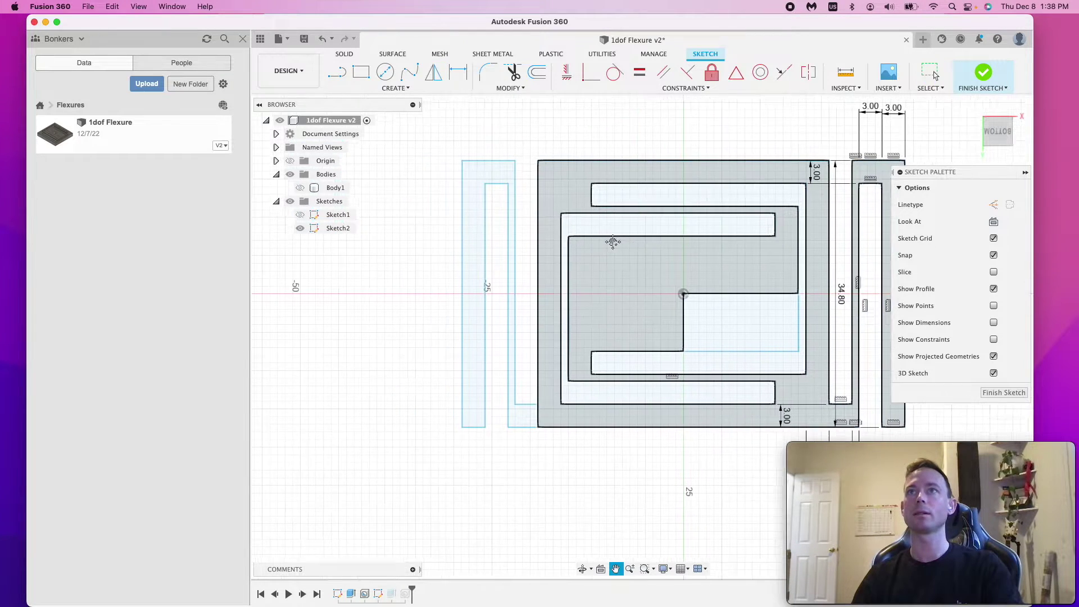
pyautogui.moveTo(479, 158)
pyautogui.mouseDown()
pyautogui.moveTo(571, 413)
pyautogui.moveTo(547, 453)
pyautogui.moveTo(550, 433)
pyautogui.mouseUp()
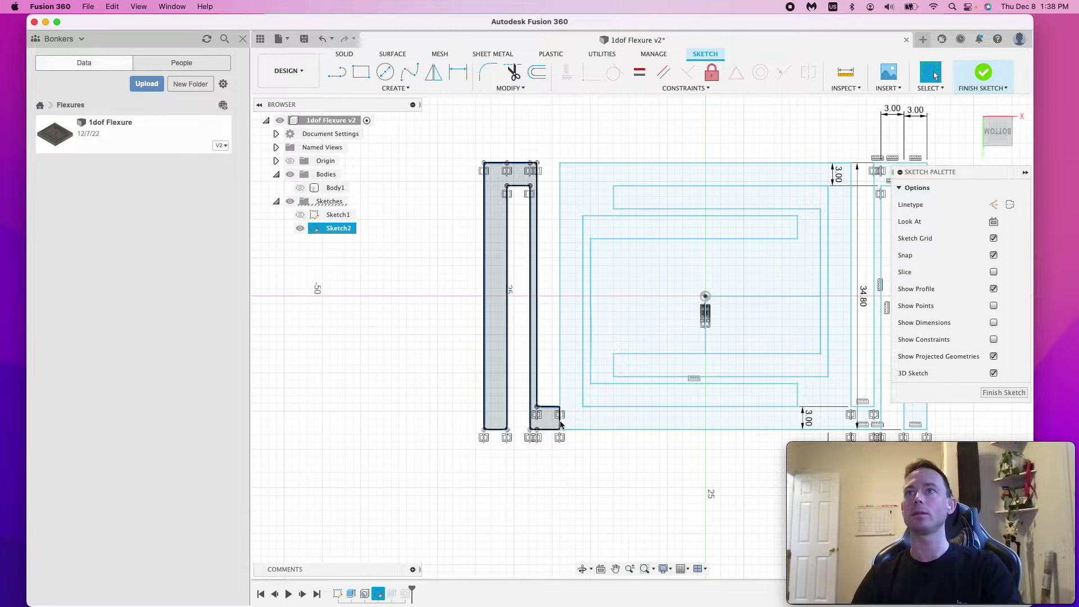
# Step: Rotate the left curves 180° about the horizontal line through the origin
pyautogui.click(512, 88)
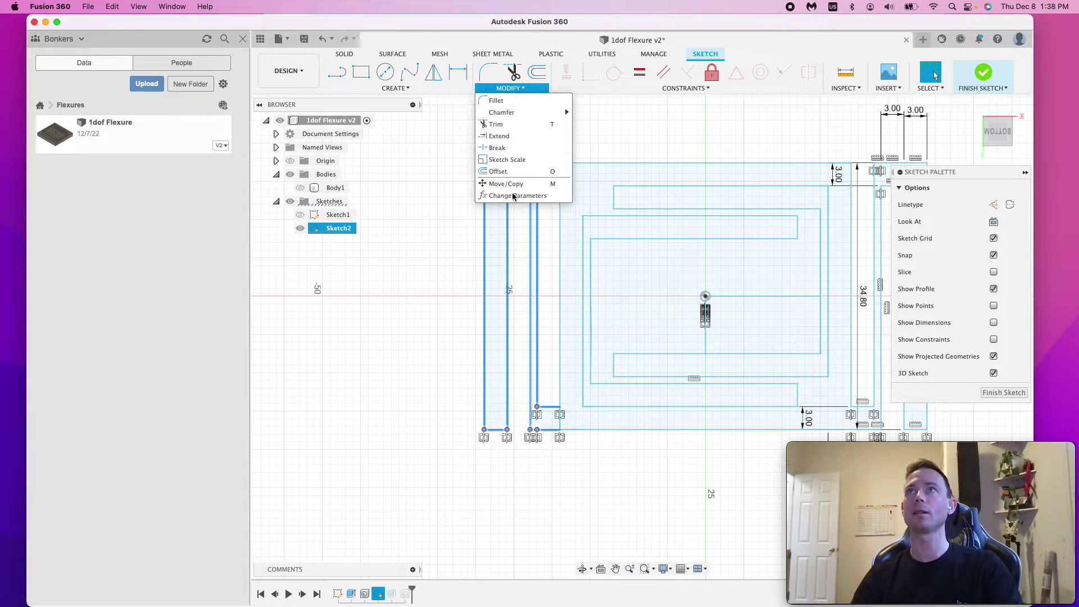
pyautogui.click(513, 180)
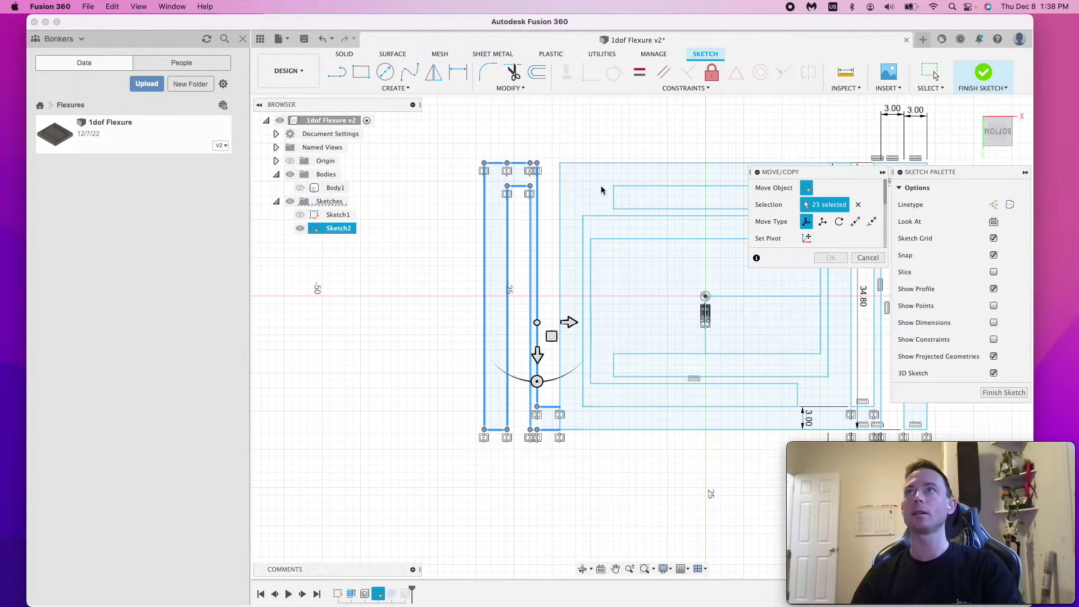
pyautogui.click(839, 222)
pyautogui.click(775, 301)
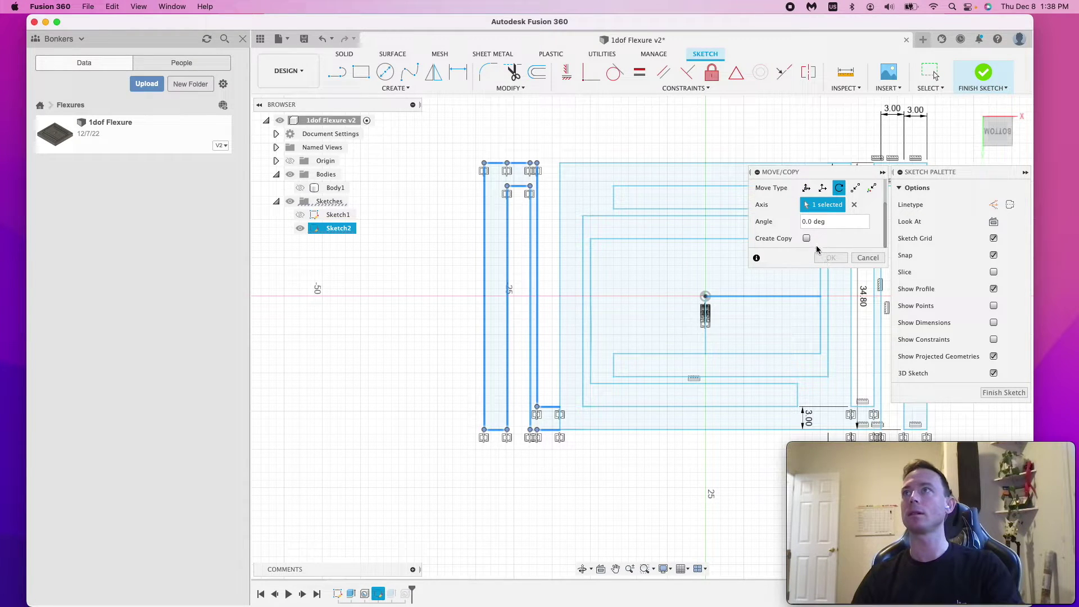
pyautogui.click(804, 222)
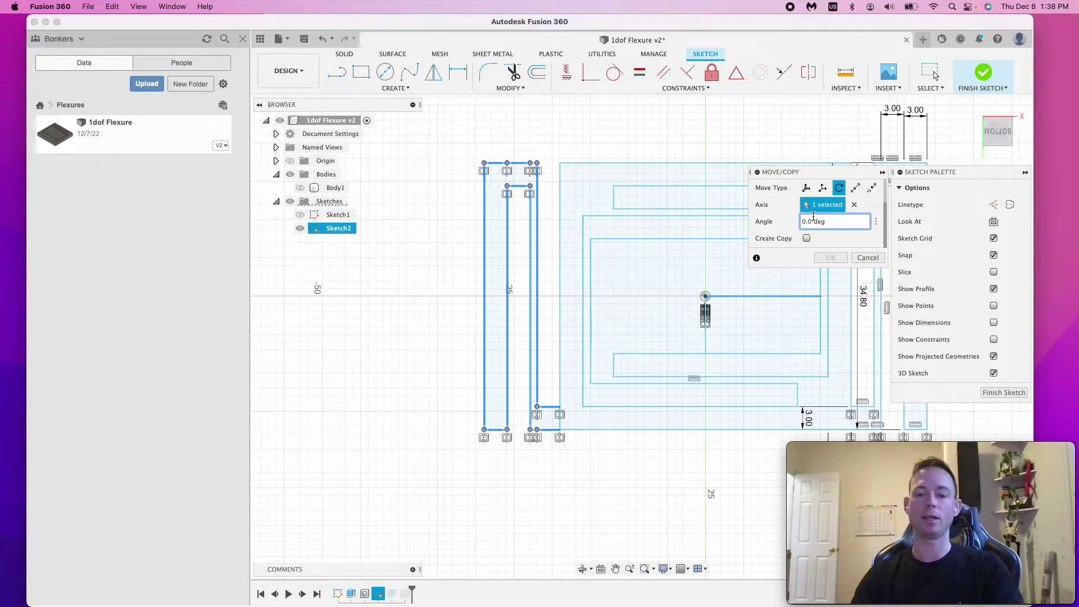
pyautogui.write('18')
pyautogui.press('Return')
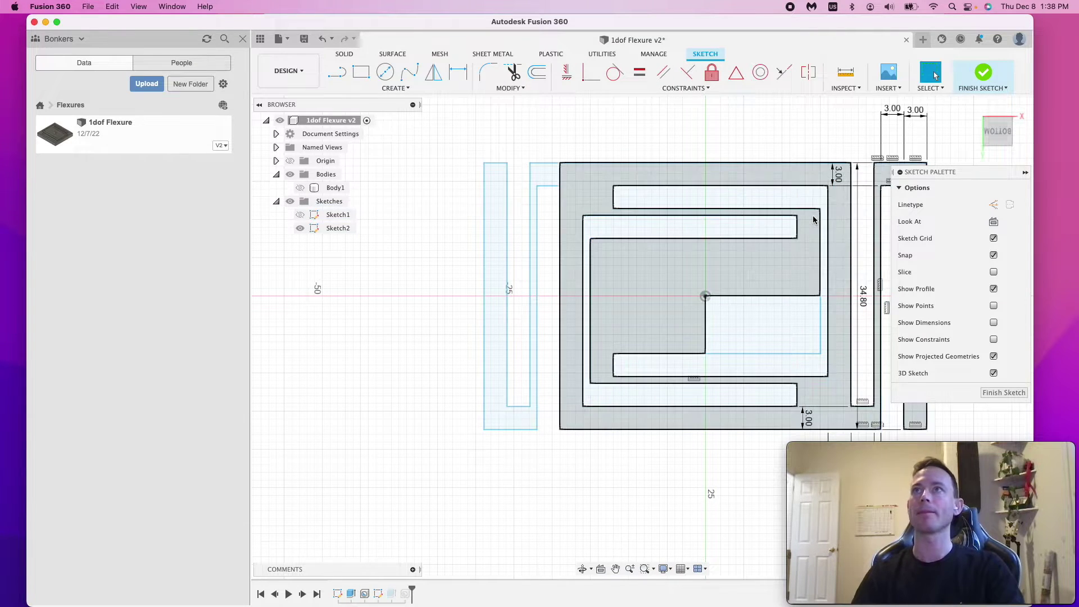
# Step: Trim the segment closing the left strip's top, then select the large flexure profile
pyautogui.moveTo(858, 240)
pyautogui.mouseDown(button='middle')
pyautogui.moveTo(755, 223)
pyautogui.moveTo(795, 228)
pyautogui.moveTo(798, 246)
pyautogui.mouseUp(button='middle')
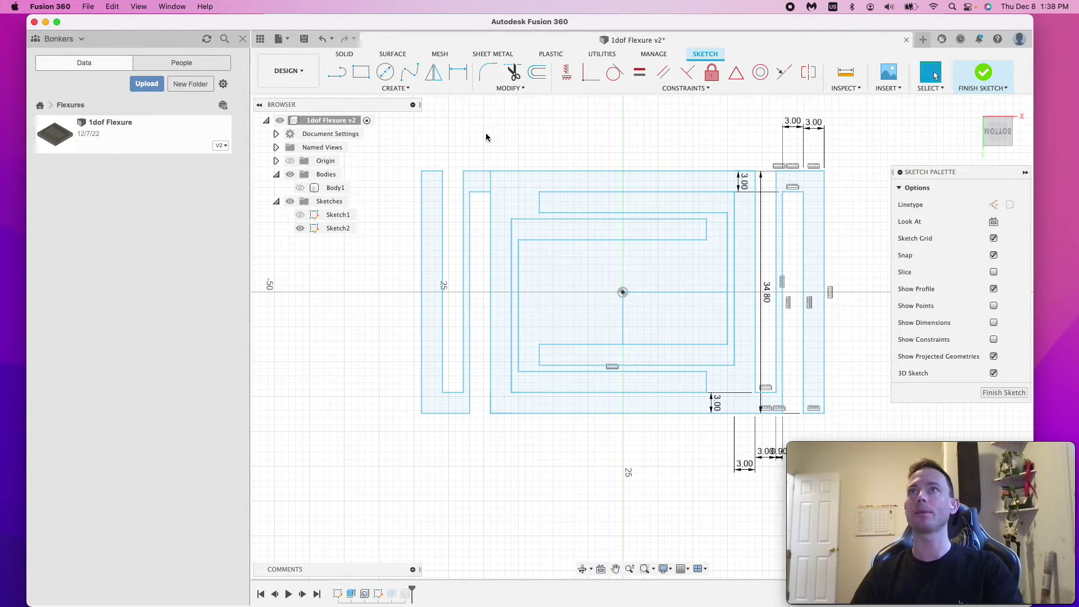
pyautogui.click(513, 72)
pyautogui.click(491, 185)
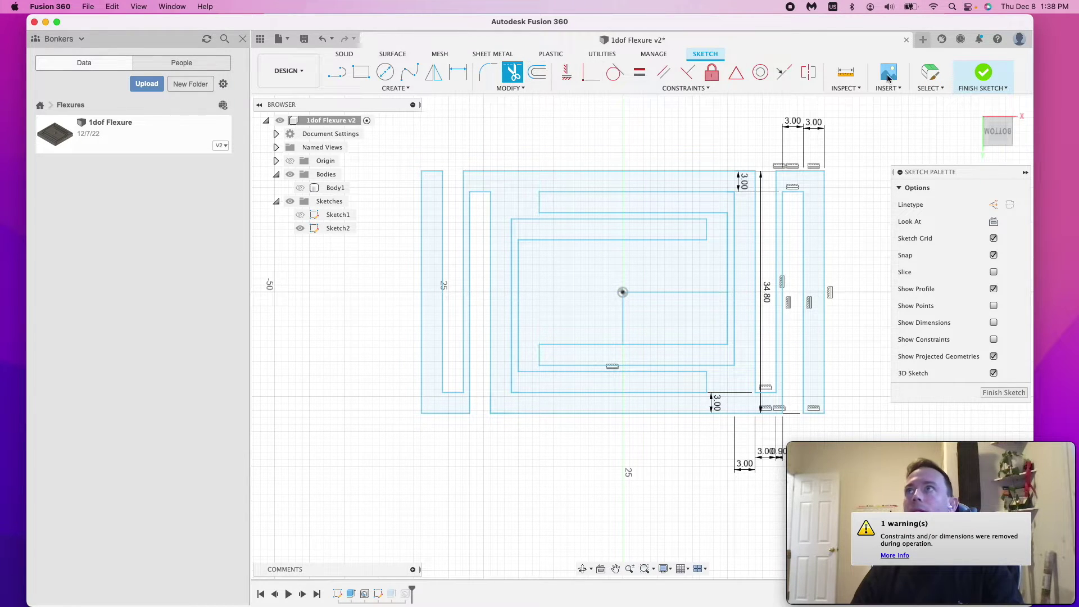
pyautogui.click(925, 74)
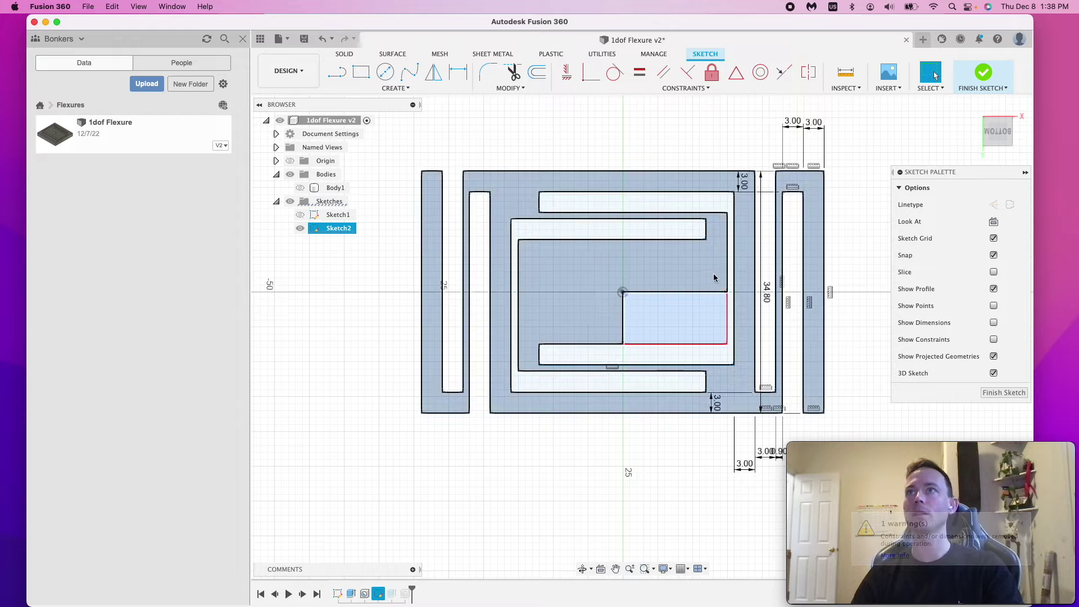
pyautogui.scroll(-2, 768, 270)
pyautogui.scroll(1, 799, 287)
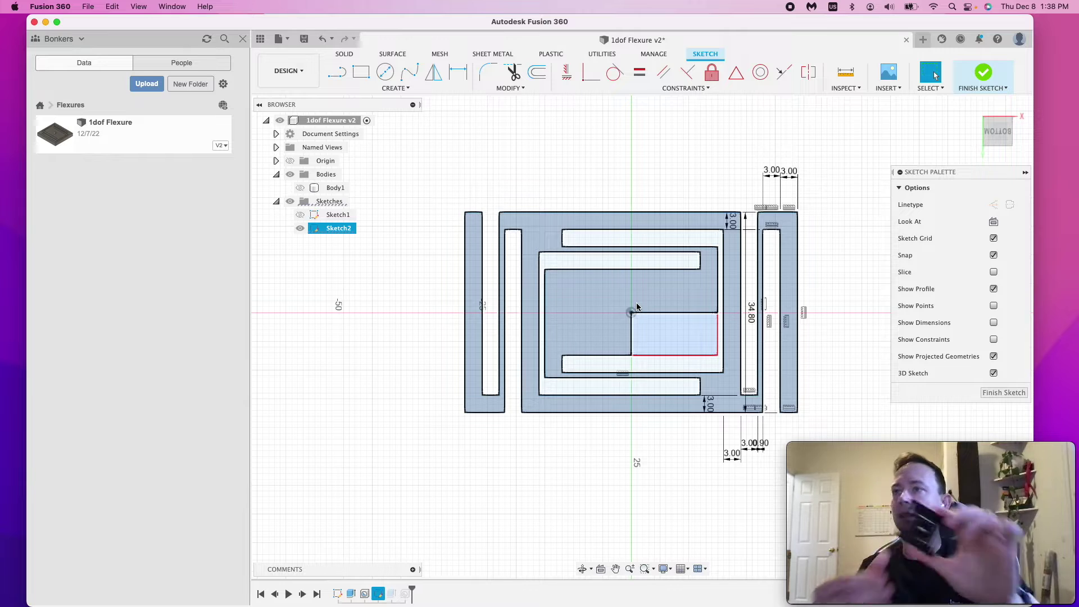
pyautogui.click(605, 224)
# Step: Draw a 1 mm-tall rectangle strip along the outline's top edge from its top-left corner
pyautogui.moveTo(622, 185); pyautogui.dragTo(619, 214, button='middle')
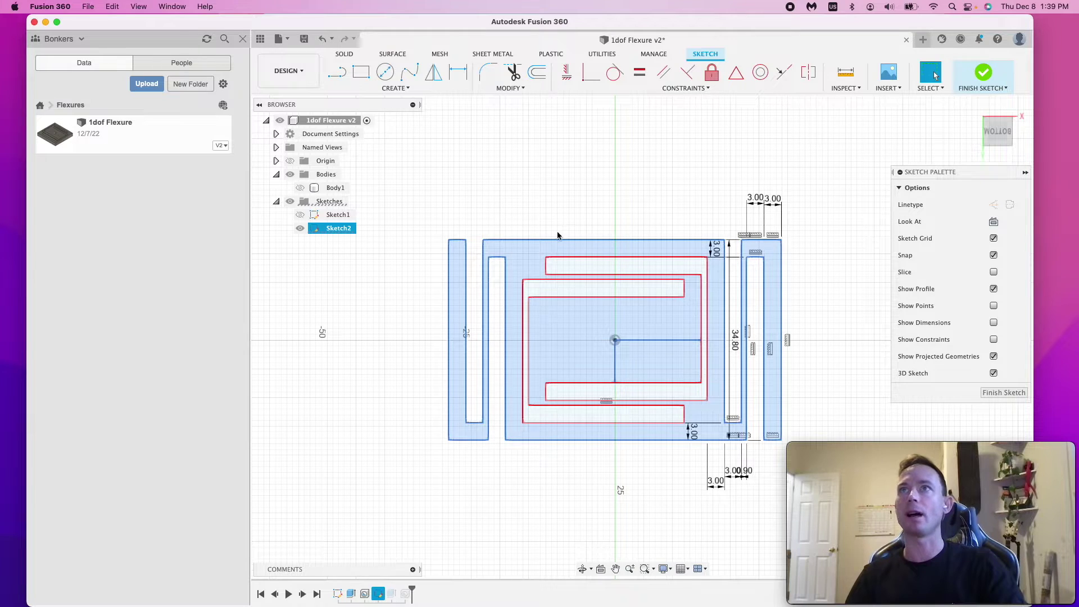
pyautogui.press('r')
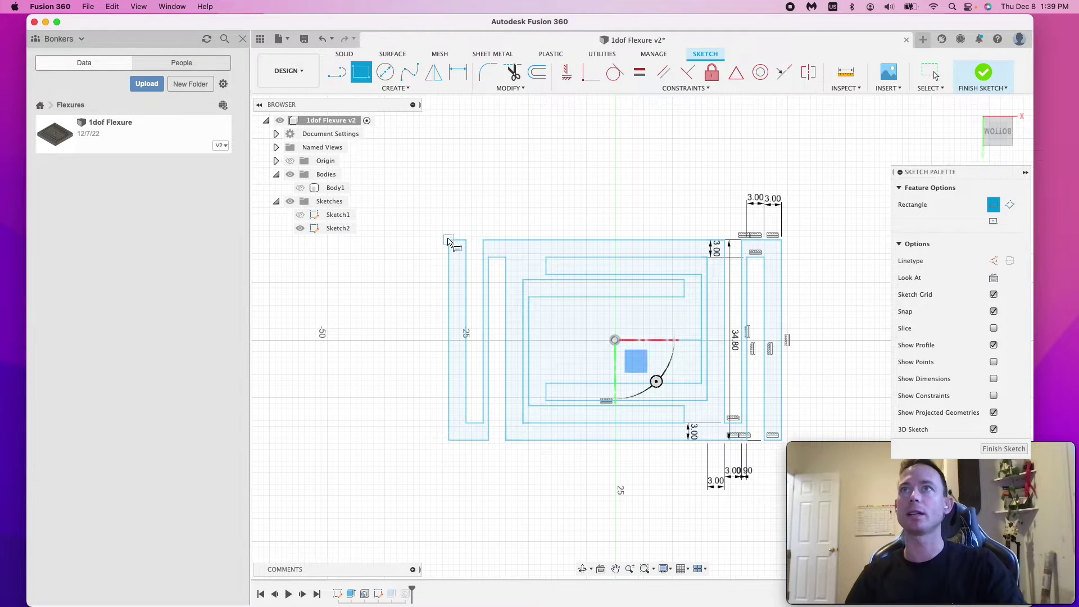
pyautogui.click(448, 240)
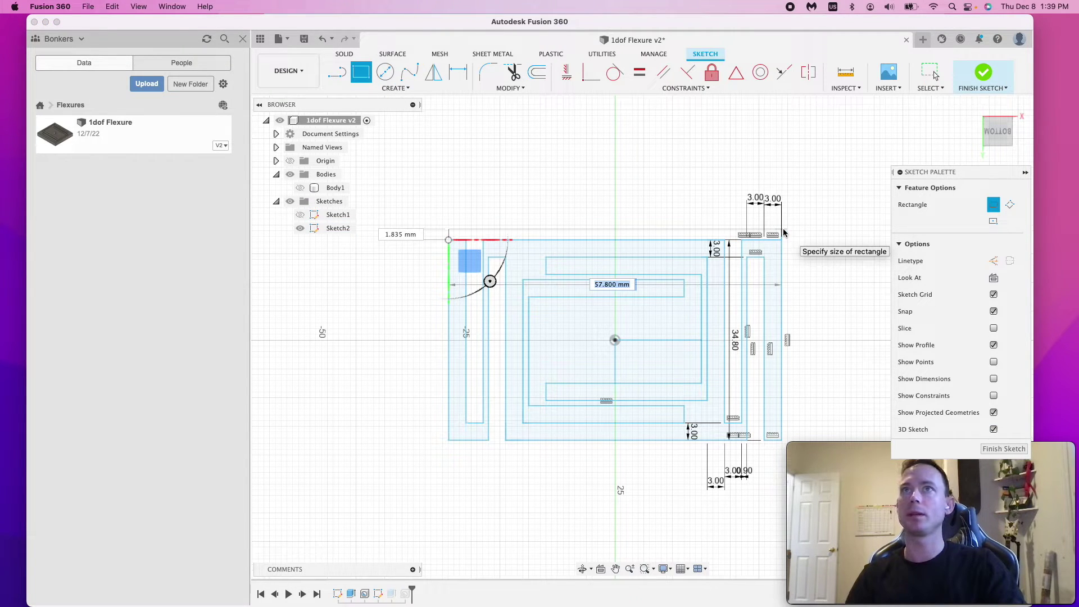
pyautogui.press('Tab')
pyautogui.press('Return')
pyautogui.press('Escape')
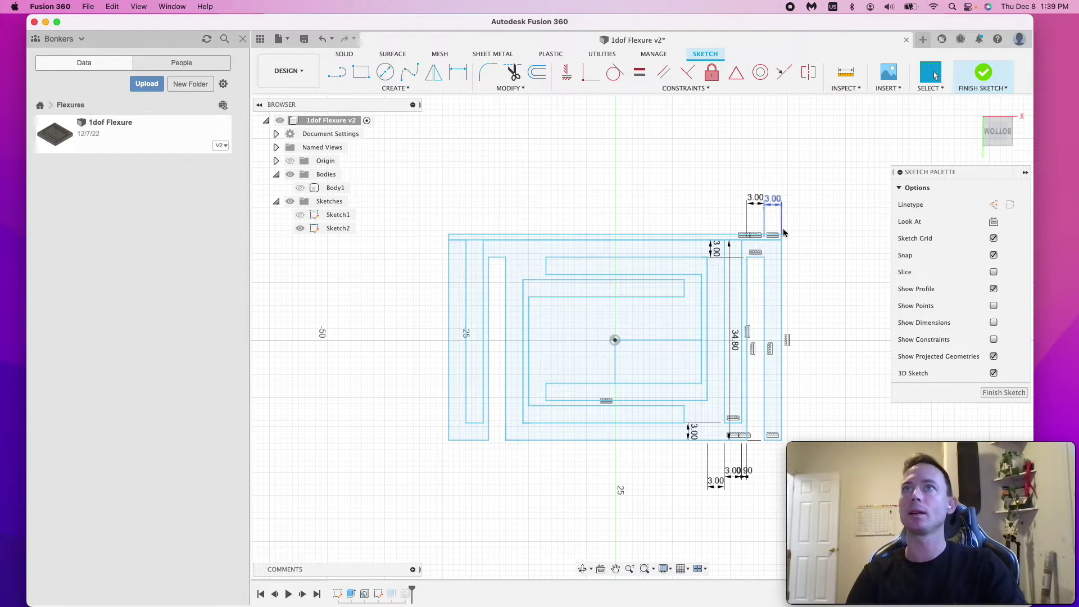
# Step: Draw a 1 mm strip from the bottom-left corner, then undo it
pyautogui.click(358, 74)
pyautogui.click(449, 441)
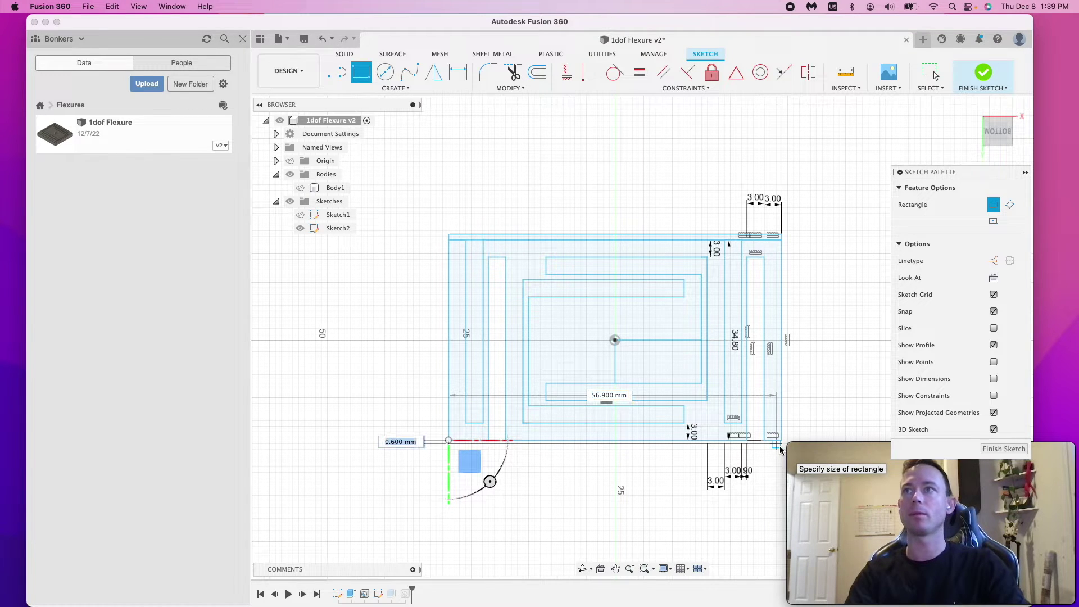
pyautogui.write('1')
pyautogui.press('Return')
pyautogui.press('Escape')
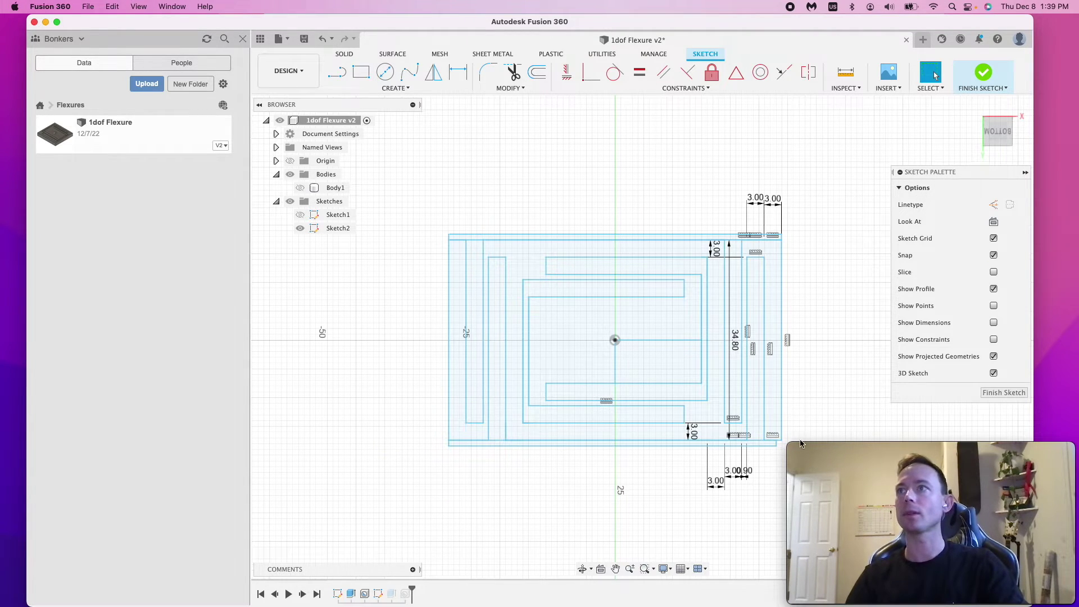
pyautogui.press('super+z')
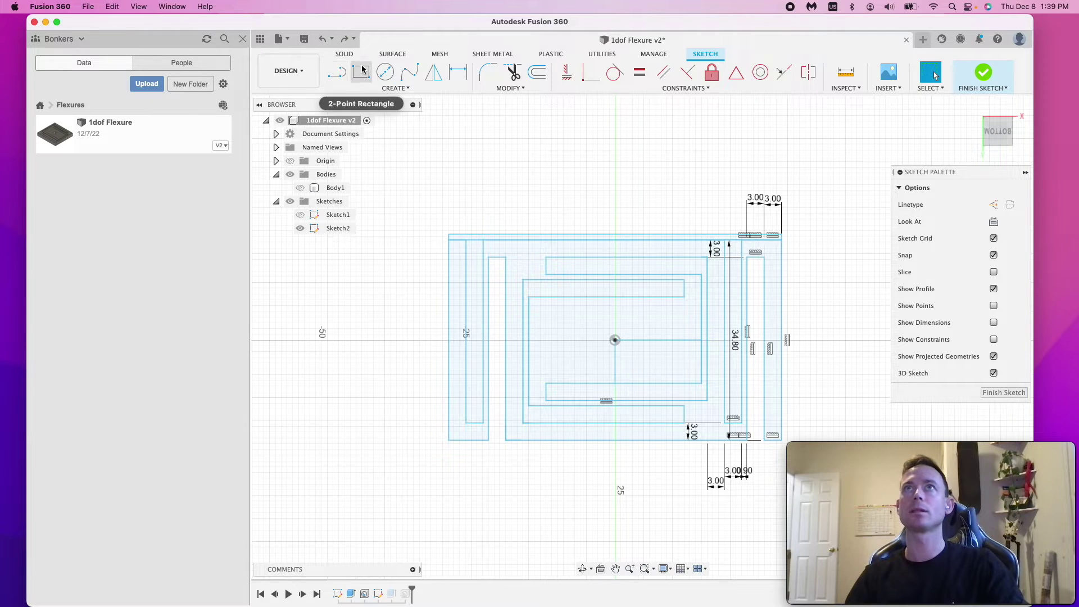
# Step: Start another rectangle at the bottom-left corner, cancel it, and recentre the flexure
pyautogui.click(361, 72)
pyautogui.click(449, 440)
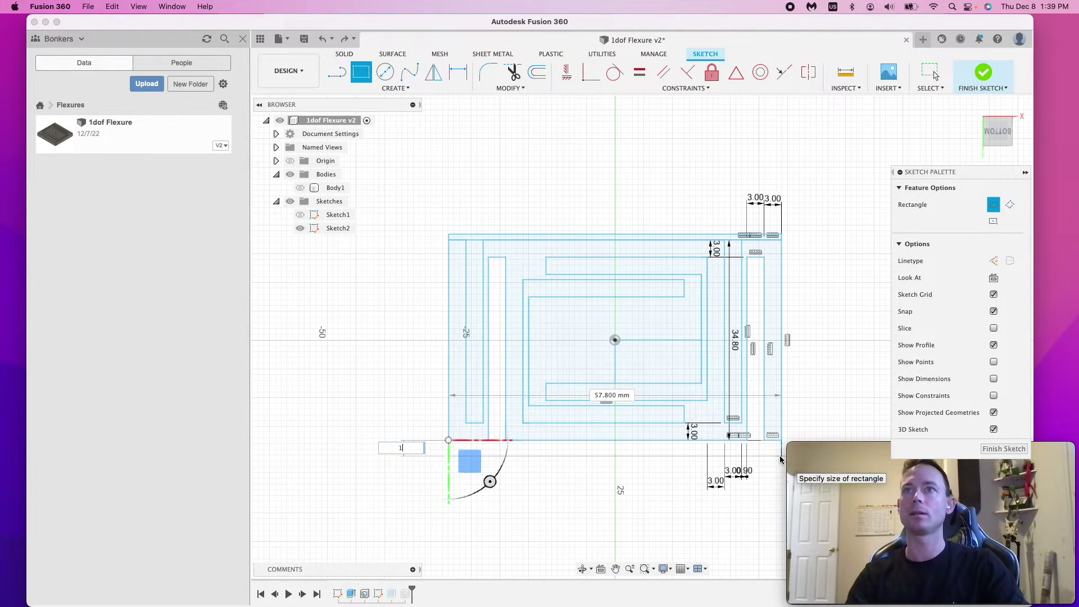
pyautogui.press('Escape')
pyautogui.scroll(-1, 652, 387)
pyautogui.moveTo(718, 274); pyautogui.dragTo(699, 287, button='middle')
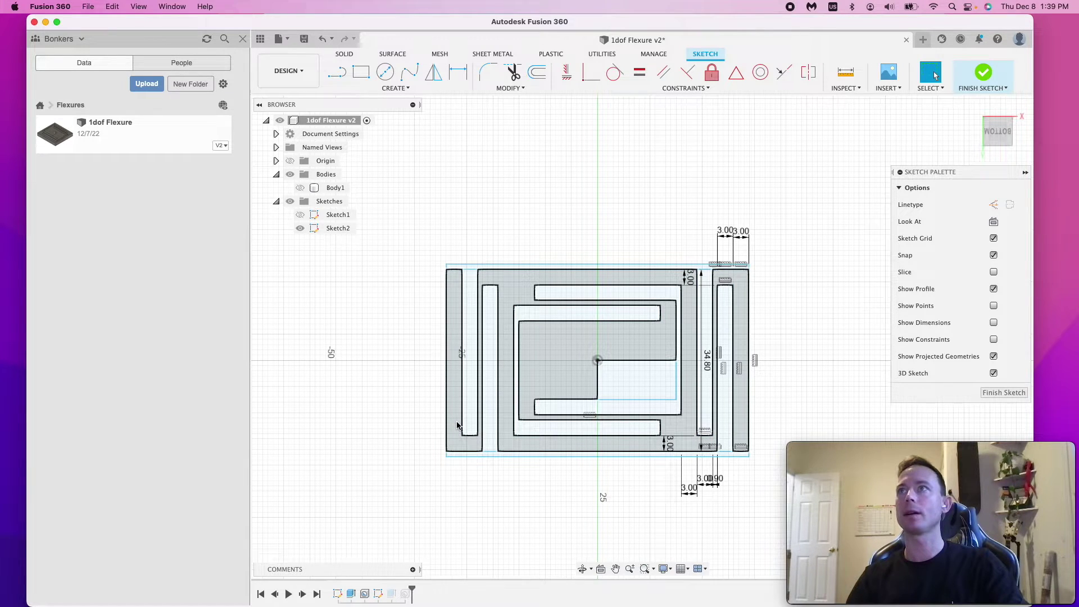
# Step: Draw a 3 mm line upward from the outline's top-left corner
pyautogui.click(334, 72)
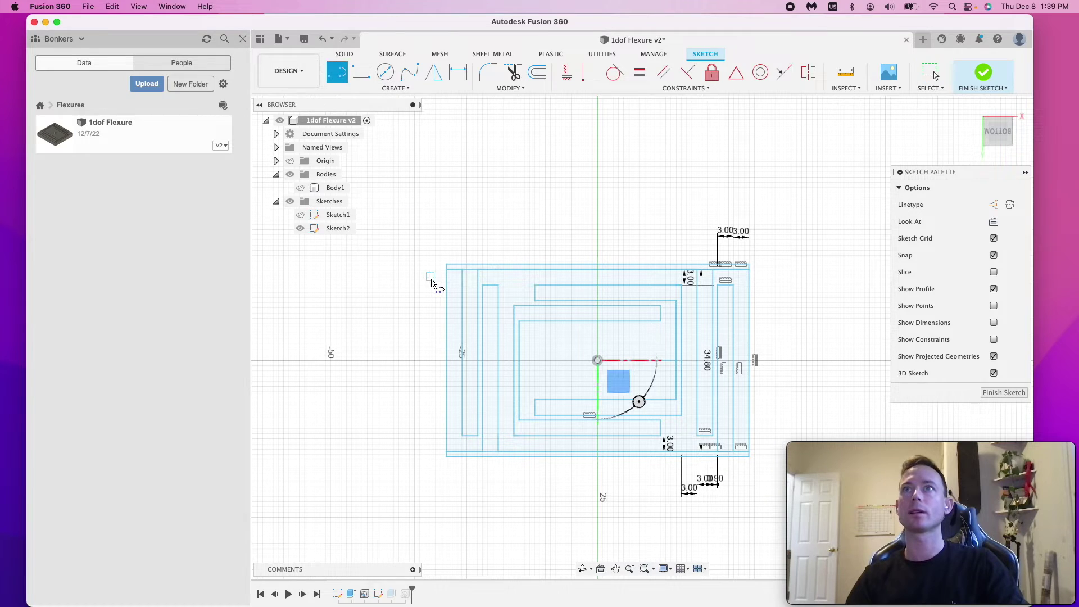
pyautogui.click(448, 264)
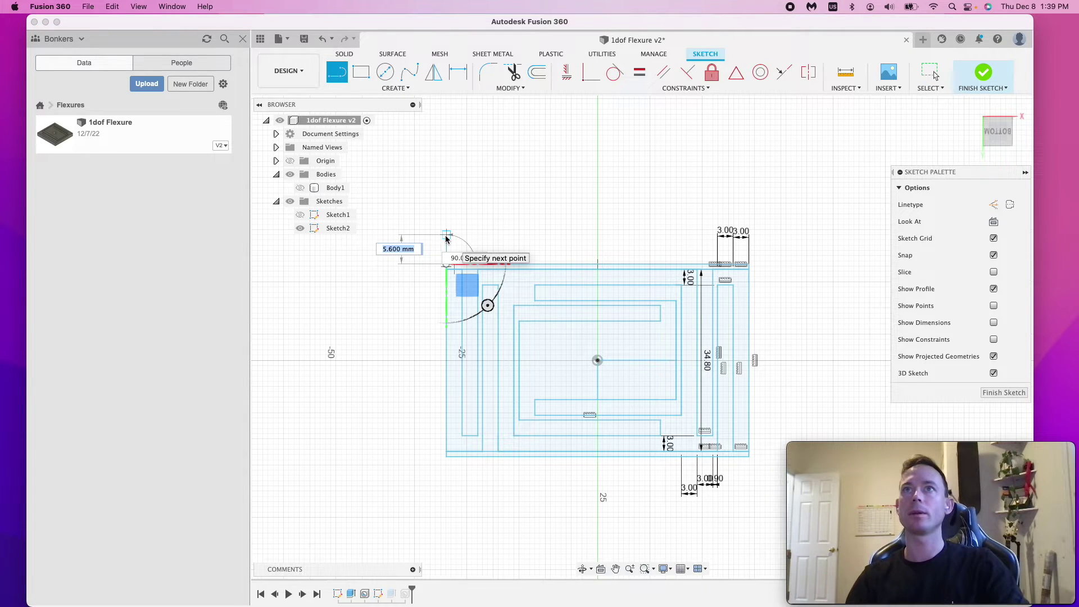
pyautogui.write('3')
pyautogui.press('Return')
pyautogui.press('Escape')
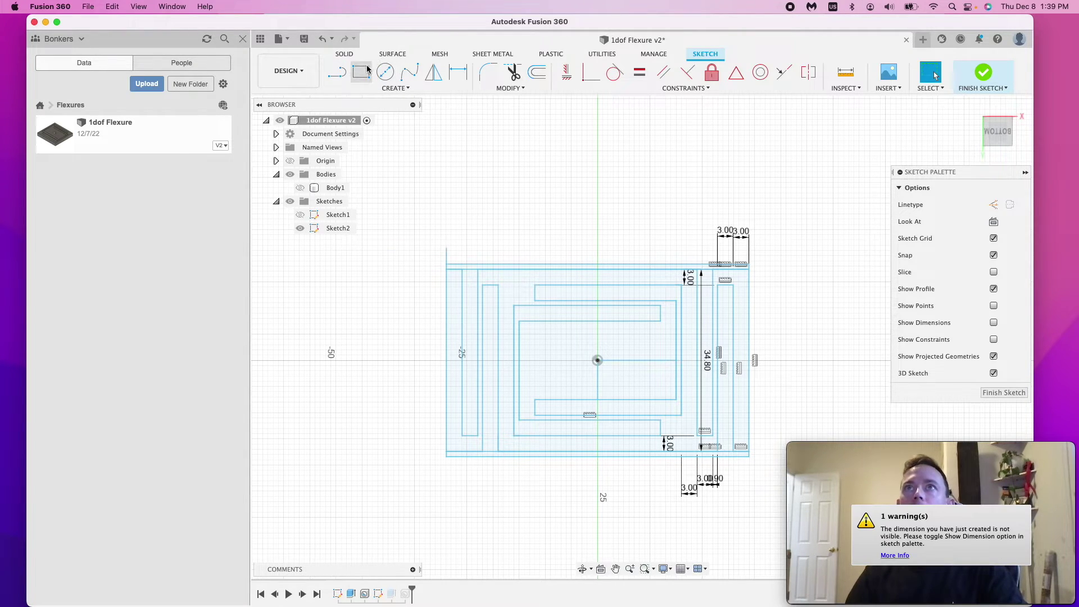
# Step: Draw a 43 mm-tall rectangle anchored at the new line's top end
pyautogui.click(362, 72)
pyautogui.click(446, 248)
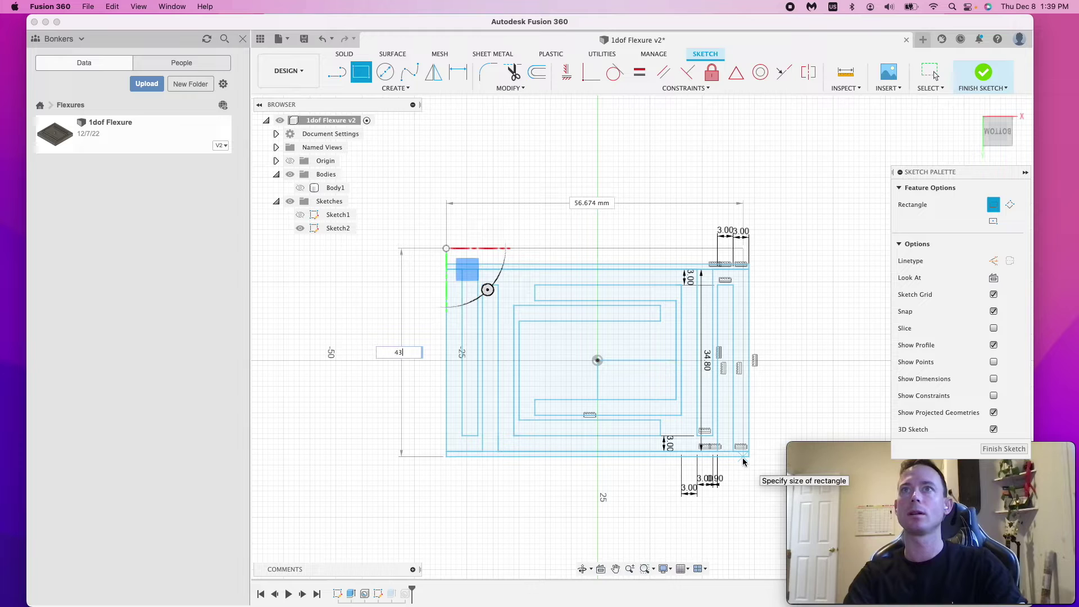
pyautogui.write('43')
pyautogui.press('Tab')
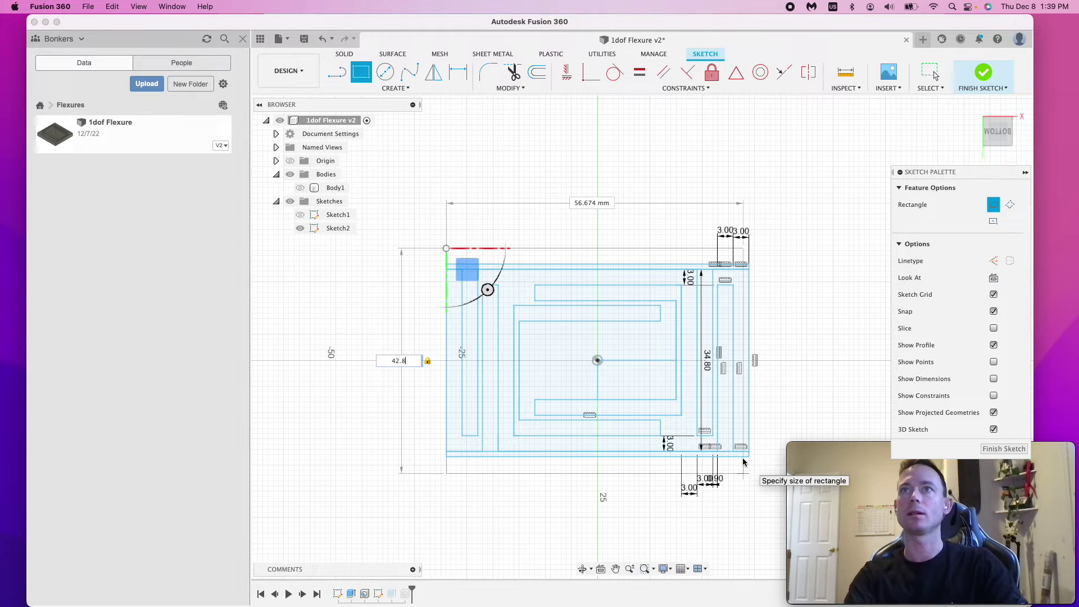
pyautogui.press('Return')
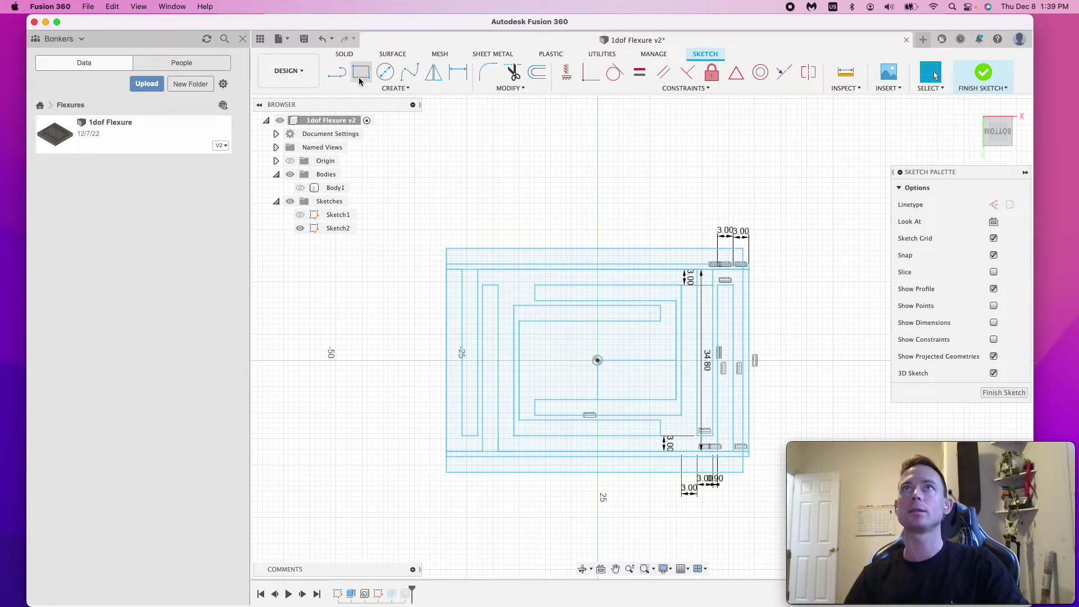
# Step: Begin a rectangle at the outline's top-right corner, then cancel it
pyautogui.press('r')
pyautogui.click(742, 249)
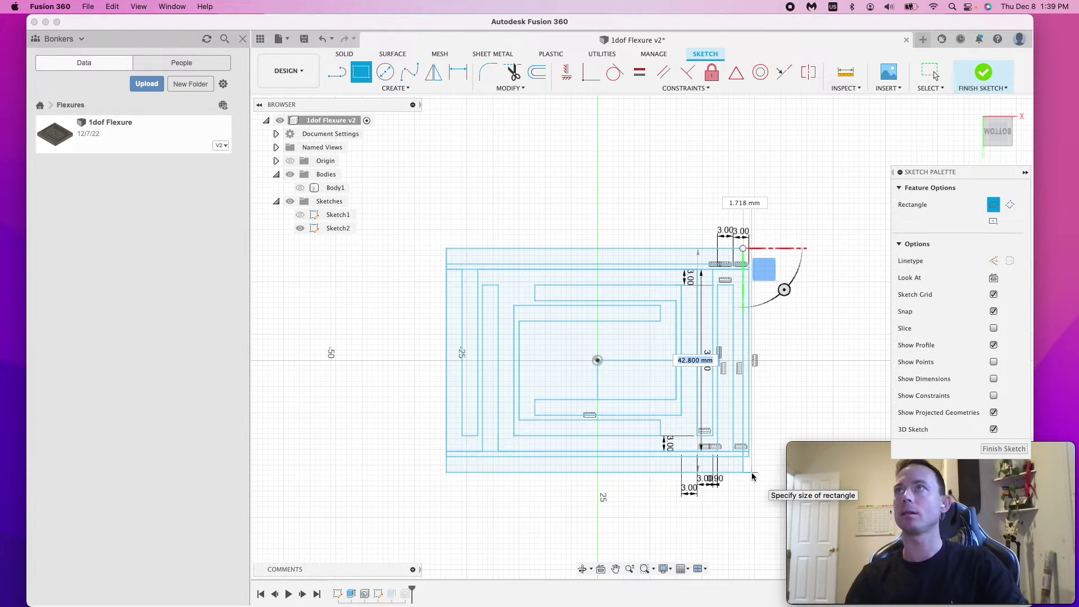
pyautogui.press('Escape')
pyautogui.scroll(5, 748, 452)
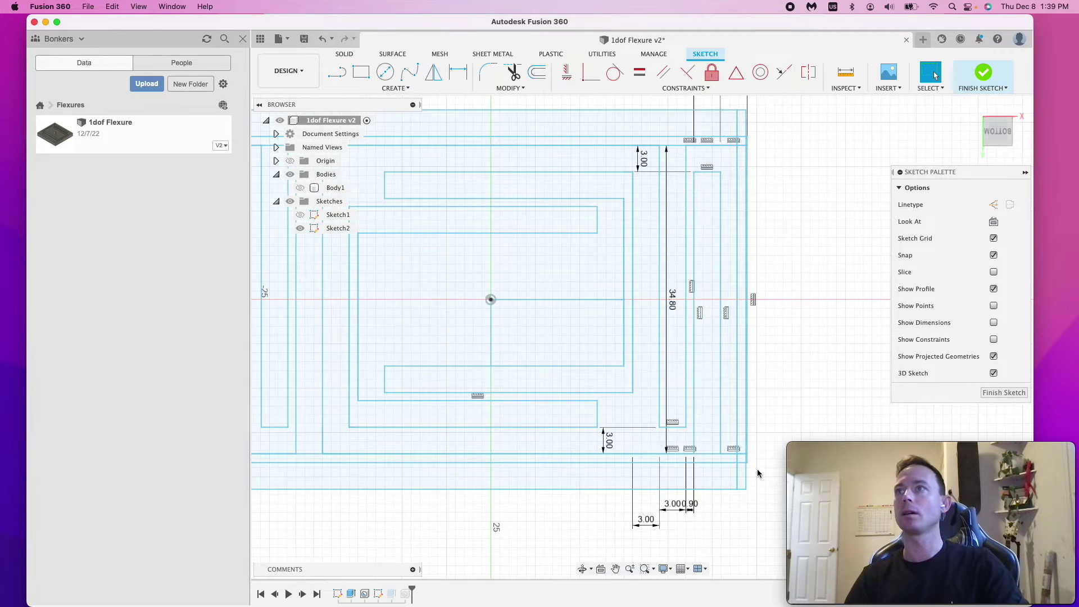
pyautogui.scroll(-5, 725, 405)
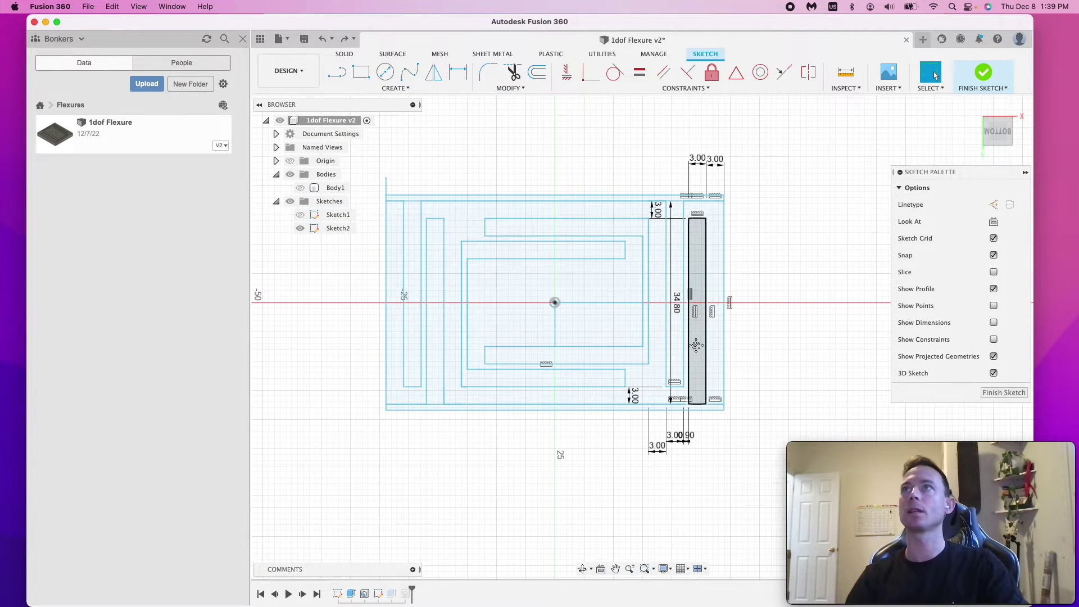
# Step: Draw the 57.8 × 42.8 mm outer frame rectangle from the top-left corner
pyautogui.click(361, 72)
pyautogui.click(385, 219)
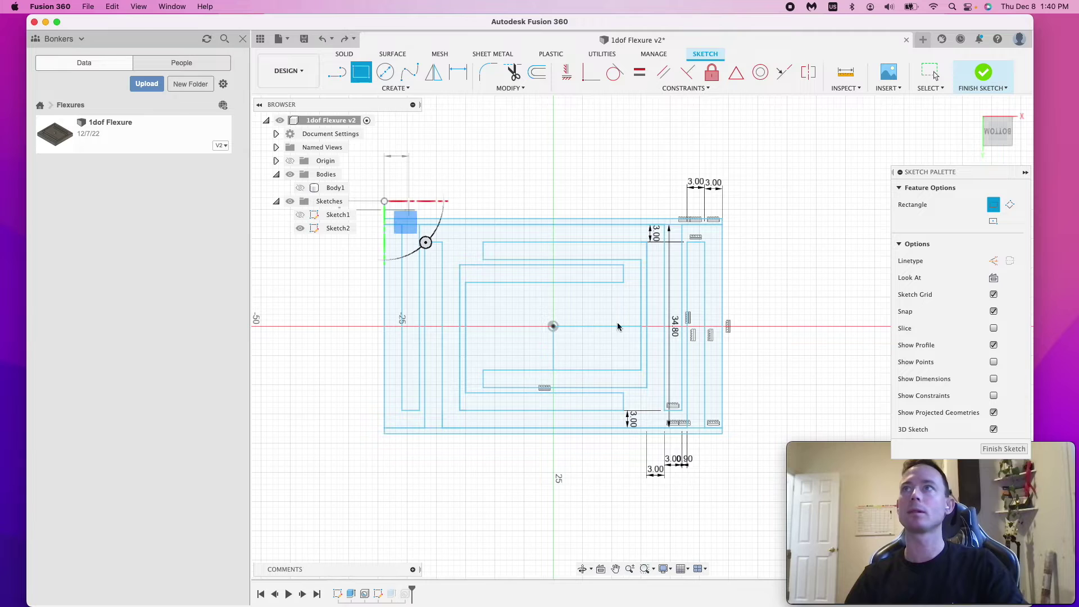
pyautogui.scroll(3, 724, 432)
pyautogui.scroll(5, 726, 429)
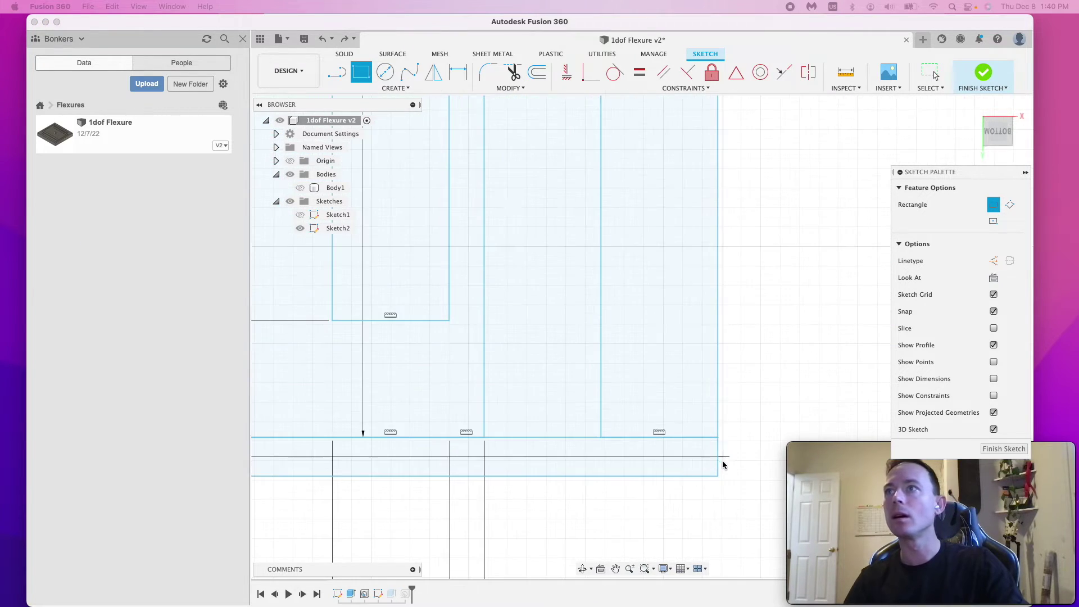
pyautogui.scroll(-6, 713, 488)
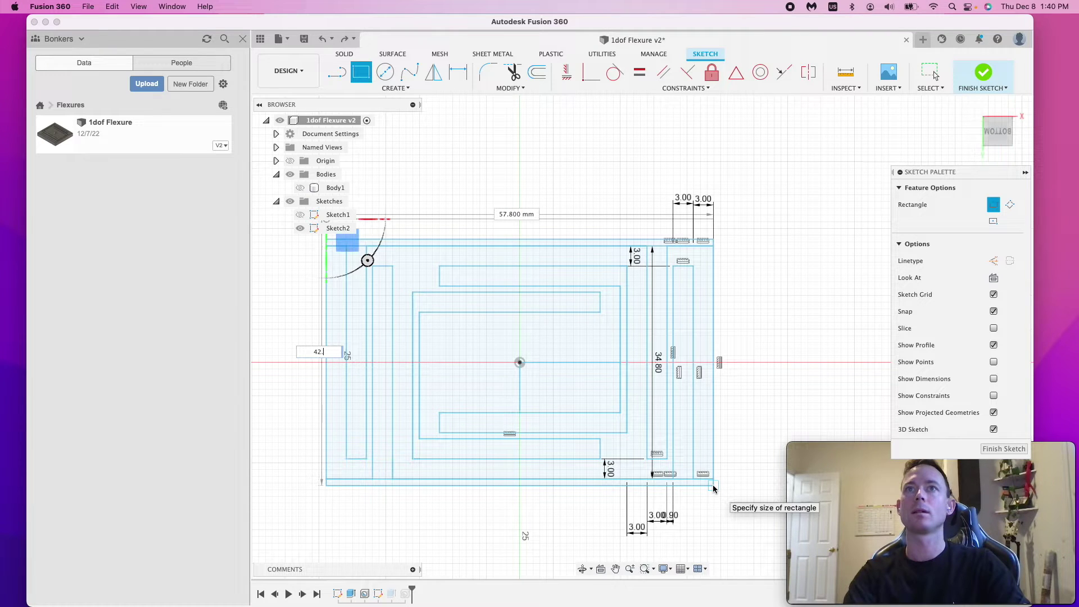
pyautogui.write('8')
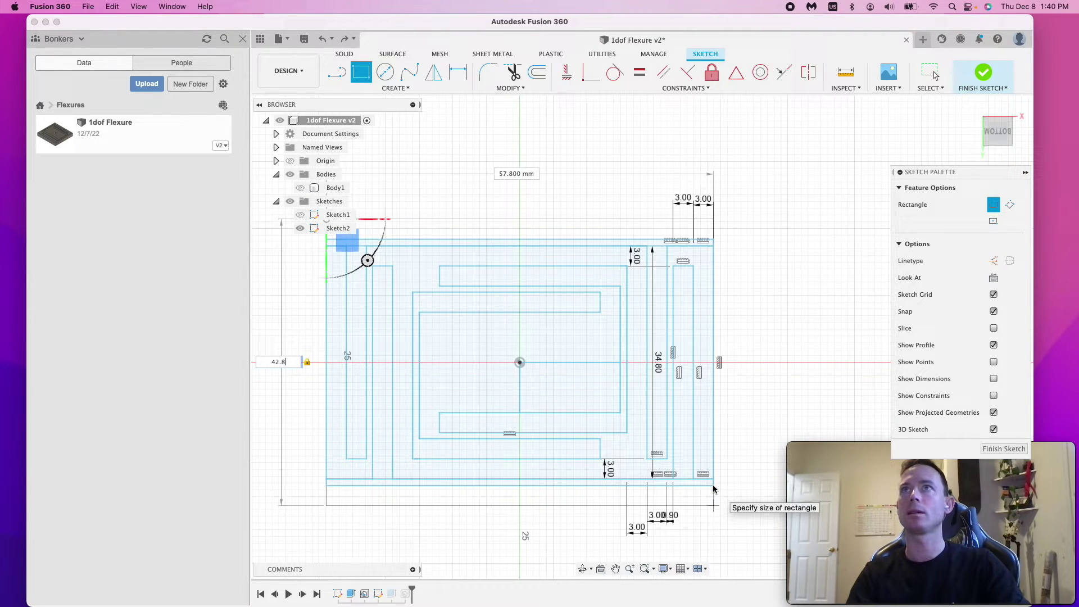
pyautogui.press('Return')
pyautogui.press('Escape')
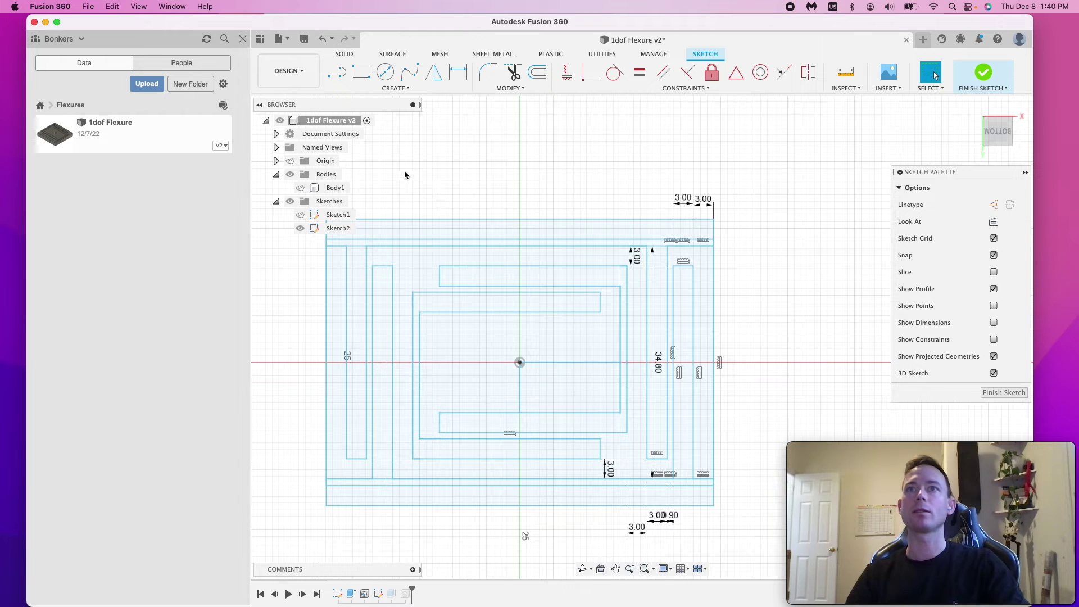
# Step: Hide the sketch dimensions and show the sketch points
pyautogui.click(513, 73)
pyautogui.moveTo(450, 467); pyautogui.dragTo(470, 441, button='middle')
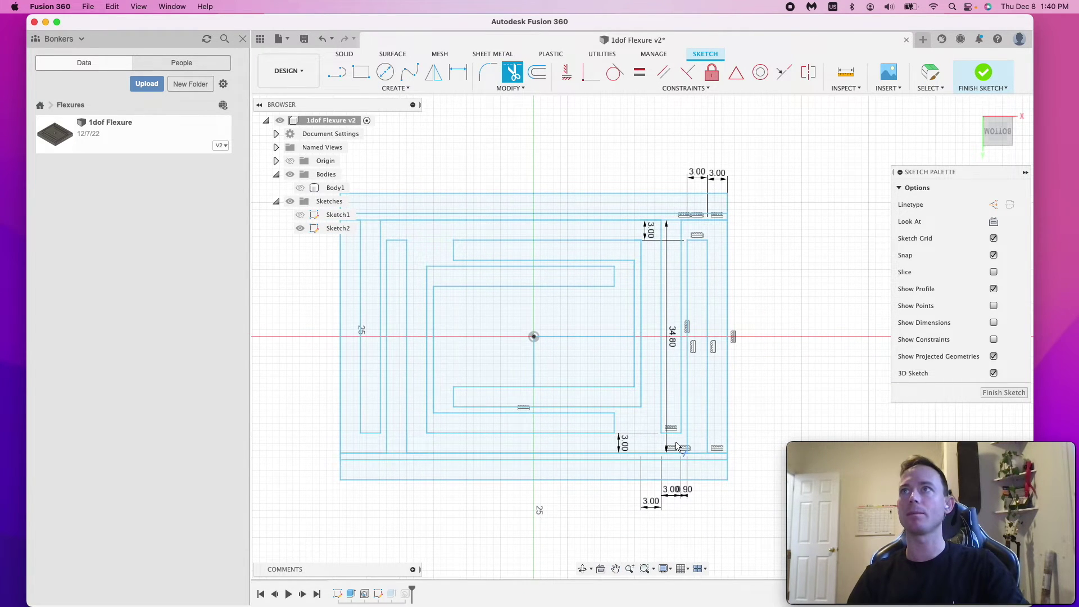
pyautogui.scroll(3, 729, 461)
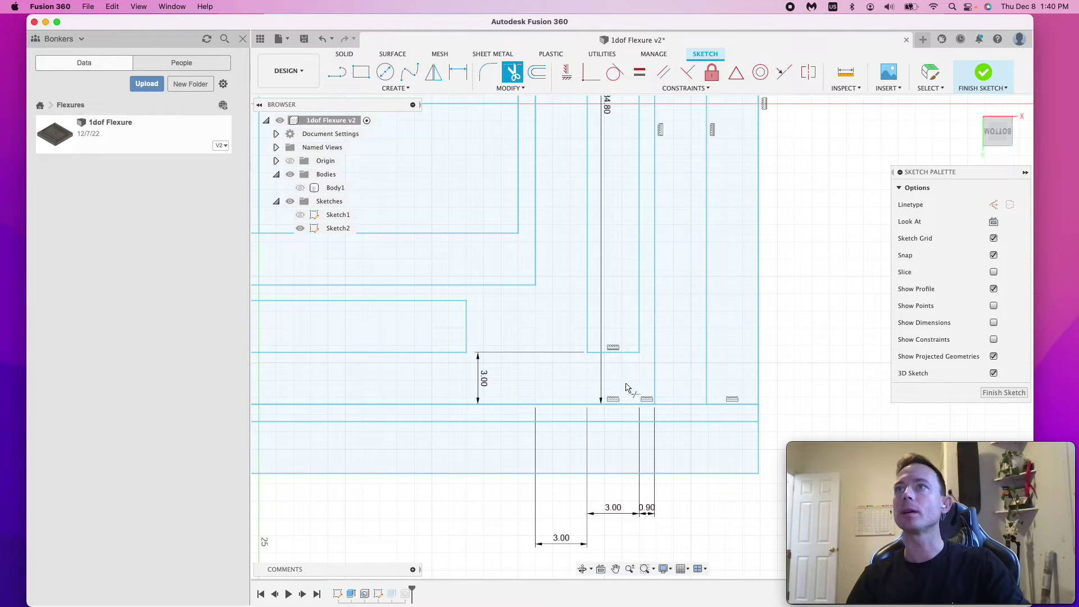
pyautogui.scroll(-3, 643, 341)
pyautogui.moveTo(650, 209); pyautogui.dragTo(692, 363, button='middle')
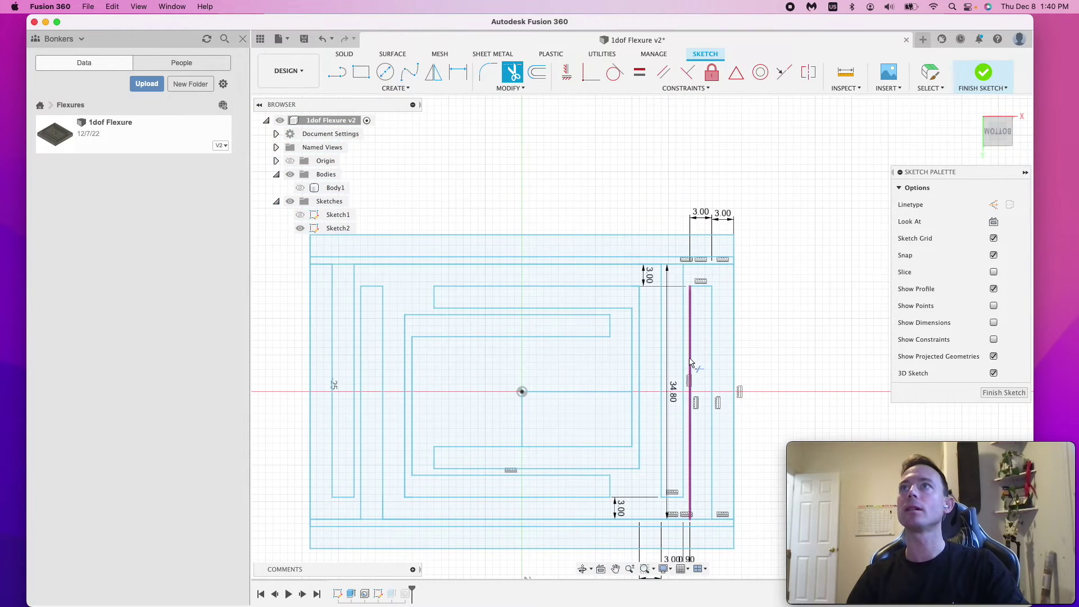
pyautogui.press('Escape')
pyautogui.click(994, 339)
pyautogui.click(993, 305)
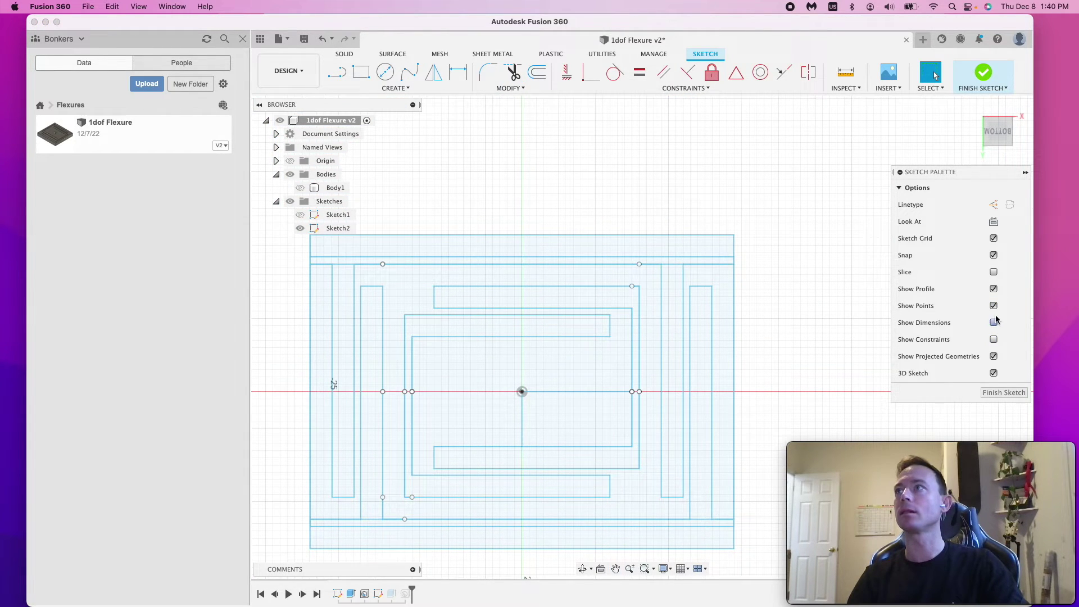
pyautogui.scroll(-2, 826, 328)
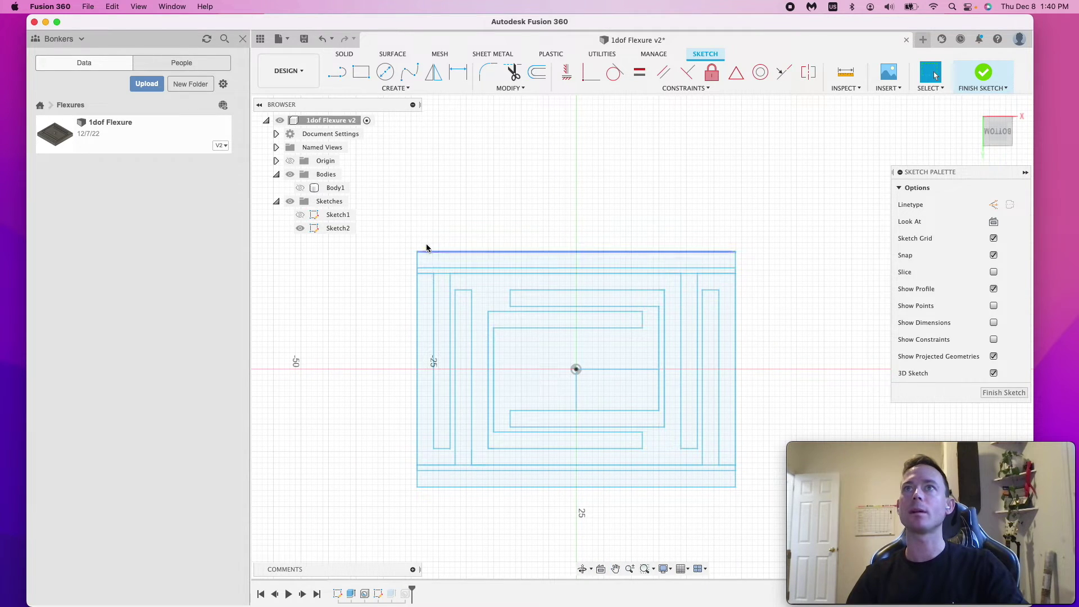
# Step: Trim the short stray segments at the frame's top-left and bottom-left corners
pyautogui.click(513, 72)
pyautogui.scroll(3, 426, 304)
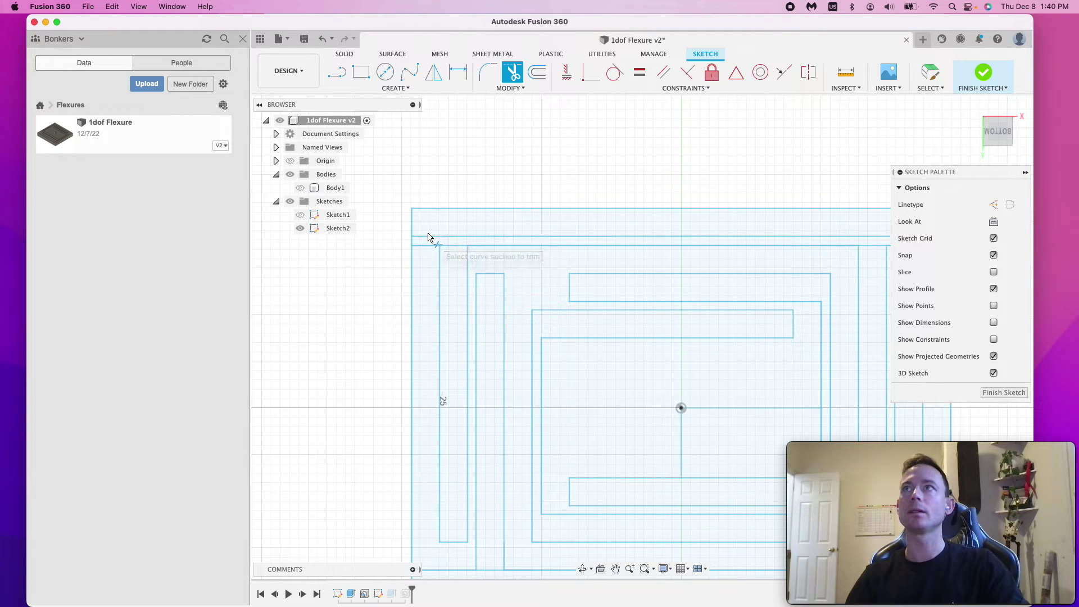
pyautogui.click(337, 72)
pyautogui.click(440, 246)
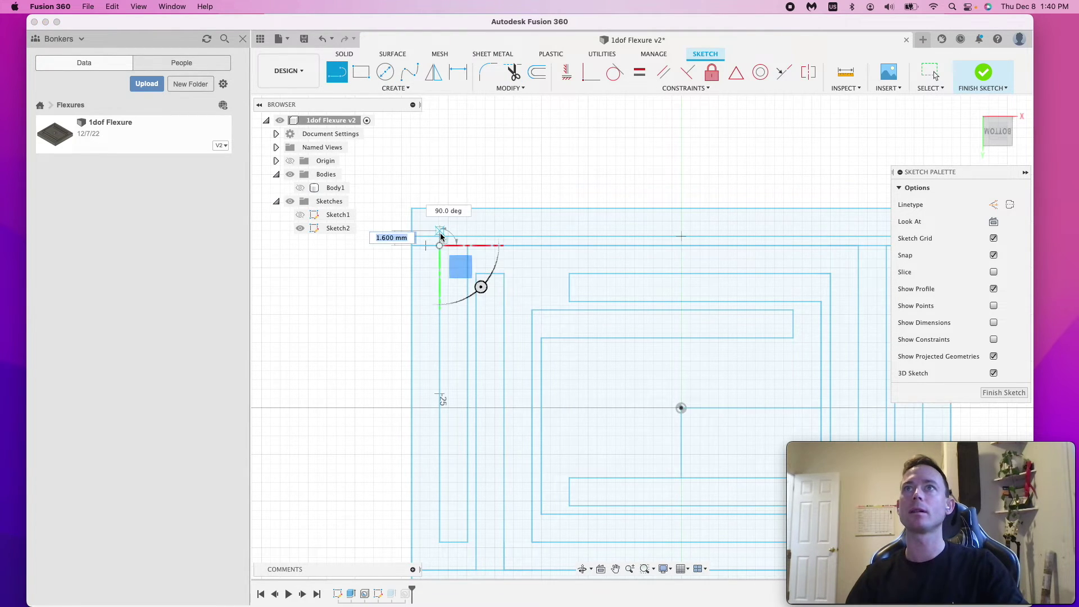
pyautogui.scroll(3, 442, 241)
pyautogui.scroll(-3, 458, 224)
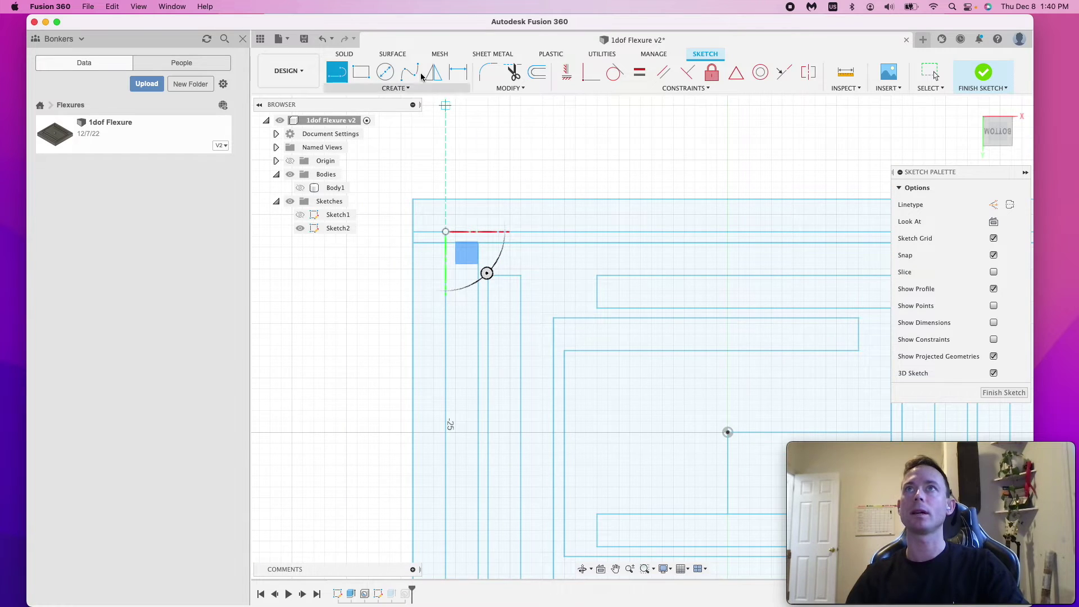
pyautogui.click(512, 72)
pyautogui.click(434, 224)
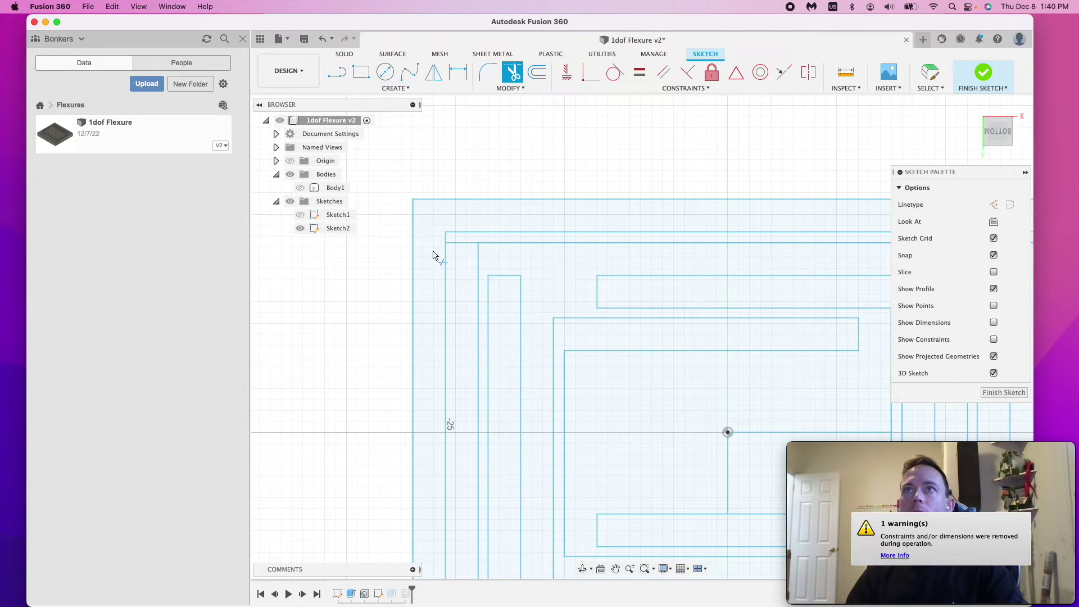
pyautogui.scroll(-3, 581, 282)
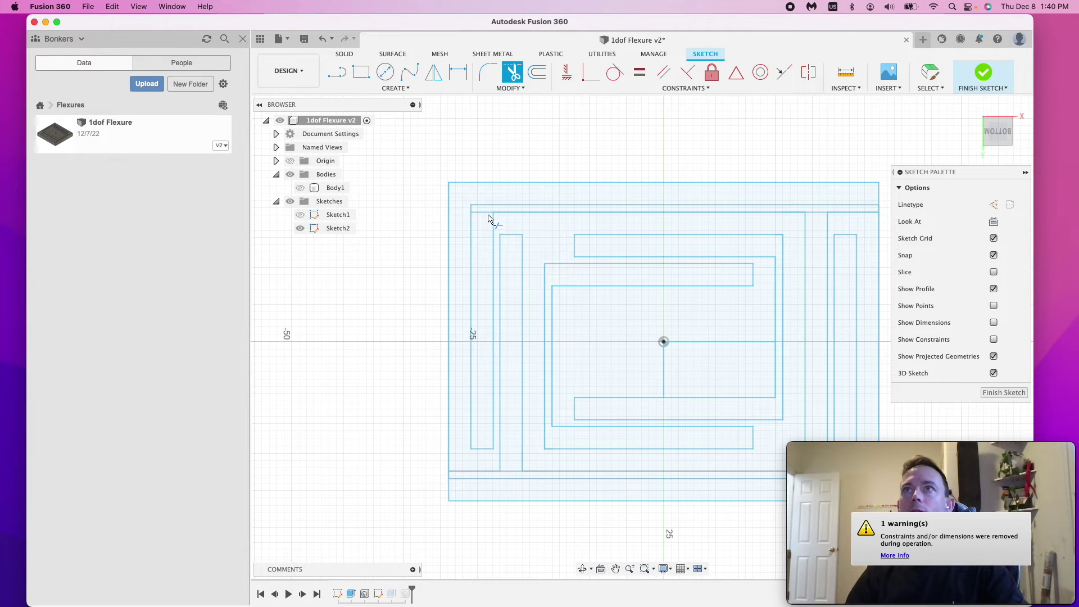
pyautogui.scroll(-3, 487, 222)
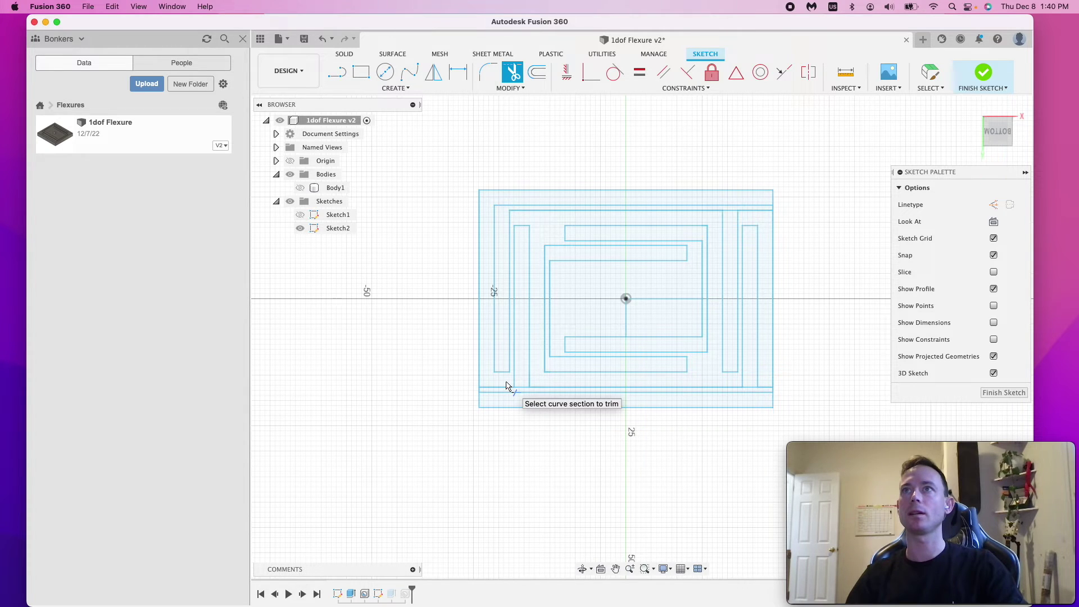
pyautogui.click(501, 390)
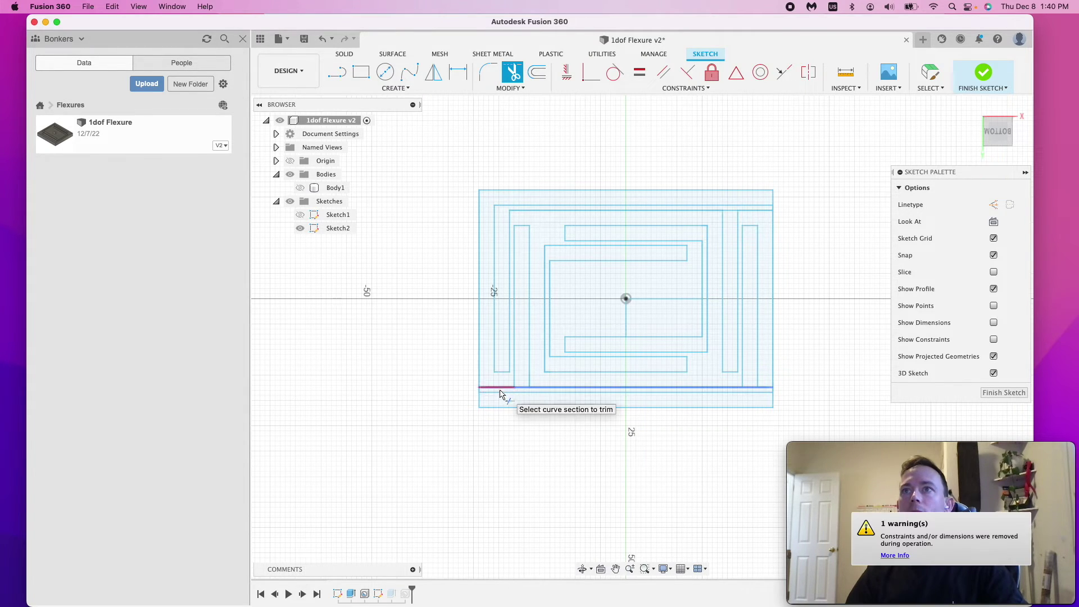
pyautogui.press('Escape')
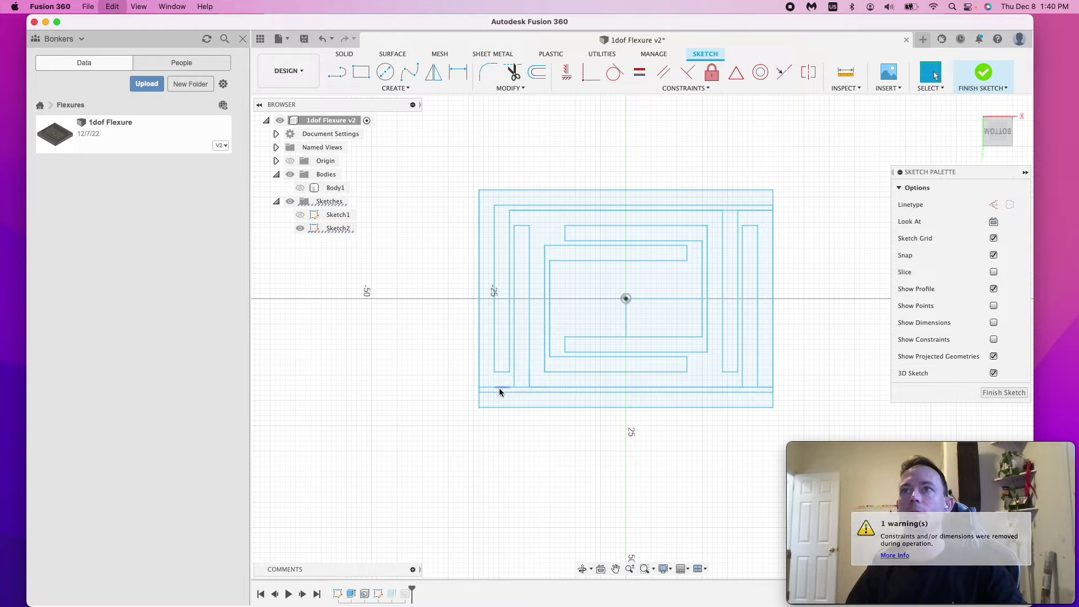
# Step: Start a line at the lower outline corner, then cancel it
pyautogui.scroll(3, 504, 389)
pyautogui.press('l')
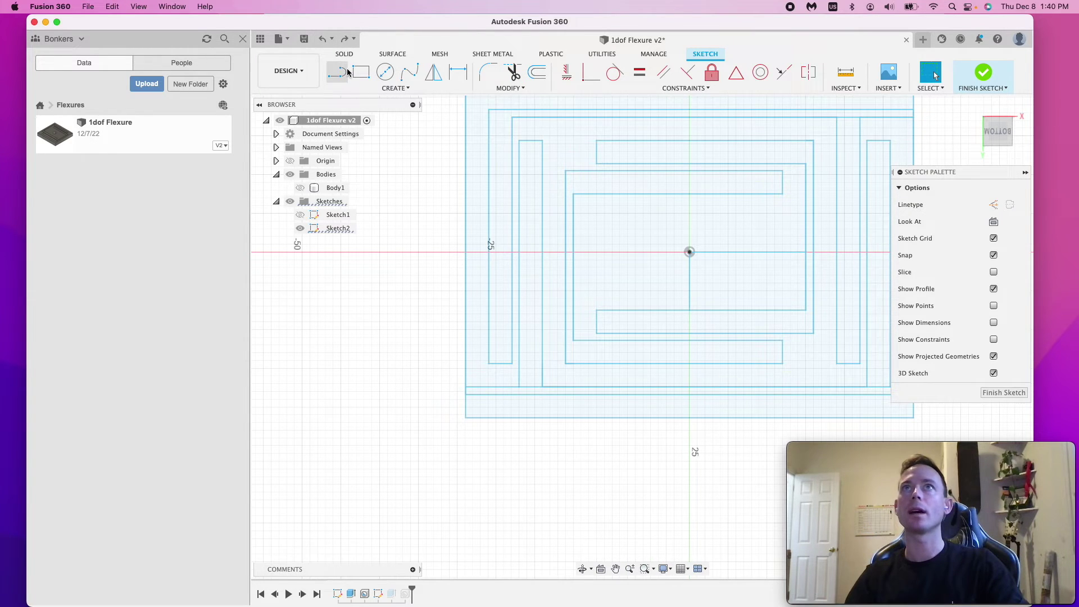
pyautogui.click(519, 387)
pyautogui.scroll(5, 520, 394)
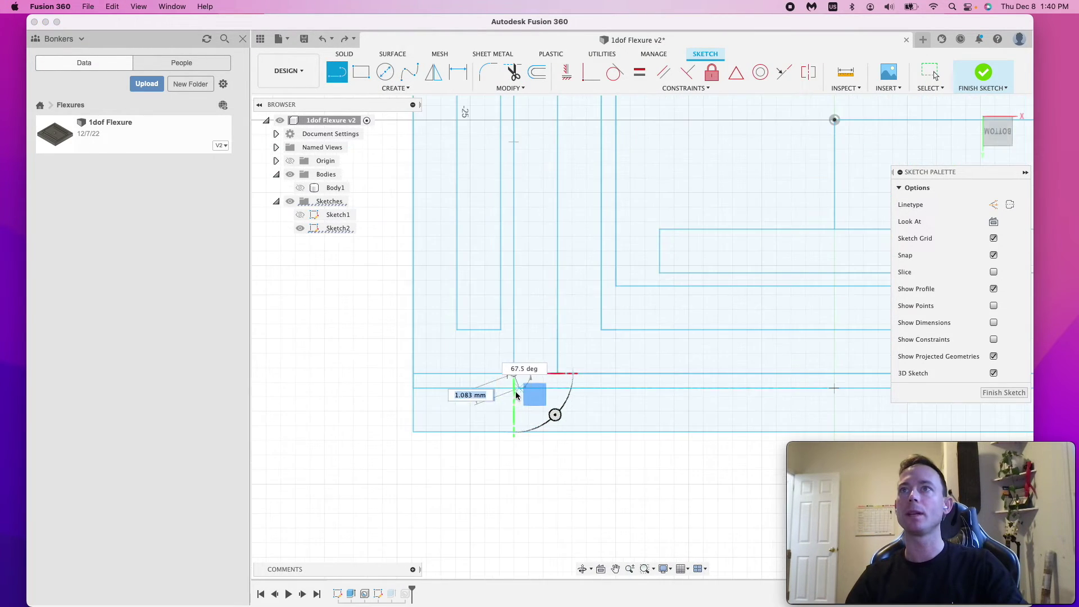
pyautogui.scroll(3, 516, 391)
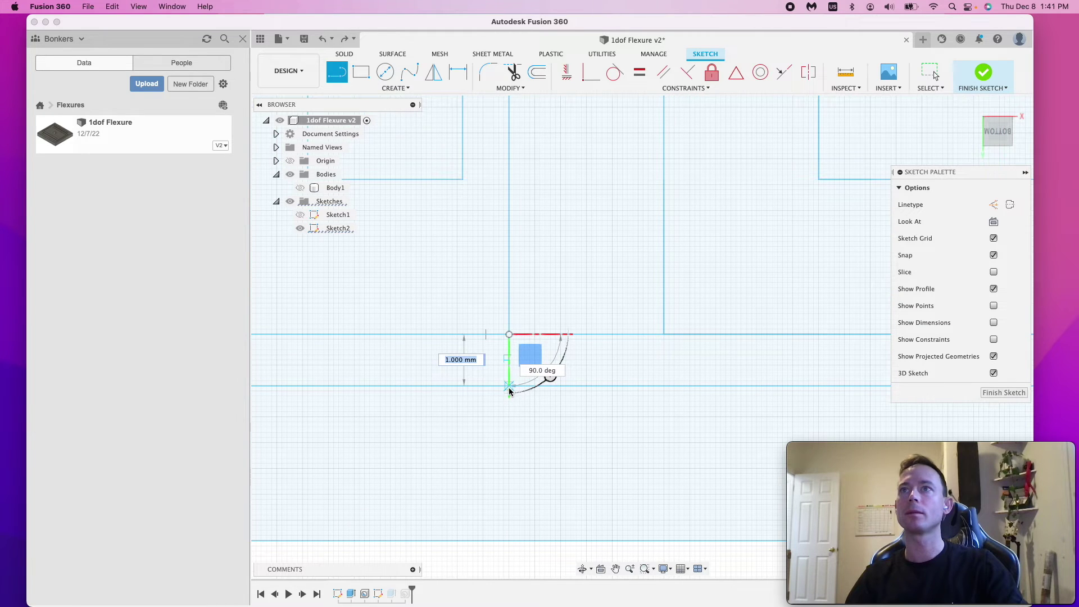
pyautogui.press('Escape')
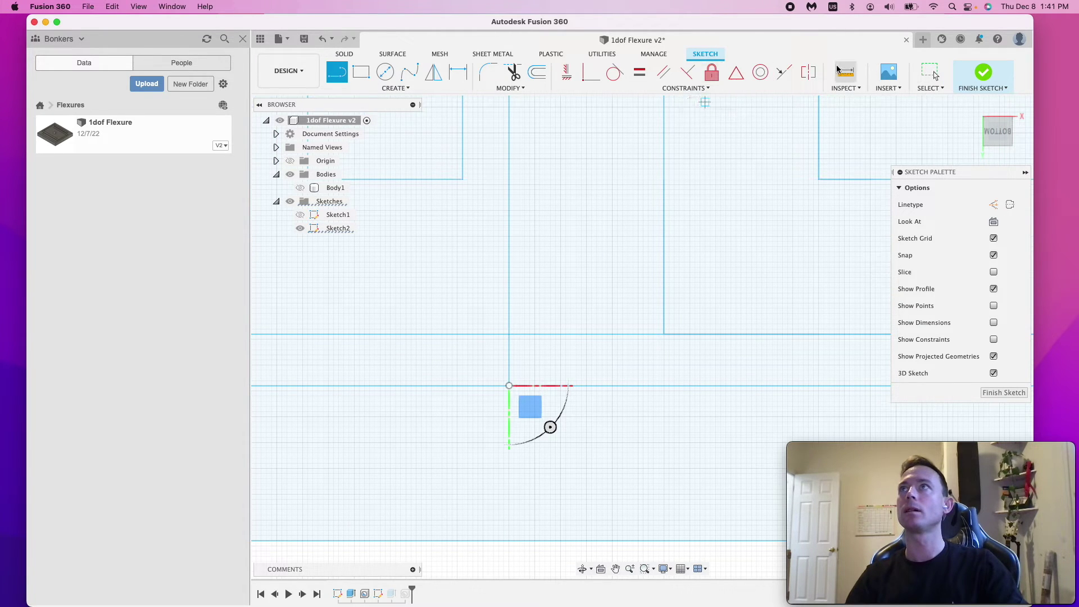
# Step: Trim the remaining lower-left line segment and centre the flexure in view
pyautogui.click(513, 72)
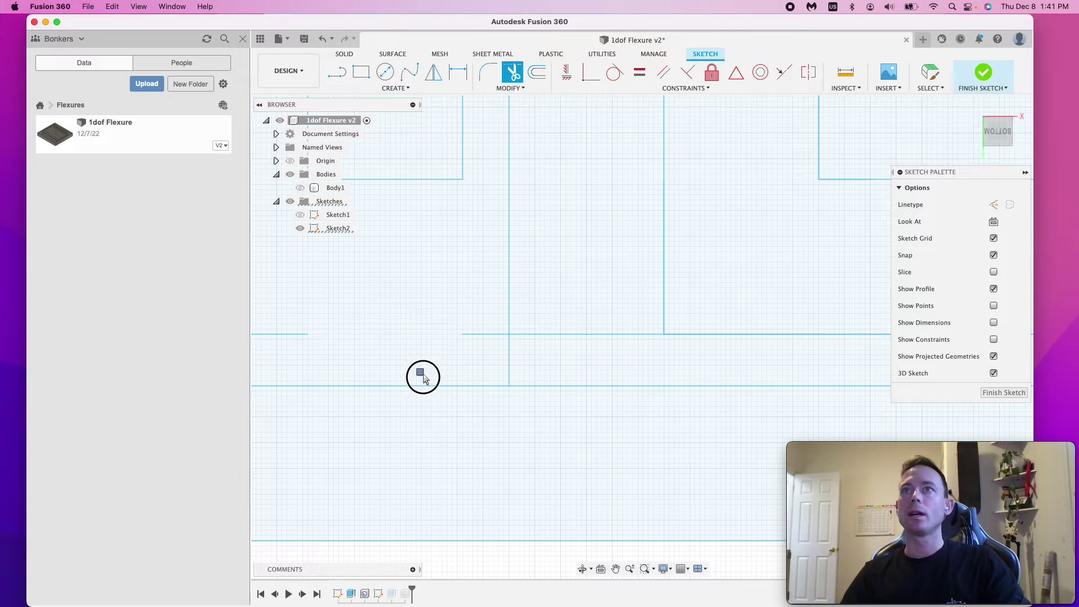
pyautogui.click(423, 377)
pyautogui.scroll(-5, 441, 320)
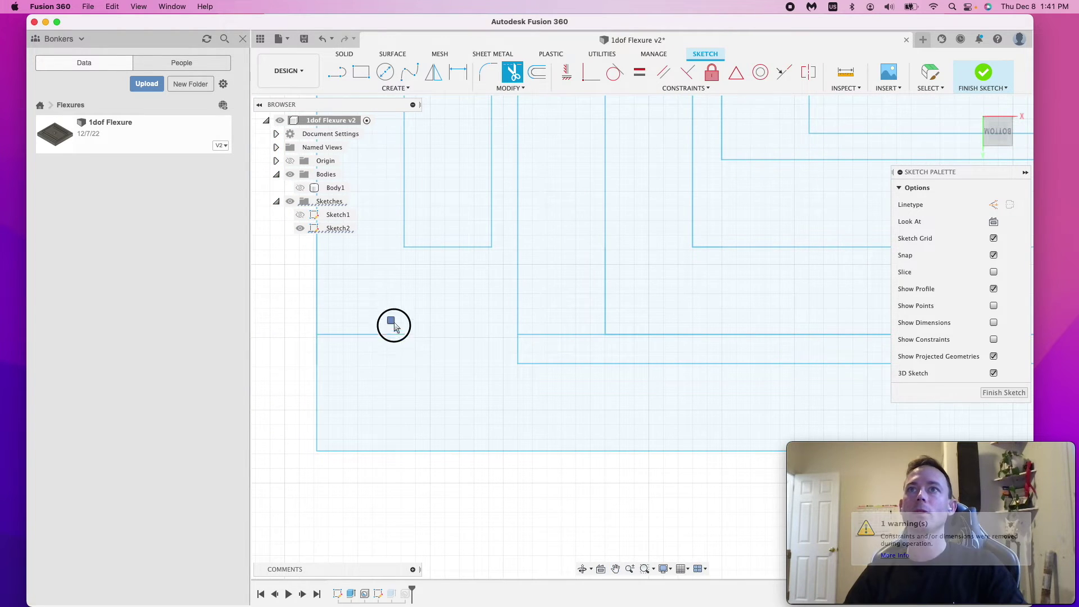
pyautogui.scroll(-10, 405, 306)
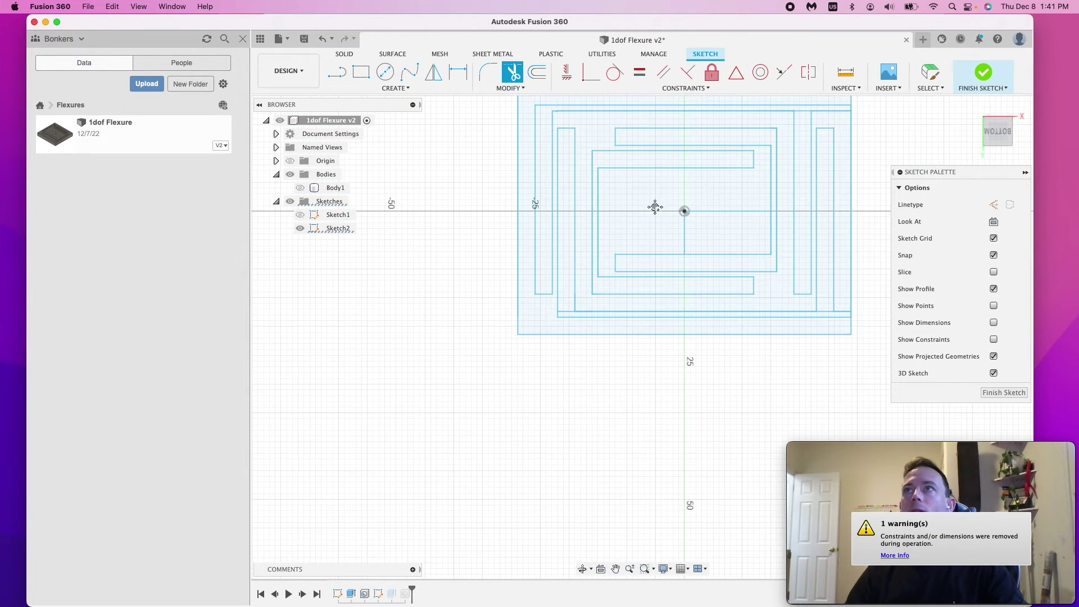
pyautogui.moveTo(656, 208); pyautogui.dragTo(521, 300, button='middle')
pyautogui.click(932, 72)
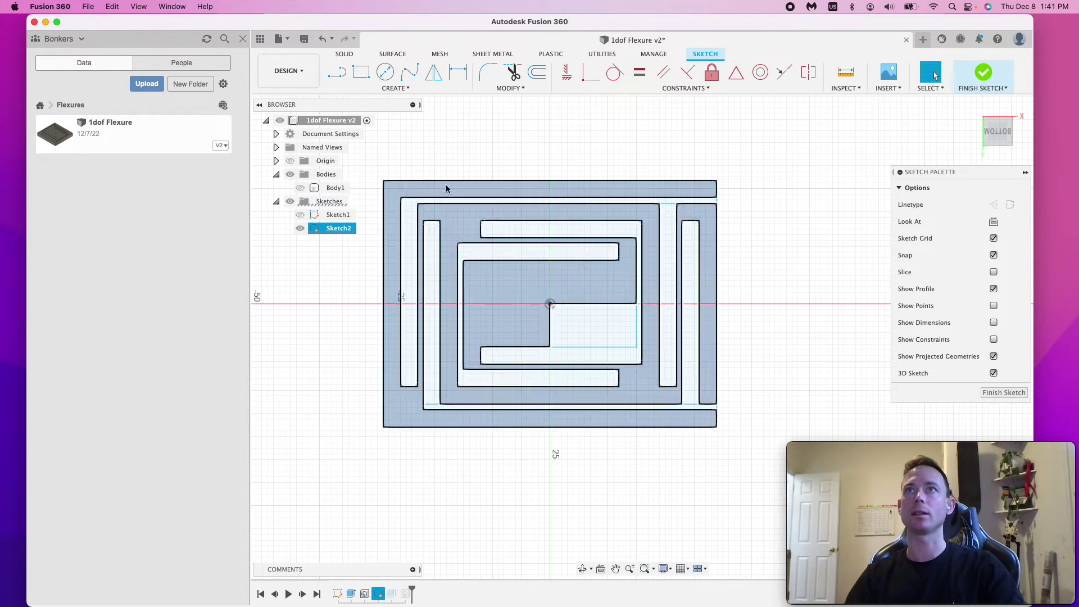
# Step: Trim a frame line near the top-right, then select the large profile to inspect closed regions
pyautogui.click(513, 72)
pyautogui.scroll(5, 441, 362)
pyautogui.scroll(-4, 416, 439)
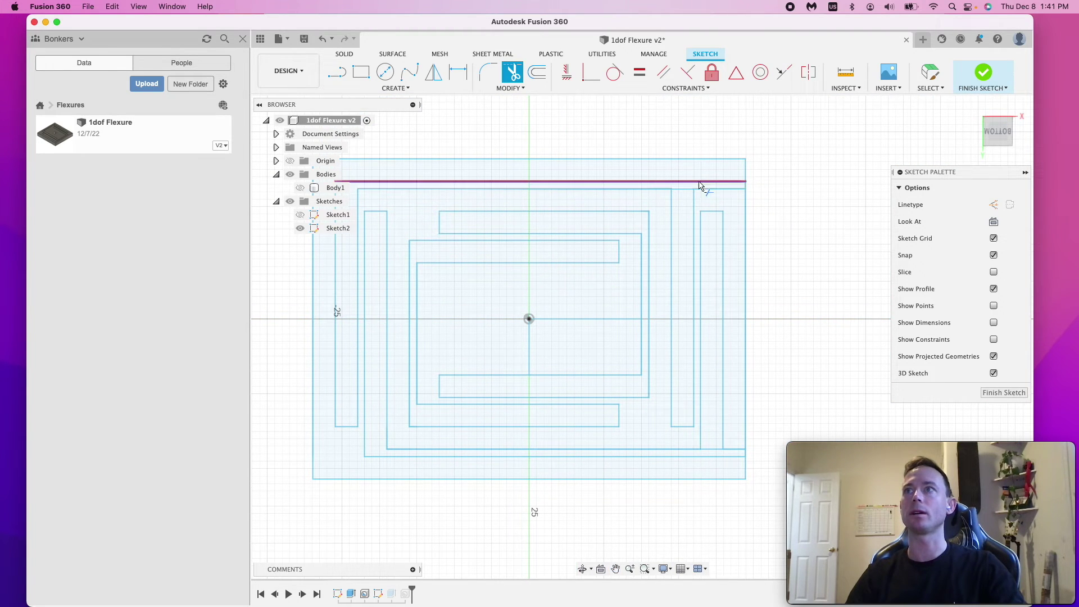
pyautogui.click(932, 73)
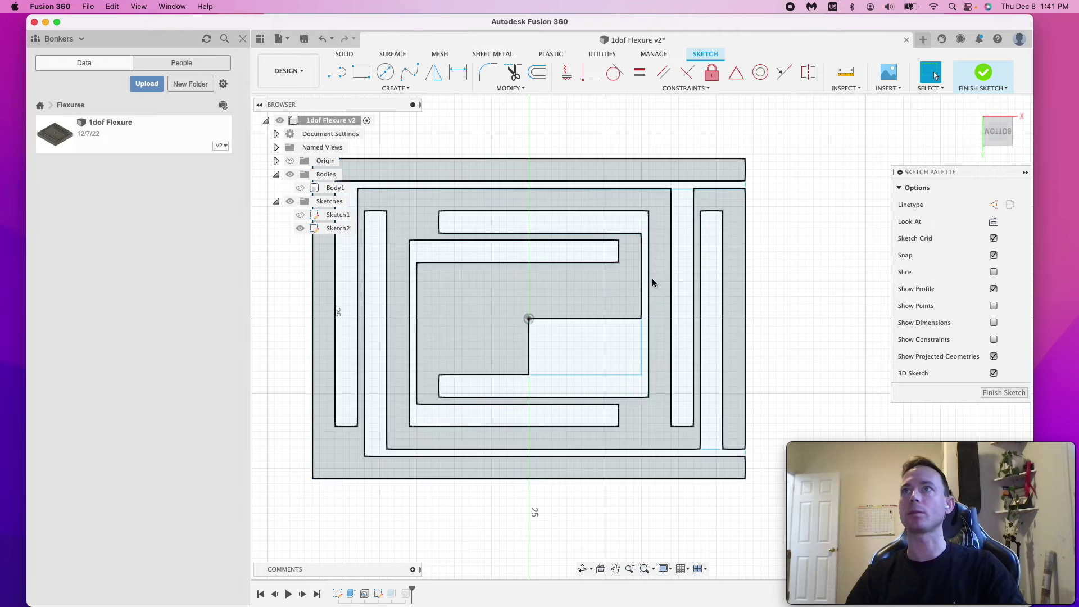
pyautogui.click(654, 282)
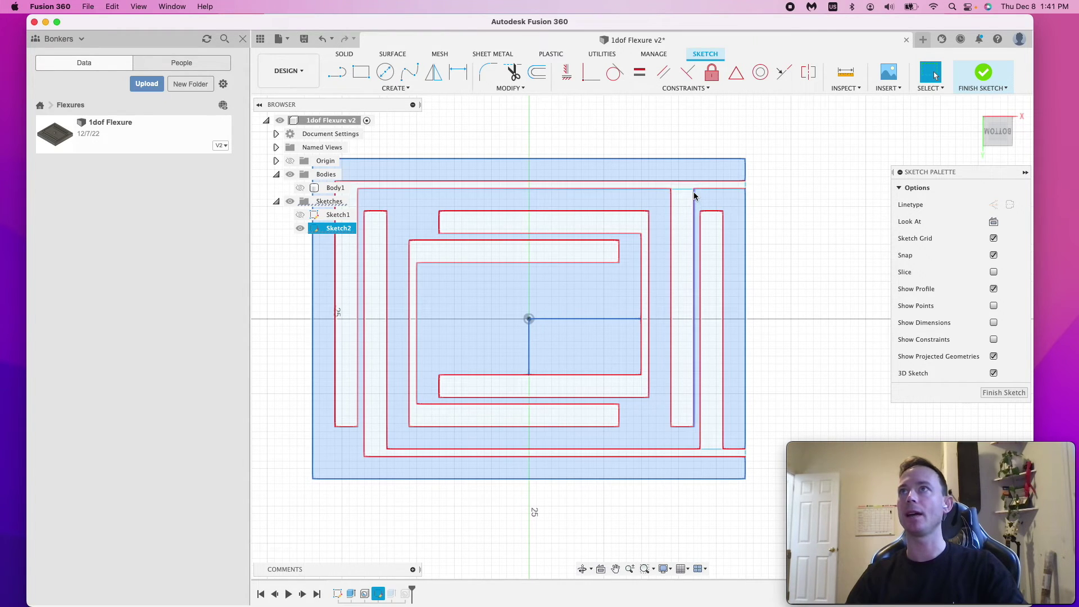
# Step: Trim the three stray segments near the top-right corner and right side
pyautogui.press('l')
pyautogui.scroll(3, 691, 163)
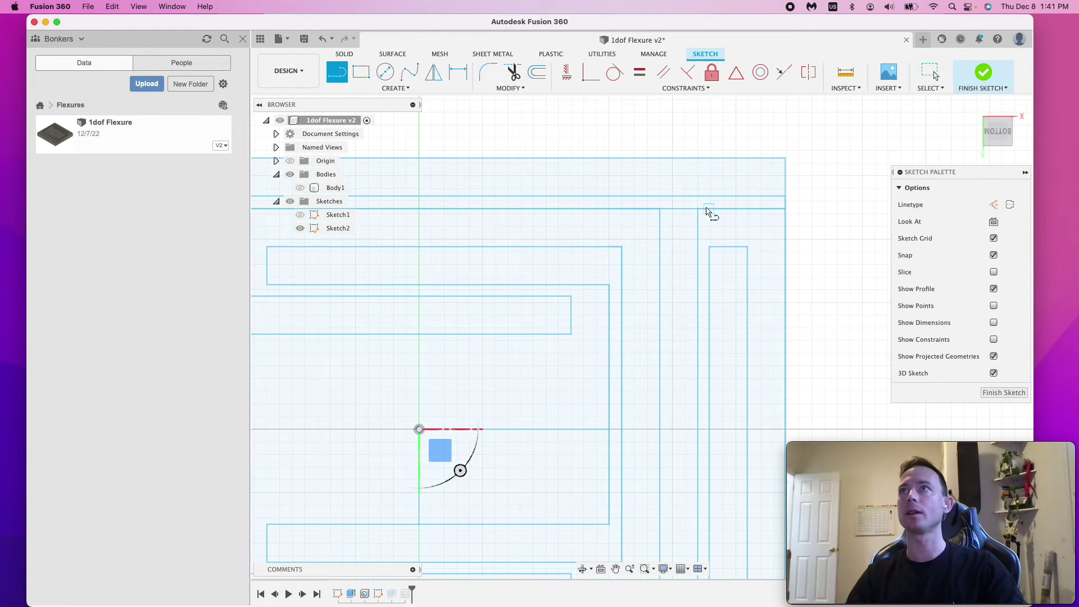
pyautogui.click(699, 208)
pyautogui.scroll(2, 700, 202)
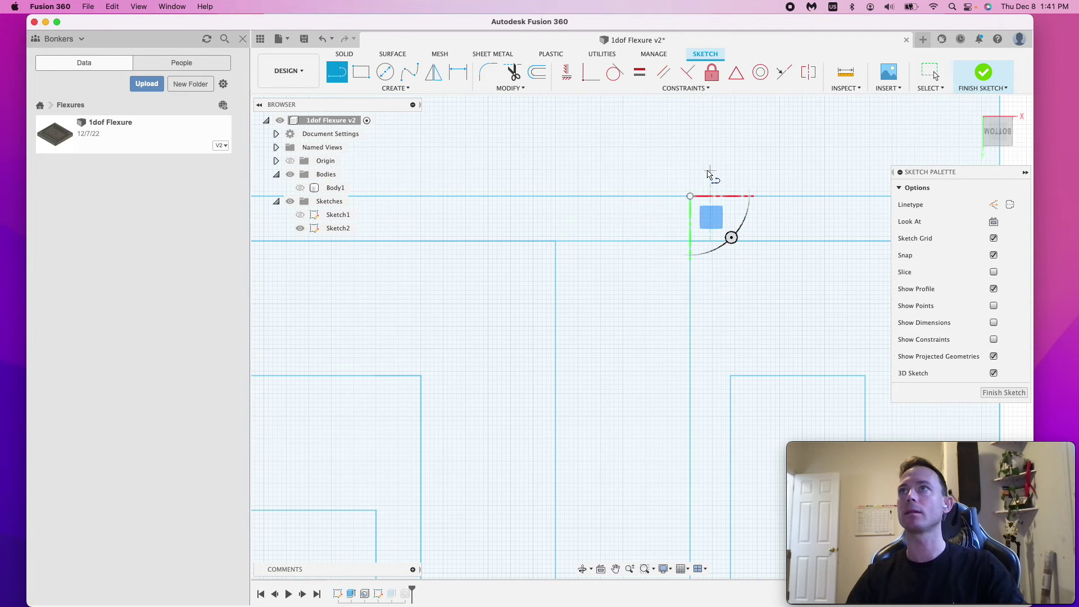
pyautogui.scroll(2, 714, 171)
pyautogui.press('t')
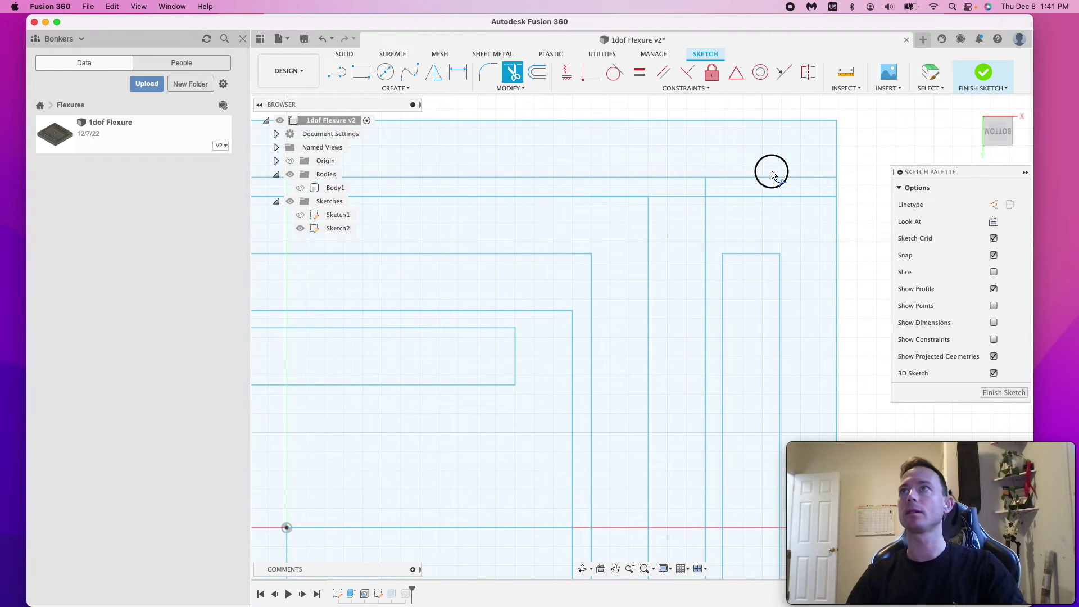
pyautogui.click(771, 177)
pyautogui.click(775, 197)
pyautogui.scroll(-3, 773, 197)
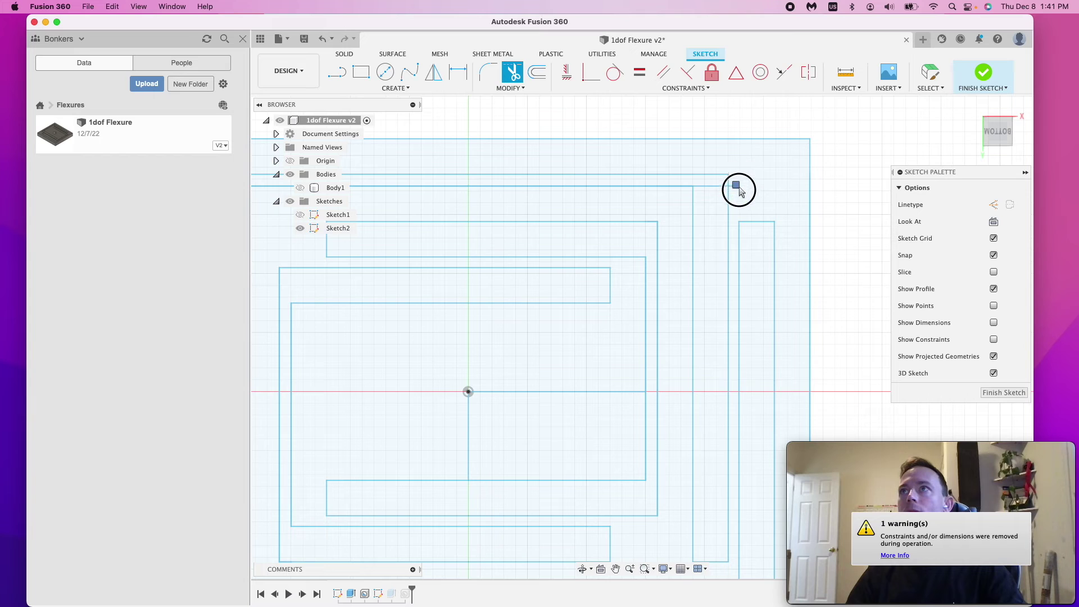
pyautogui.click(736, 188)
pyautogui.press('F6')
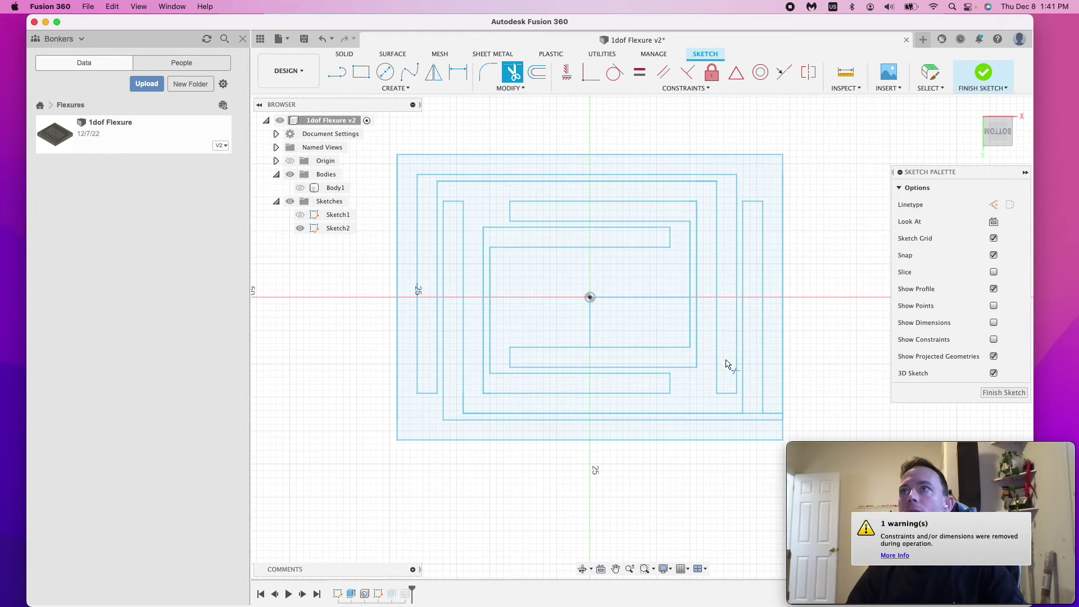
pyautogui.moveTo(727, 364); pyautogui.dragTo(665, 306, button='middle')
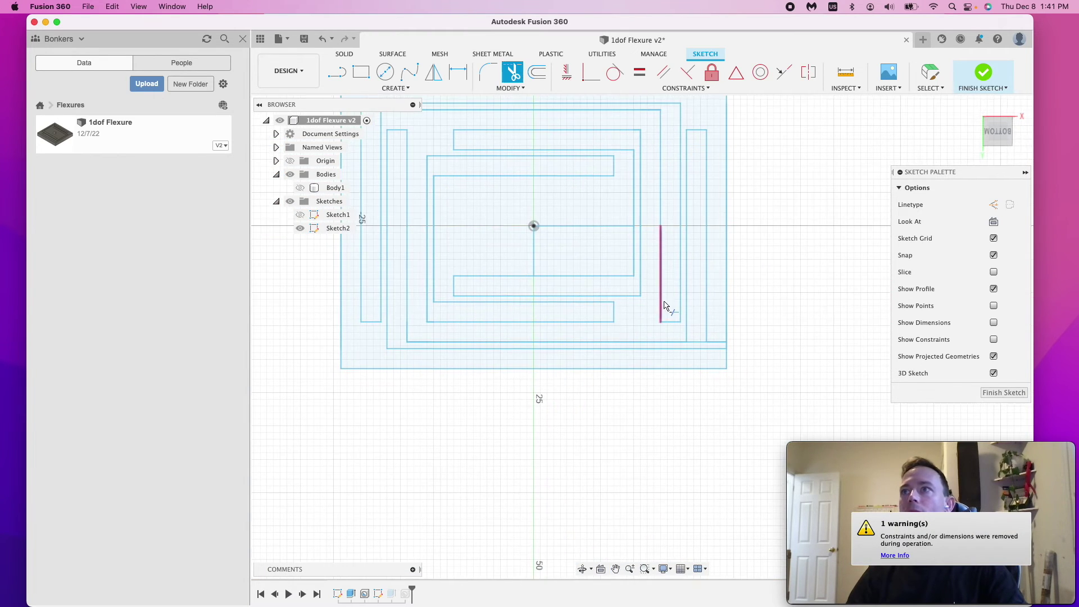
# Step: Abandon a tangent arc and trim the stray segments at the lower-right corner
pyautogui.click(338, 71)
pyautogui.scroll(4, 816, 342)
pyautogui.moveTo(629, 355); pyautogui.dragTo(602, 248)
pyautogui.scroll(2, 629, 322)
pyautogui.scroll(-3, 602, 234)
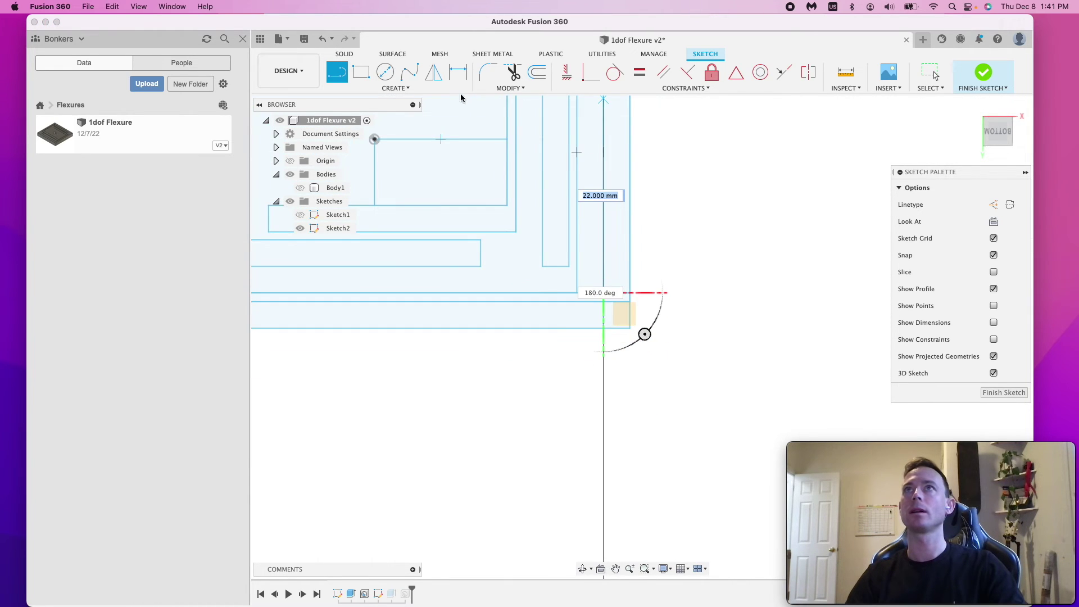
pyautogui.scroll(2, 598, 309)
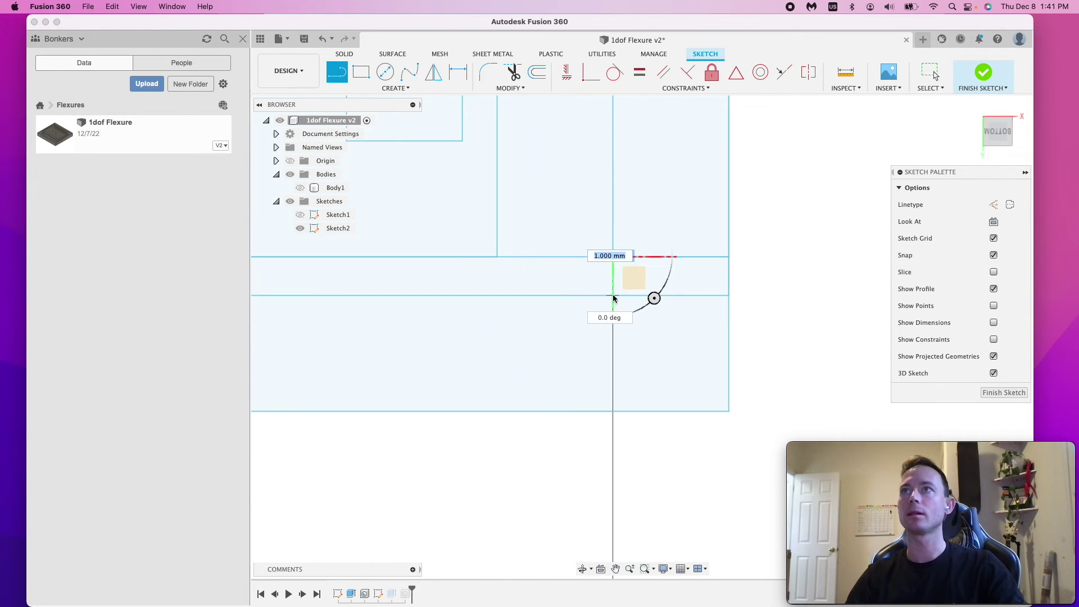
pyautogui.scroll(-2, 633, 279)
pyautogui.click(505, 80)
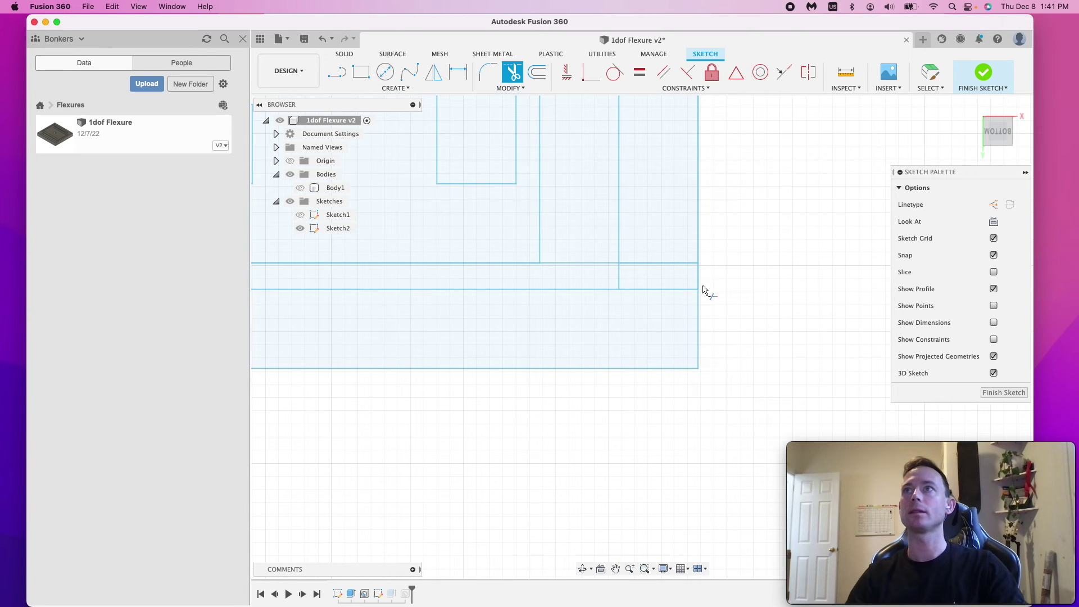
pyautogui.click(654, 284)
pyautogui.scroll(-6, 578, 264)
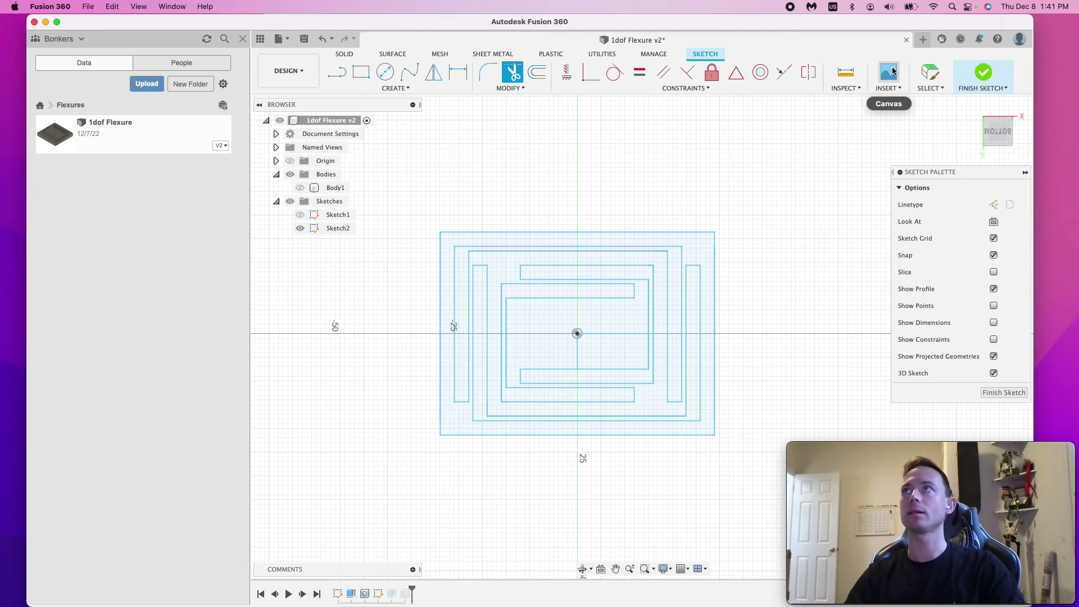
# Step: Select the sketch profile and inspect the U-shaped beam and C-shaped stage regions
pyautogui.click(921, 77)
pyautogui.click(610, 337)
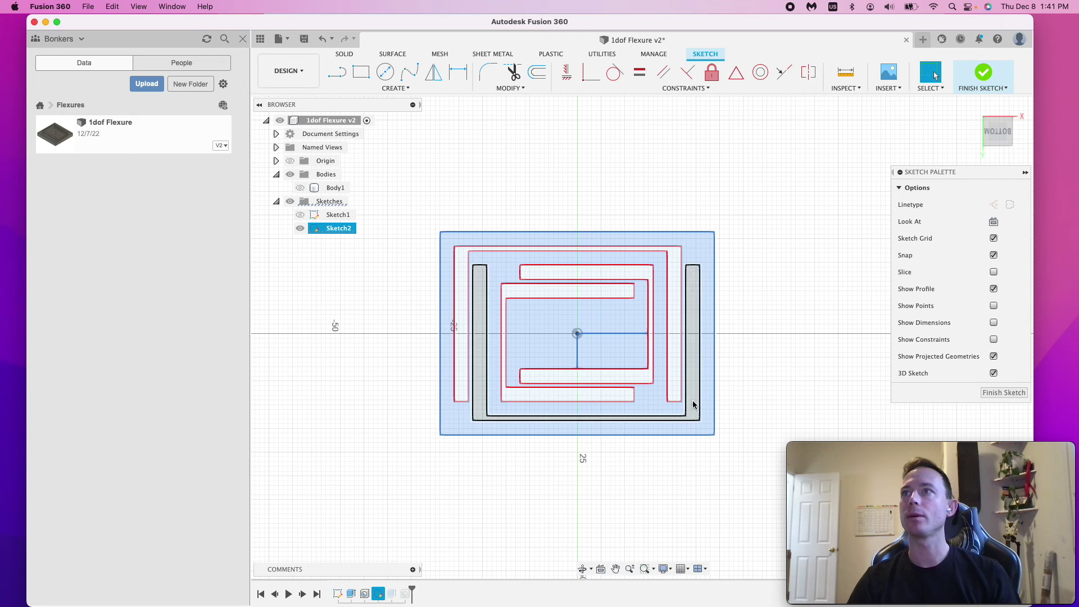
pyautogui.scroll(3, 686, 385)
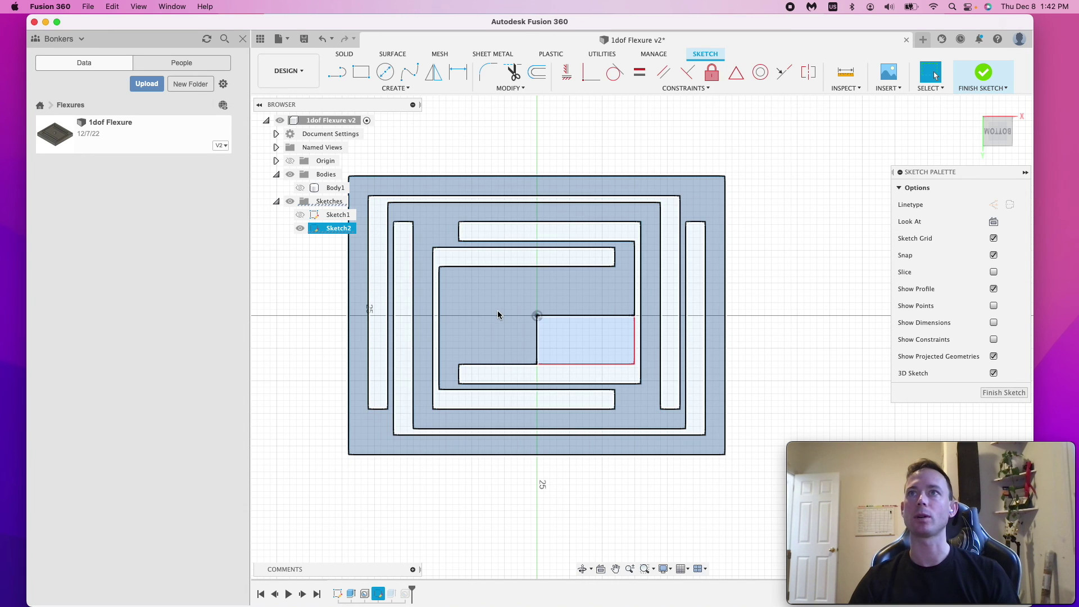
pyautogui.scroll(-3, 498, 312)
pyautogui.scroll(2, 508, 338)
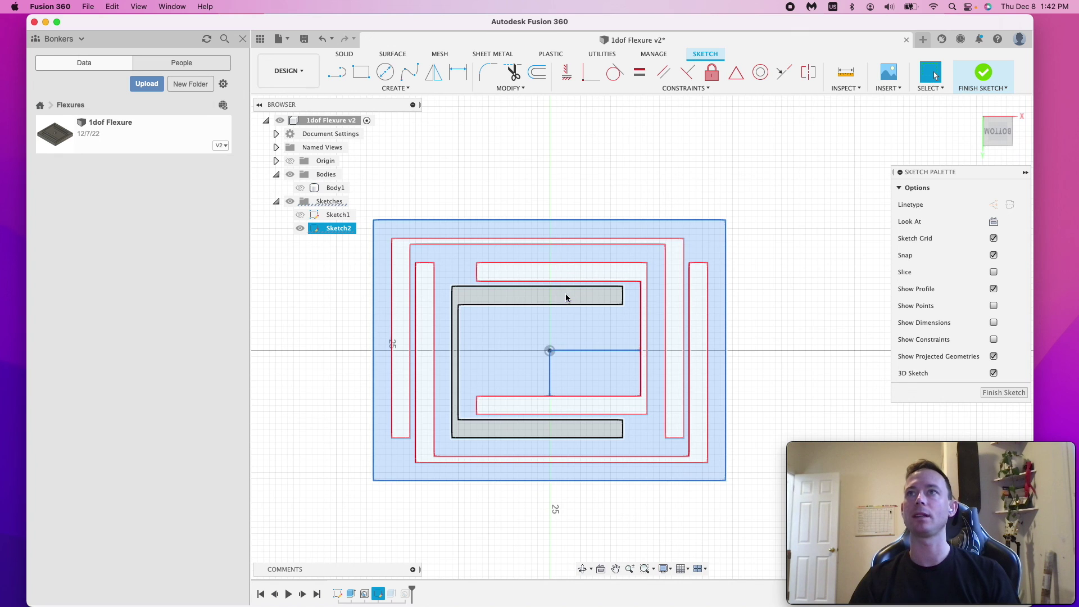